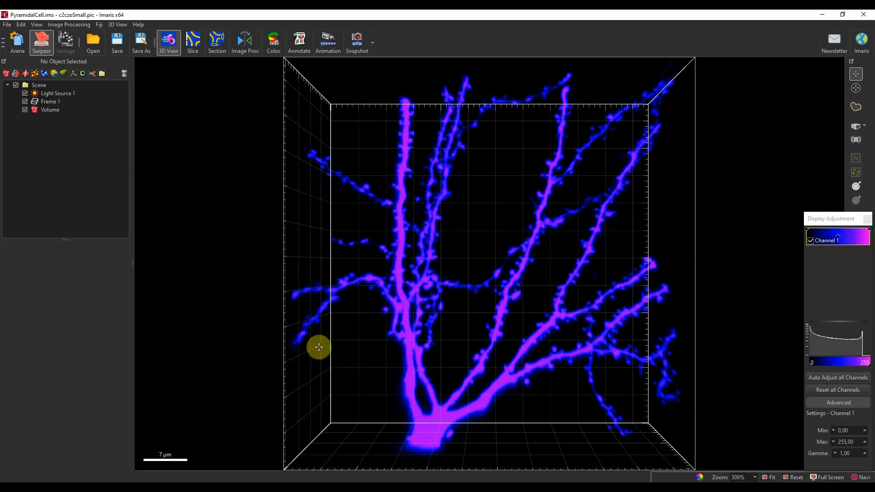
Step: Add a new Filaments object to the scene for the pyramidal cell volume
drag(488, 305, 461, 283)
scroll(456, 276, up, 4)
drag(430, 255, 463, 256)
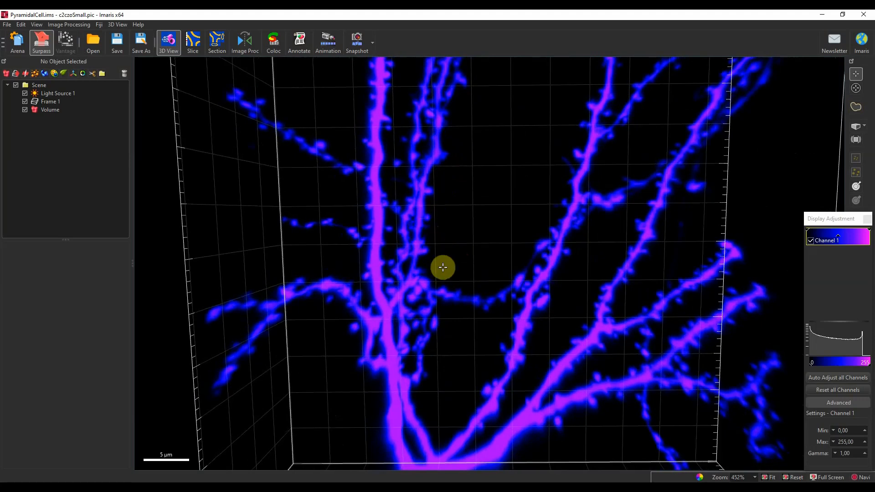
click(64, 73)
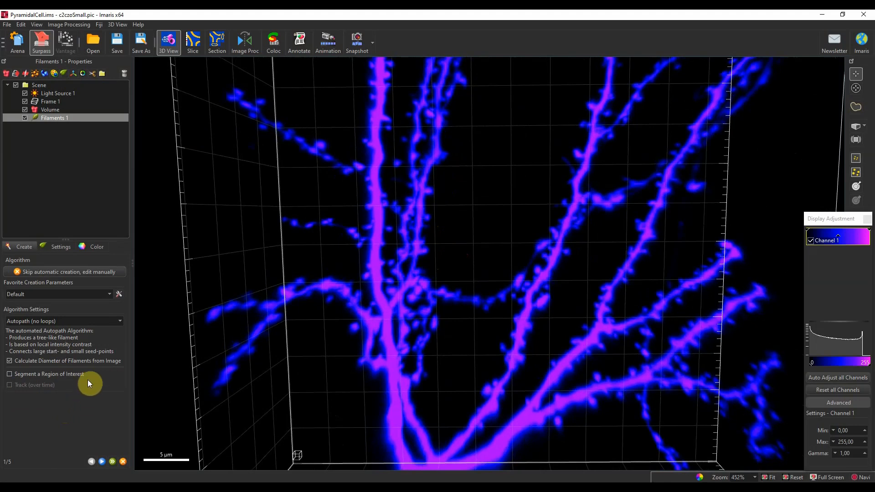
Step: Switch the filament creation algorithm to Threshold (loops)
click(59, 323)
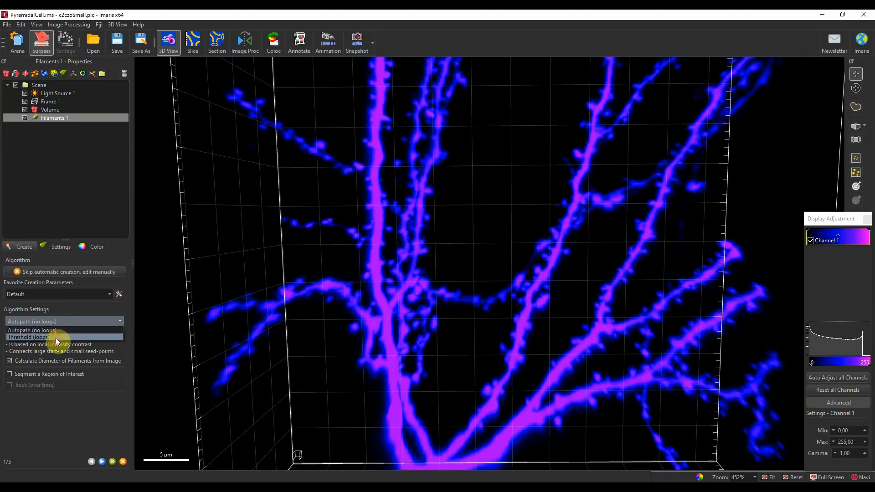
click(56, 337)
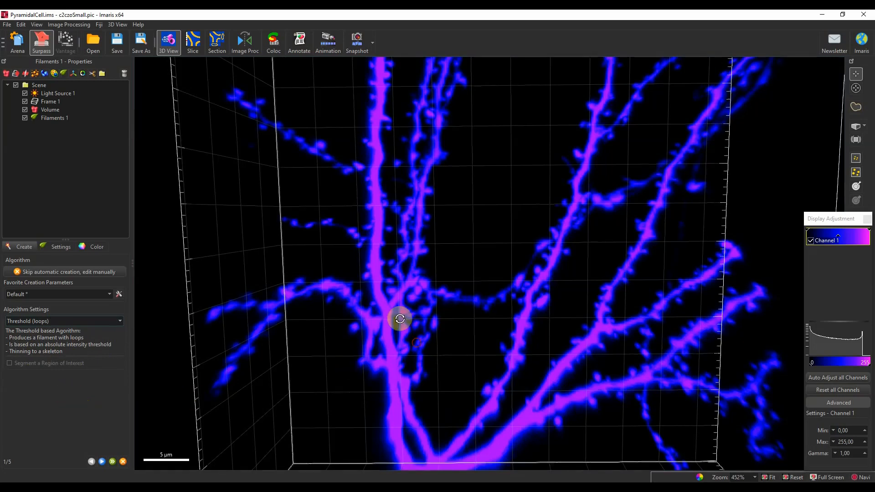
mouse_move(396, 316)
mouse_down()
mouse_move(416, 321)
mouse_move(403, 315)
mouse_up()
scroll(402, 316, down, 4)
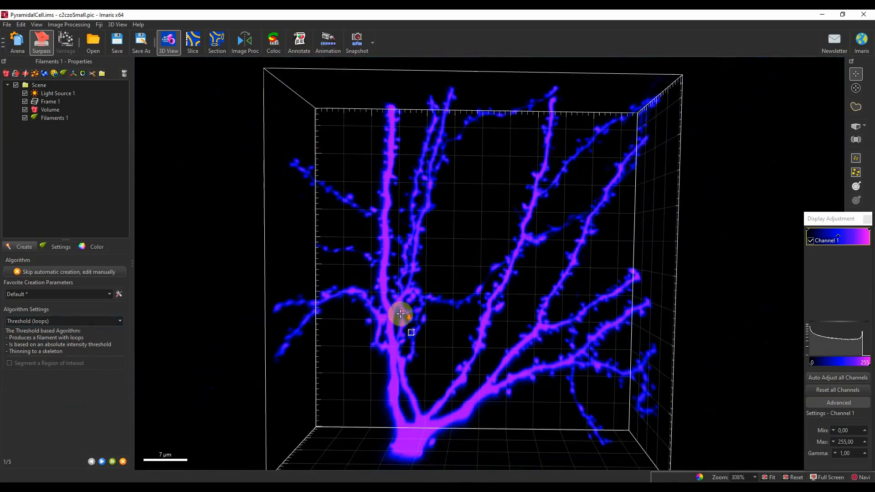
Step: Set the algorithm to Autopath (no loops) with filament diameters calculated from the image, and continue to the dendrite diameter settings
click(52, 322)
click(51, 330)
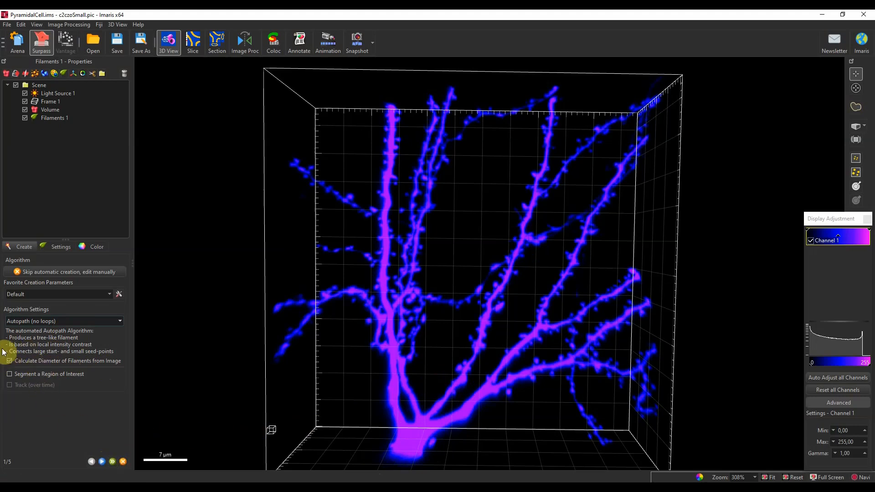
click(9, 362)
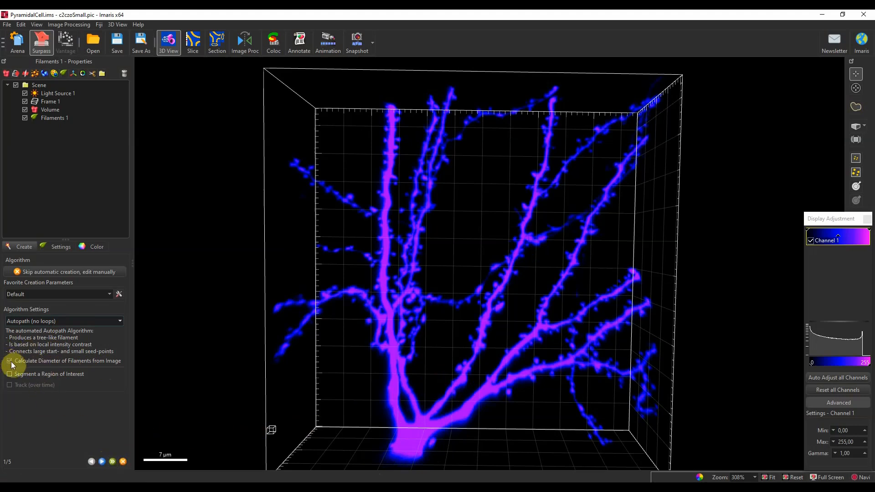
click(102, 462)
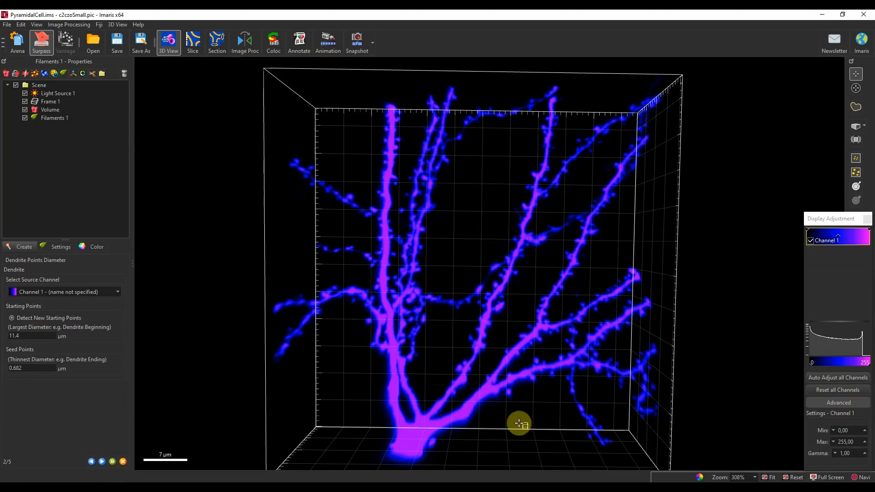
Step: Select Channel 1 as the source channel for dendrite detection
click(64, 297)
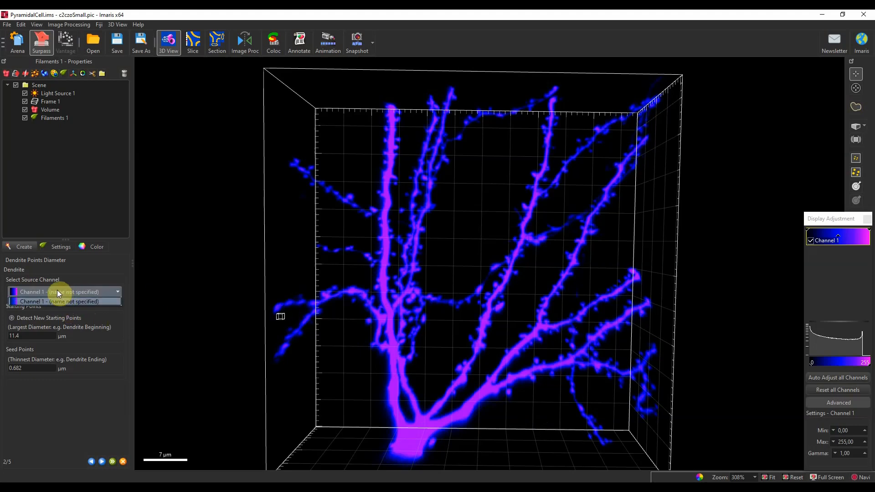
click(57, 292)
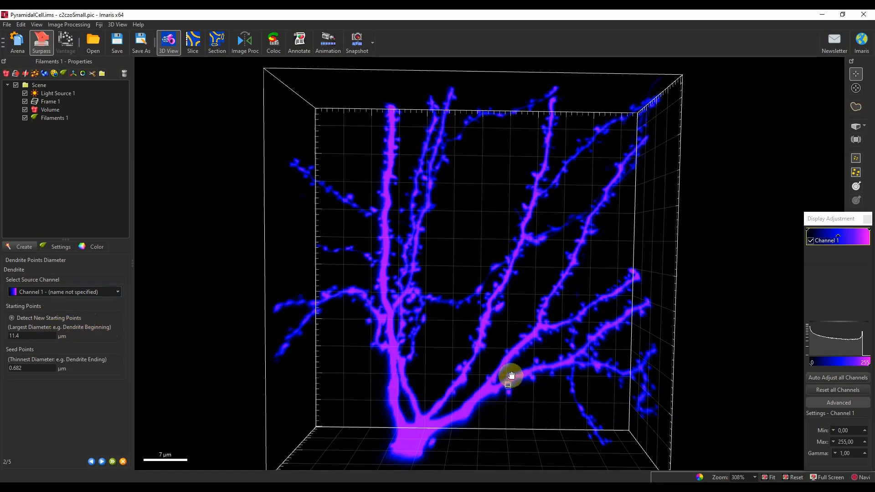
drag(512, 373, 463, 314)
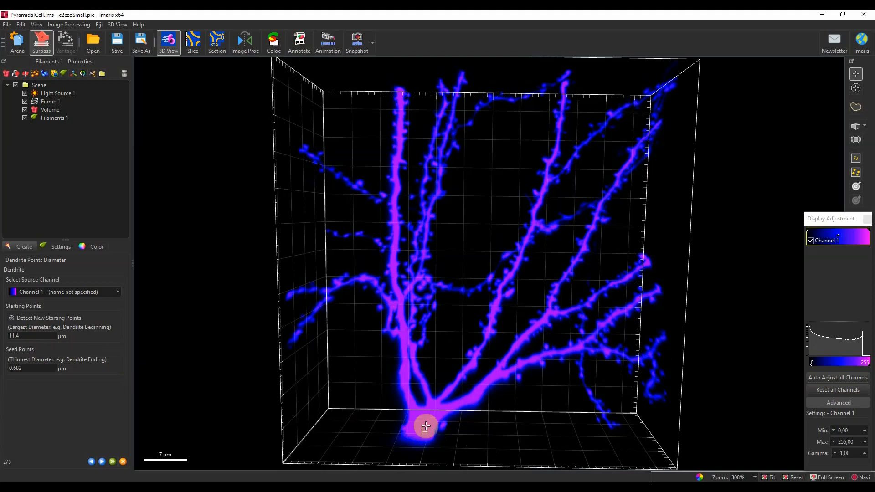
Step: Measure the width of the cell body with a line in the Slice view, and return to the 3D view
double_click(16, 337)
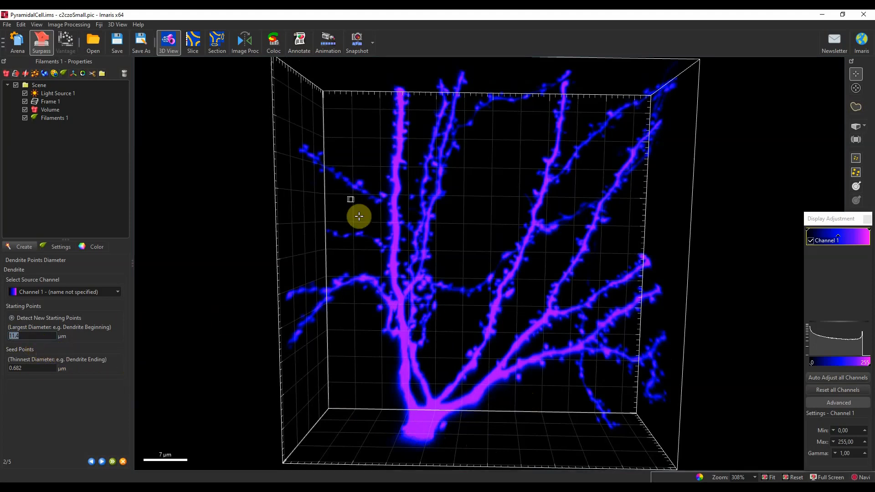
click(191, 48)
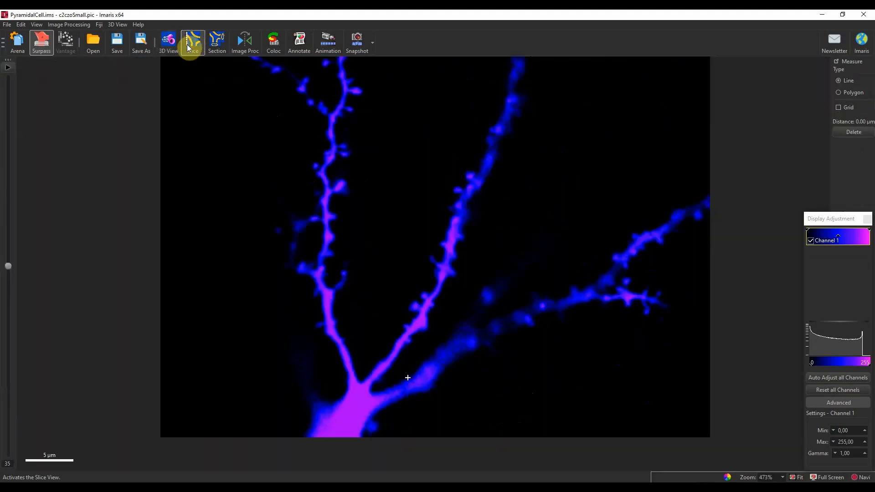
click(310, 435)
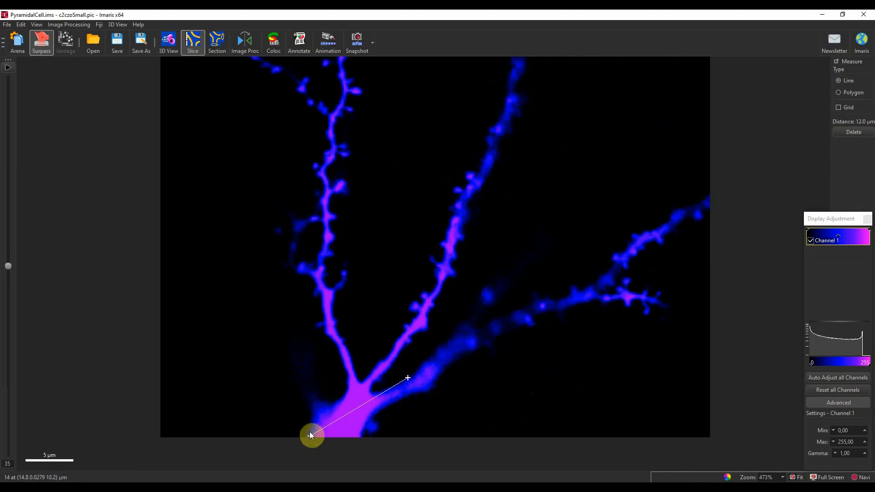
drag(311, 438, 310, 436)
drag(408, 378, 383, 398)
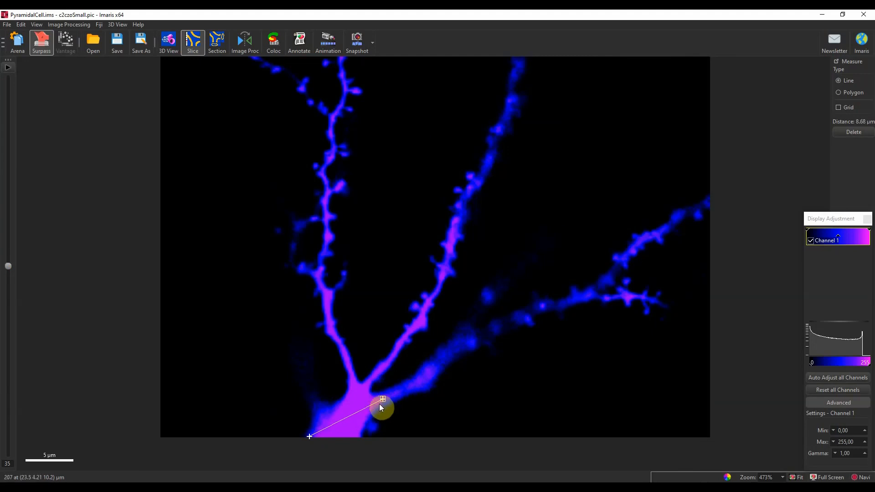
drag(382, 399, 380, 401)
click(167, 44)
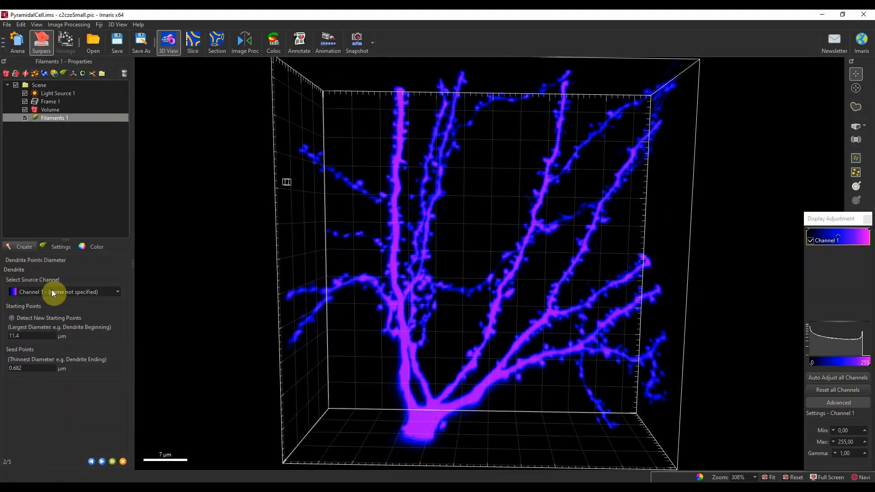
Step: Set the largest diameter for the starting points to 8.5 µm, keep the thinnest seed point diameter, and continue to the point filters
double_click(40, 335)
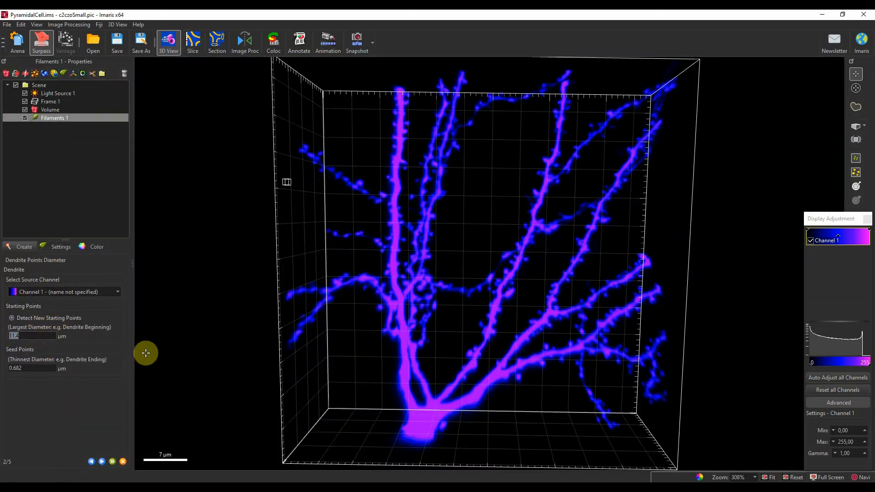
text(8.5)
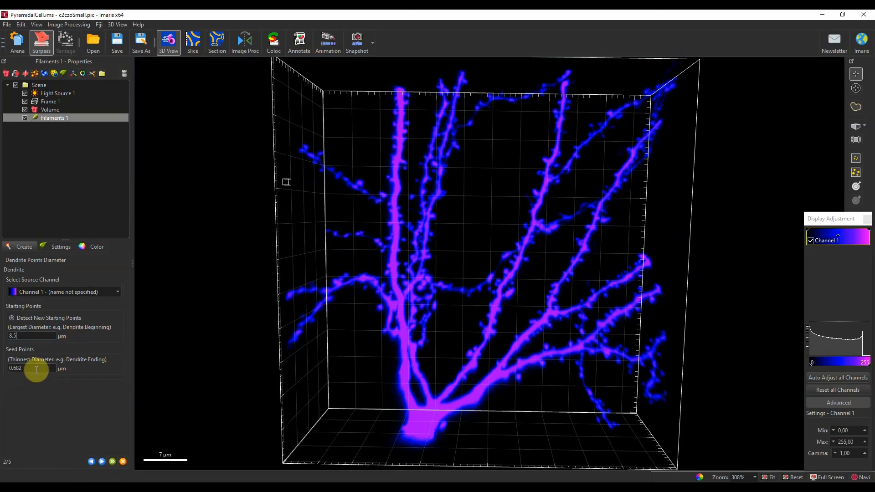
drag(23, 368, 2, 369)
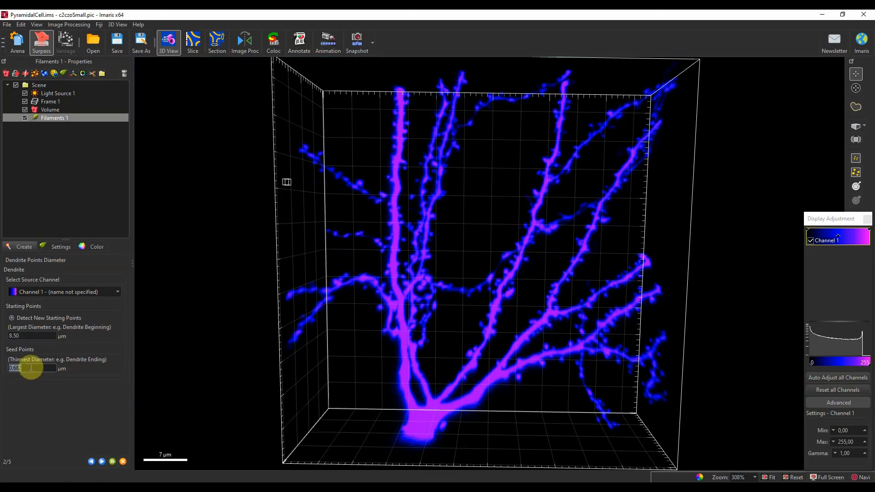
click(103, 463)
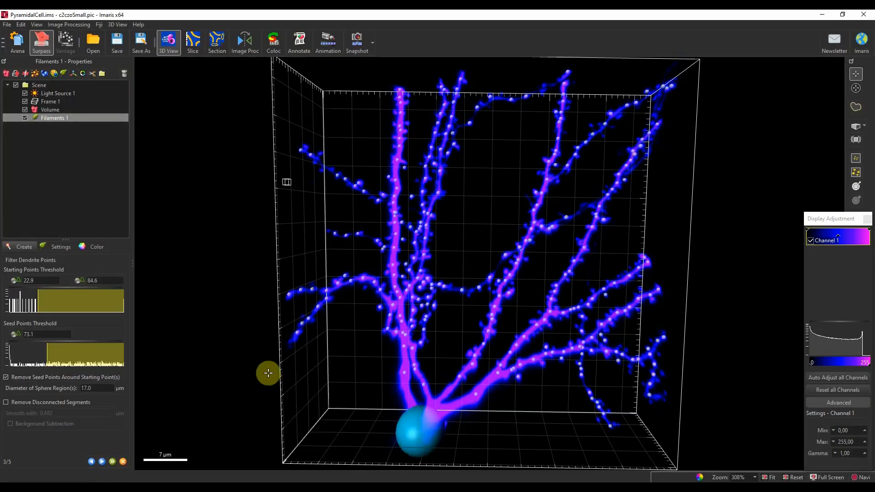
Step: Raise the starting points threshold to 27.2 and the seed points threshold to 78.6
drag(363, 328, 404, 320)
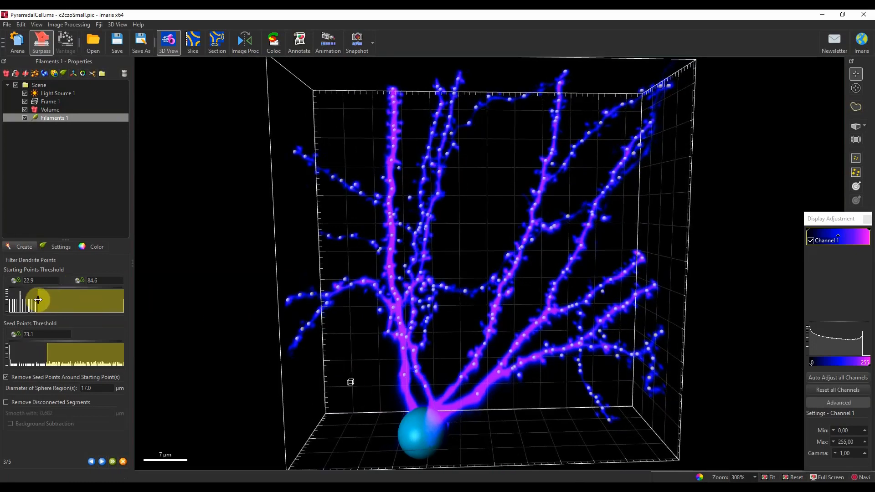
mouse_move(38, 300)
mouse_down()
mouse_move(27, 303)
mouse_move(53, 302)
mouse_move(30, 315)
mouse_move(43, 309)
mouse_up()
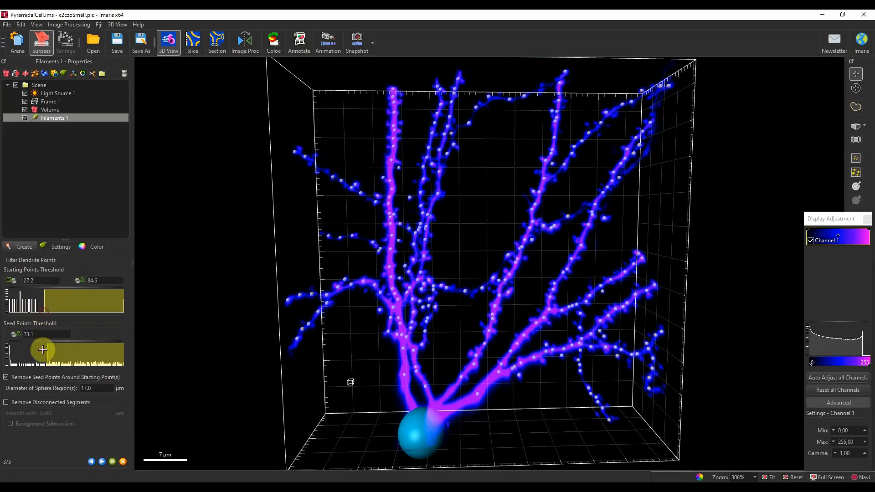
mouse_move(49, 351)
mouse_down()
mouse_move(57, 353)
mouse_move(50, 358)
mouse_up()
drag(381, 431, 384, 397)
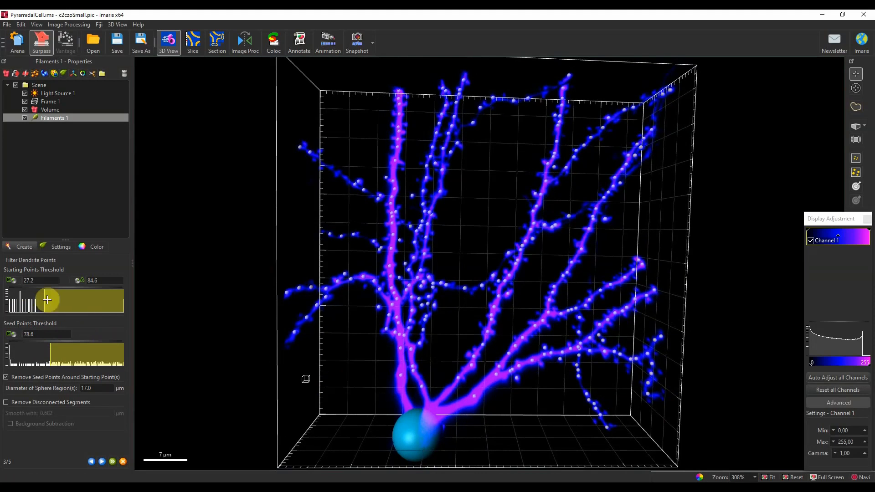
Step: Return the starting points threshold to its automatic value
drag(43, 296, 43, 297)
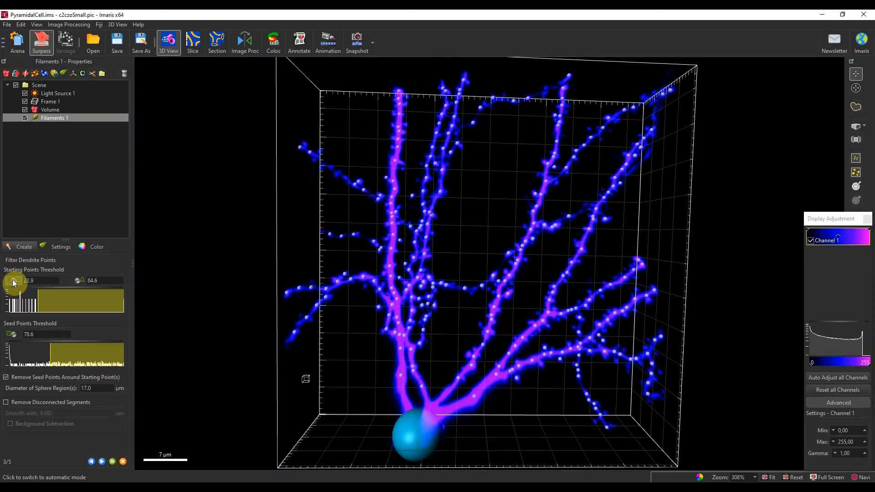
click(14, 282)
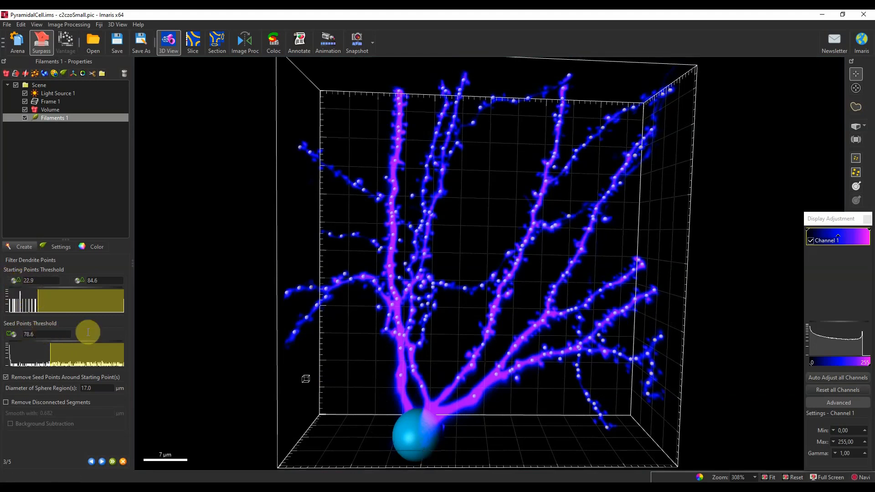
drag(406, 300, 409, 281)
Step: Lower the seed points threshold in stages to 64.7 and down to 8.80, checking the seed points around the dendrites
mouse_move(68, 344)
mouse_down()
mouse_move(43, 354)
mouse_move(55, 352)
mouse_up()
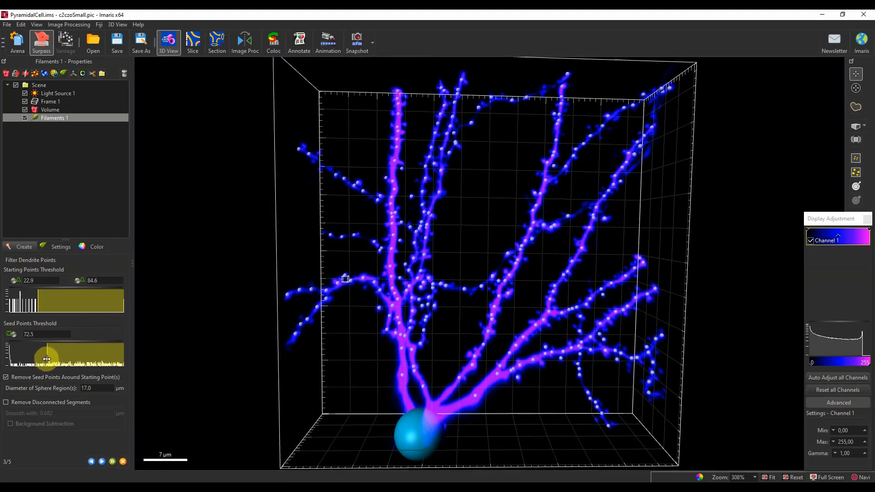
drag(46, 358, 43, 358)
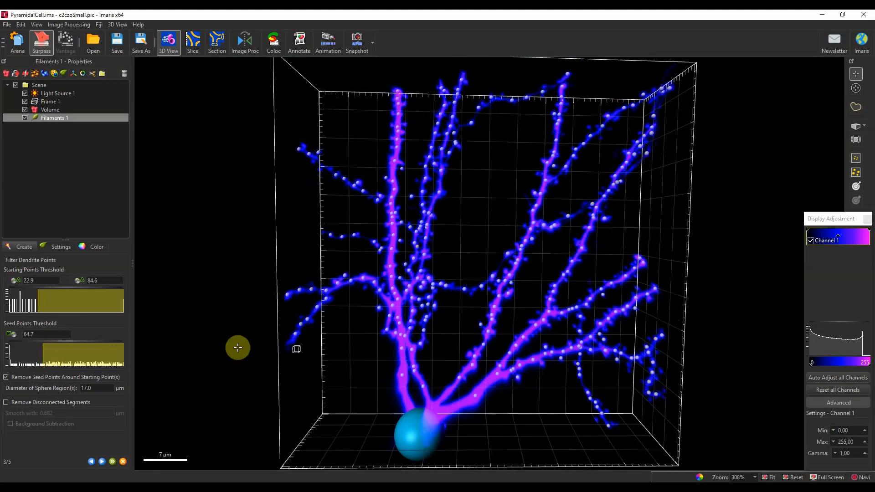
drag(44, 353, 13, 362)
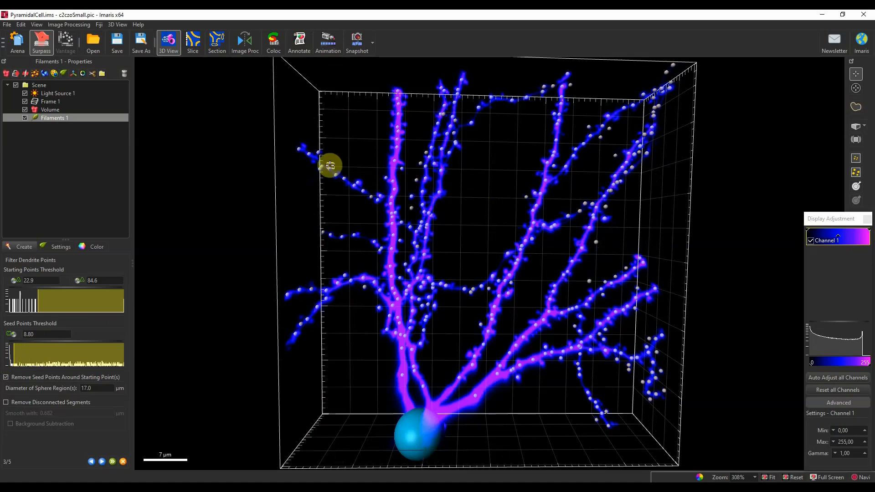
drag(387, 197, 414, 212)
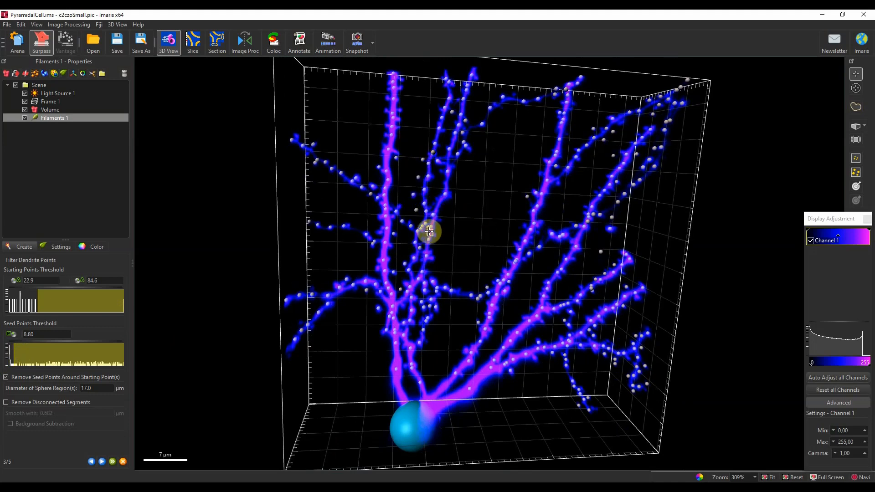
Step: Raise the seed points threshold to 78.6, inspect the seed points along the dendrites, and reset the fitted 3D view
drag(33, 351, 53, 351)
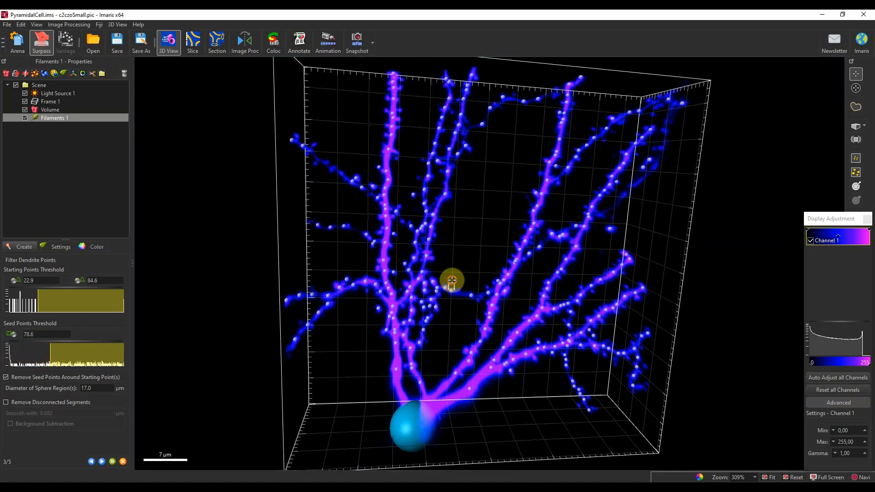
drag(424, 271, 369, 258)
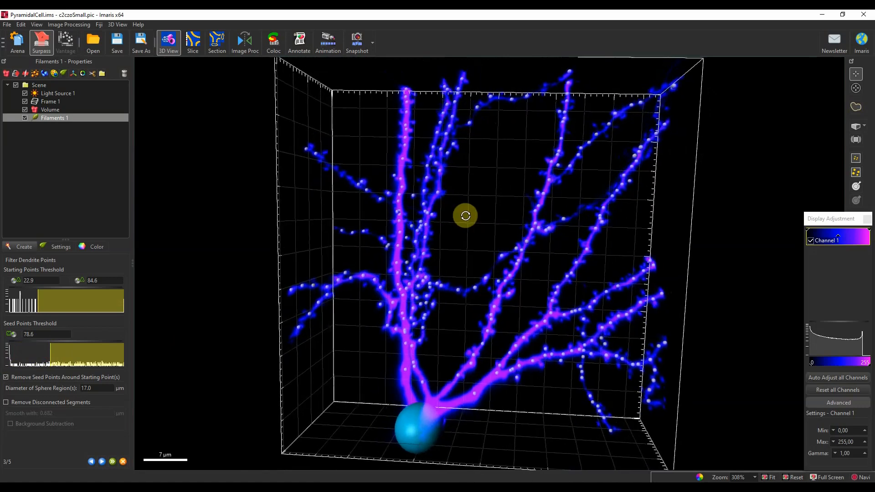
scroll(467, 216, up, 5)
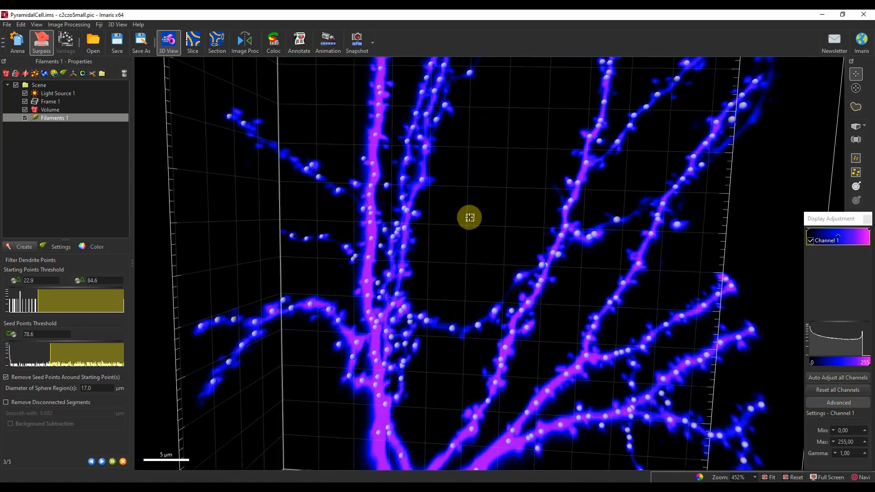
drag(470, 217, 497, 226)
scroll(497, 226, down, 5)
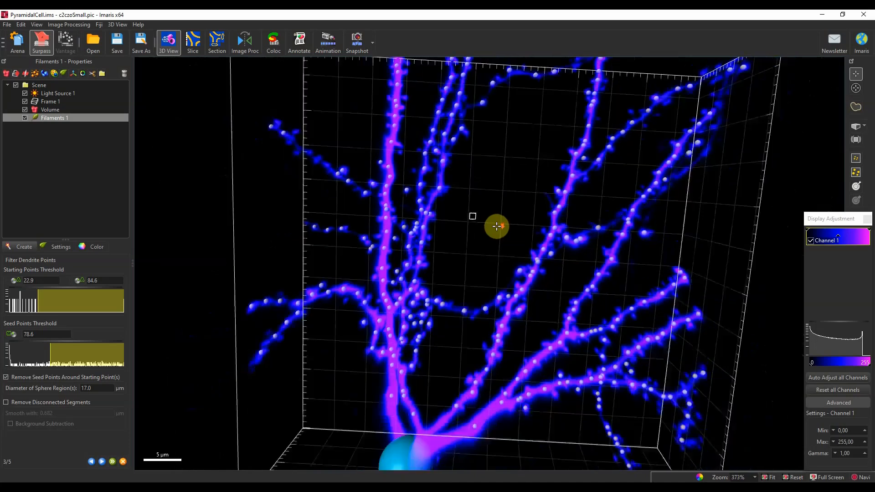
drag(499, 228, 580, 299)
click(769, 478)
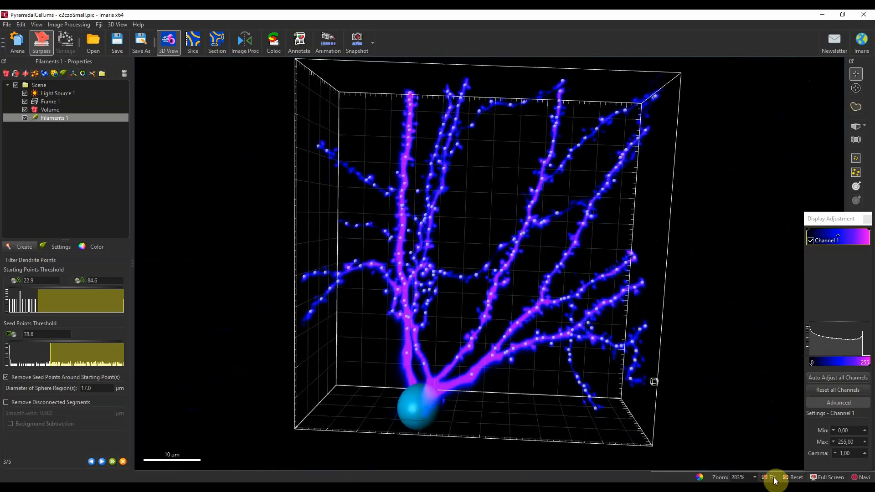
click(794, 477)
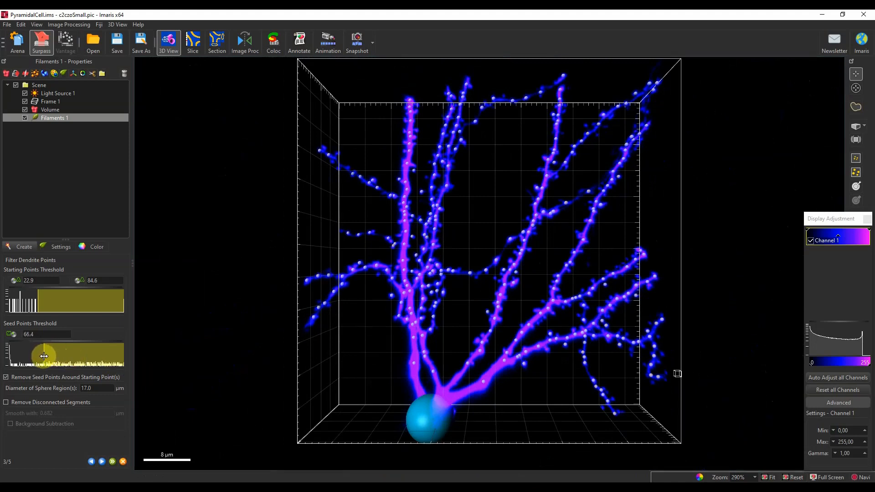
Step: Add a seed point below the lower right dendrite and delete it together with the seed points on two nearby spines
scroll(477, 260, up, 5)
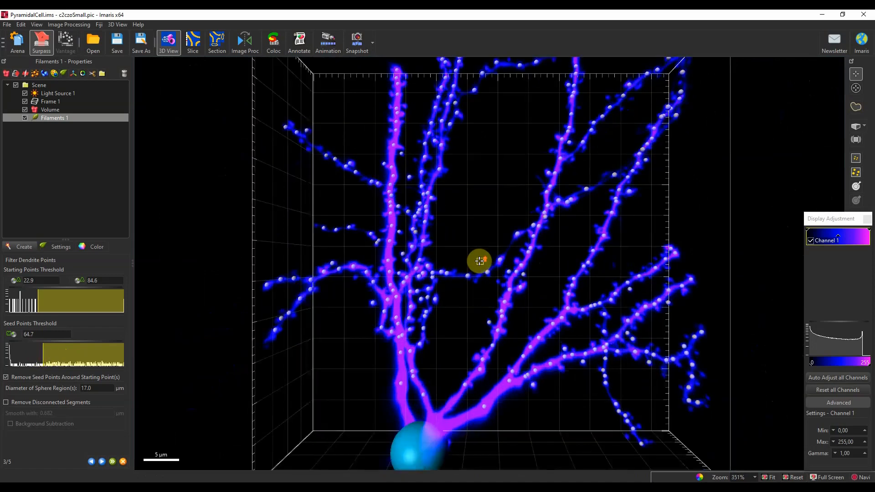
drag(541, 271, 498, 271)
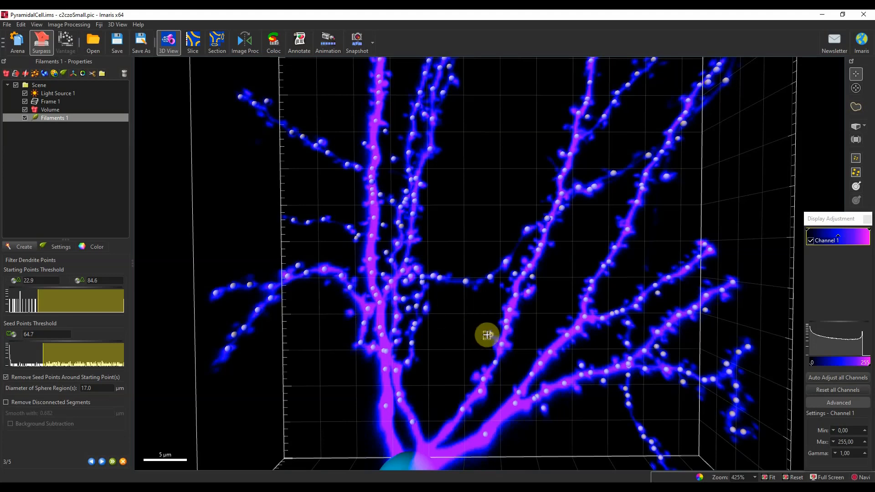
shift+click(544, 410)
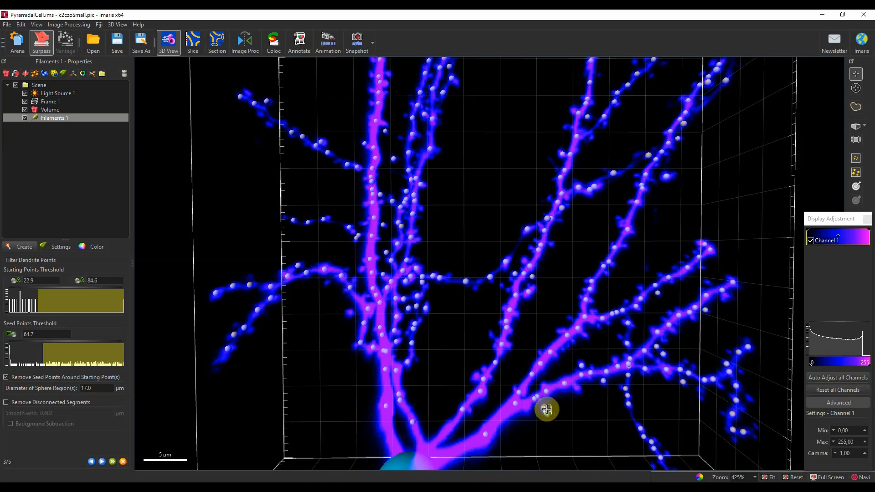
scroll(544, 410, up, 5)
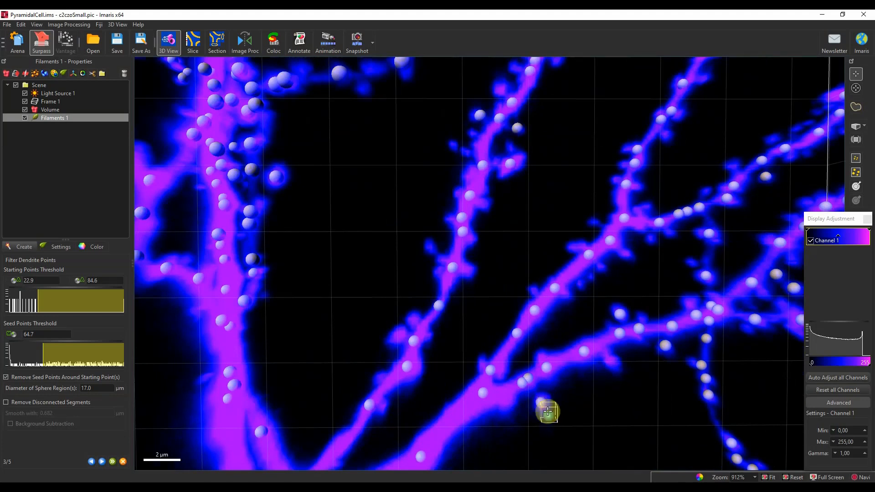
right_drag(540, 403, 540, 384)
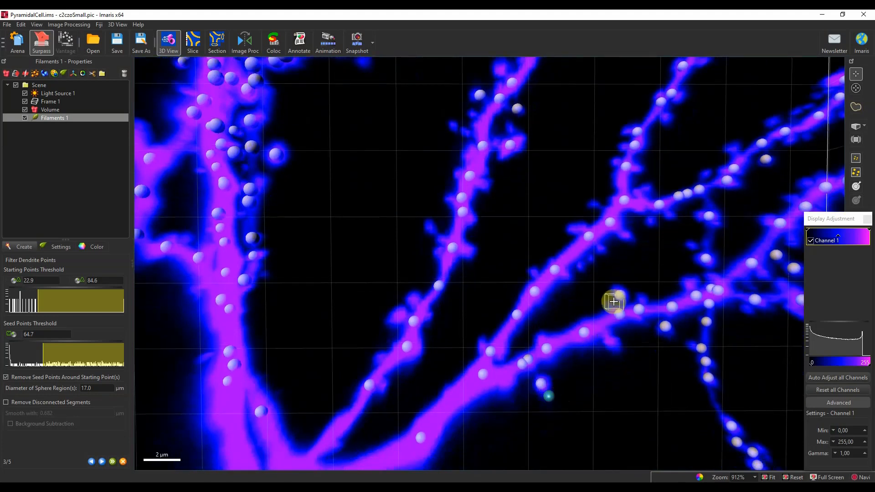
shift+click(619, 294)
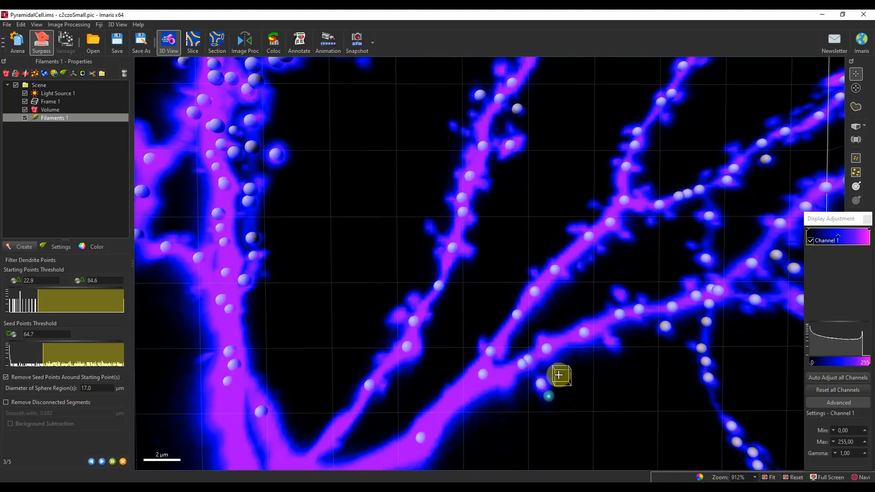
shift+click(541, 384)
right_drag(550, 395, 550, 387)
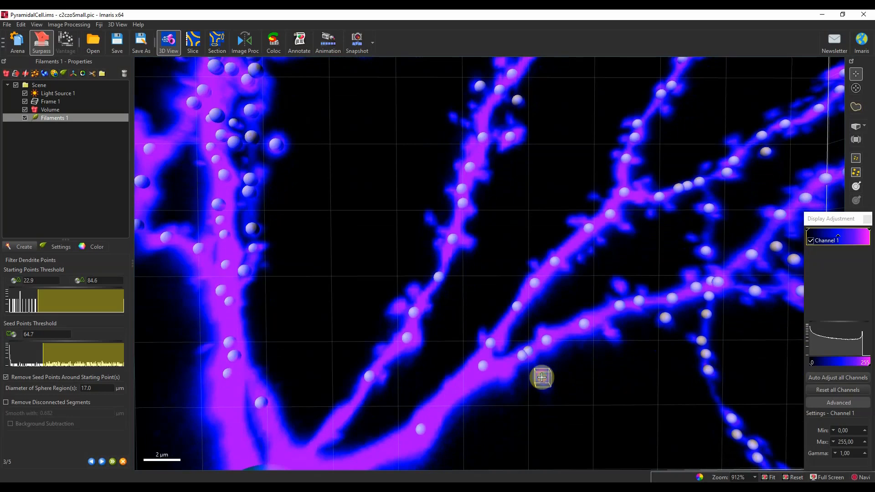
Step: Place seed points again on the two spines beside the lower right dendrite
shift+click(542, 377)
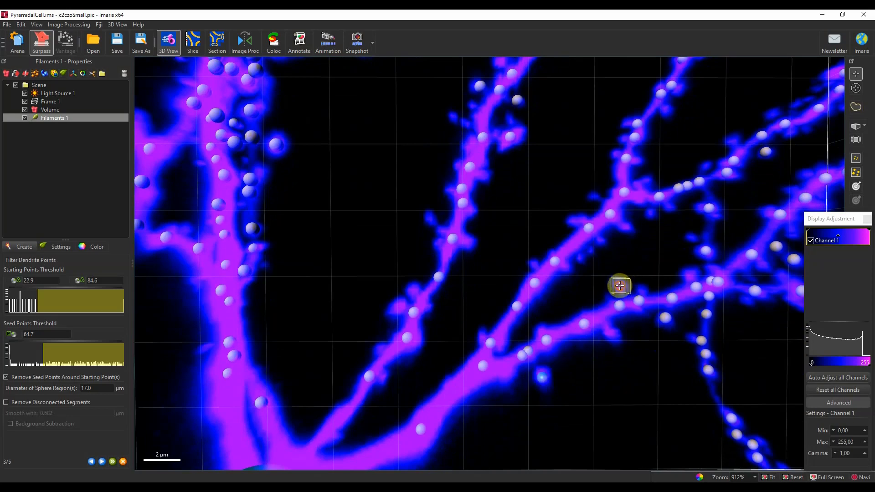
scroll(567, 294, down, 6)
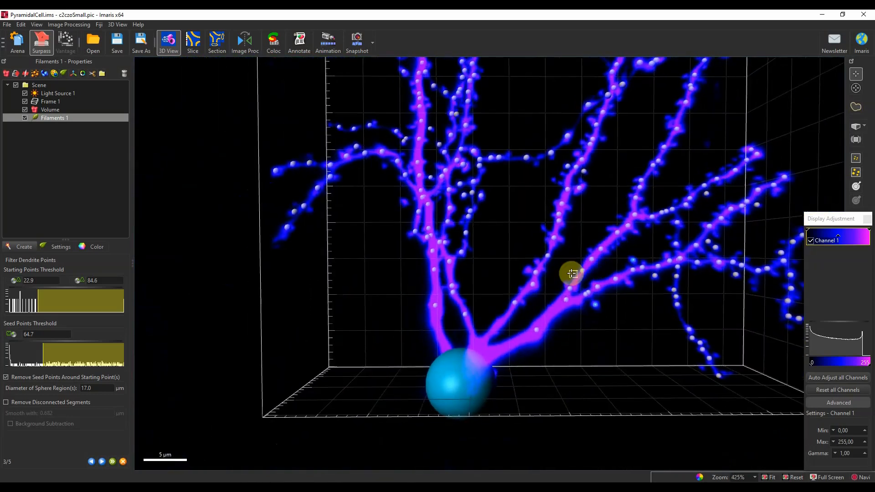
scroll(565, 273, down, 2)
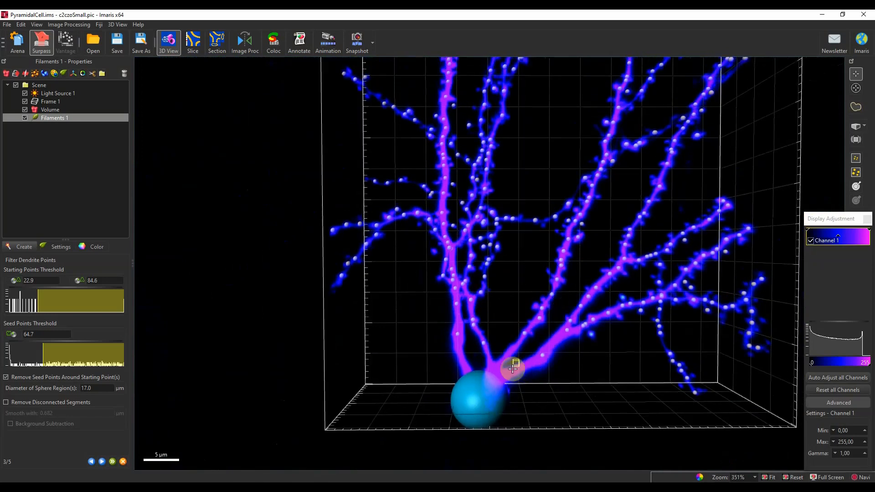
Step: Delete the starting point in the cell body and place it again at the same spot
scroll(482, 395, up, 6)
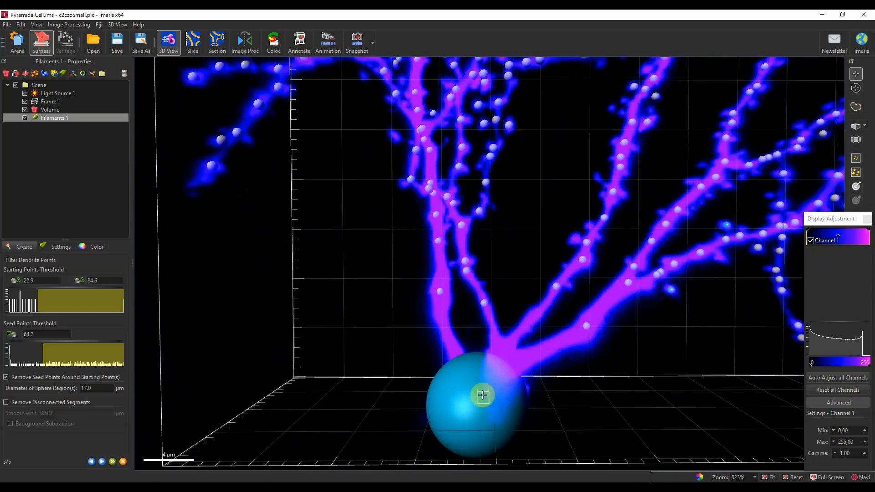
shift+click(477, 406)
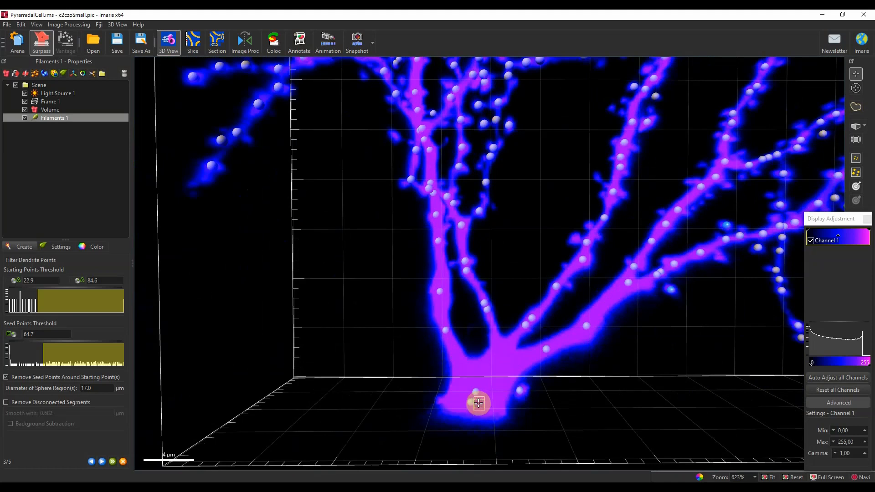
shift+click(478, 403)
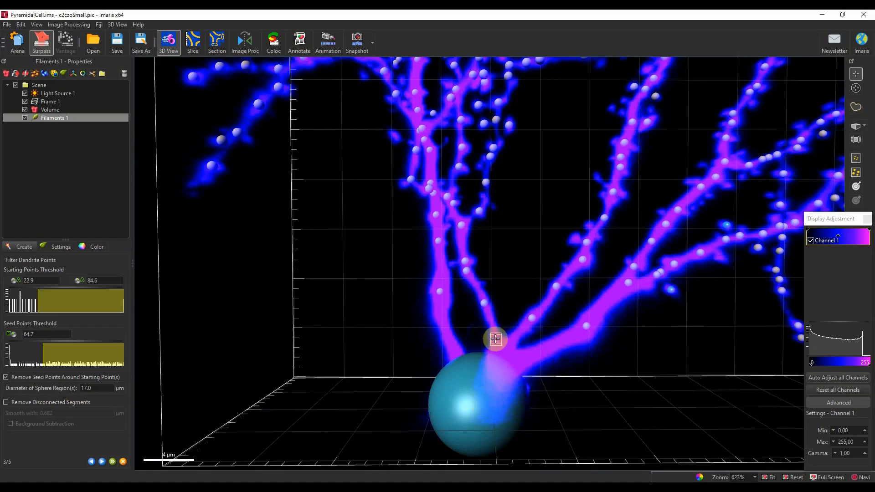
scroll(495, 339, down, 5)
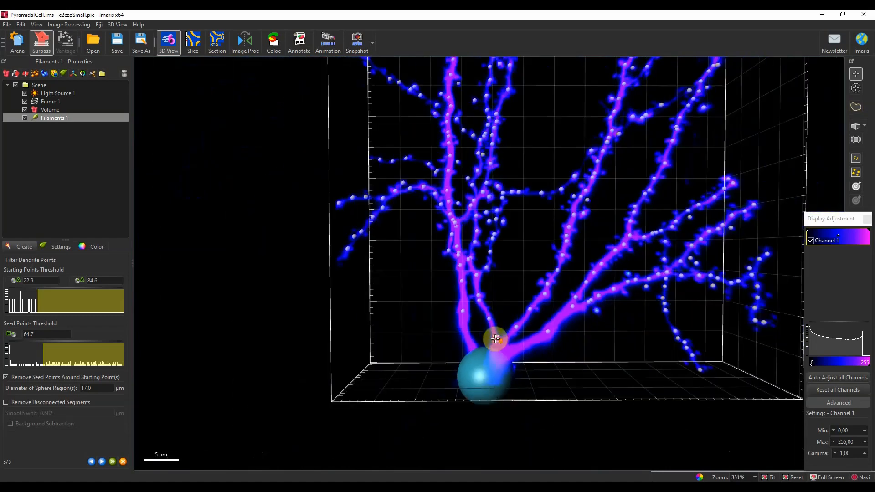
Step: Turn the removal of seed points around the starting point off and back on, and open its sphere region diameter for editing
drag(502, 336, 377, 369)
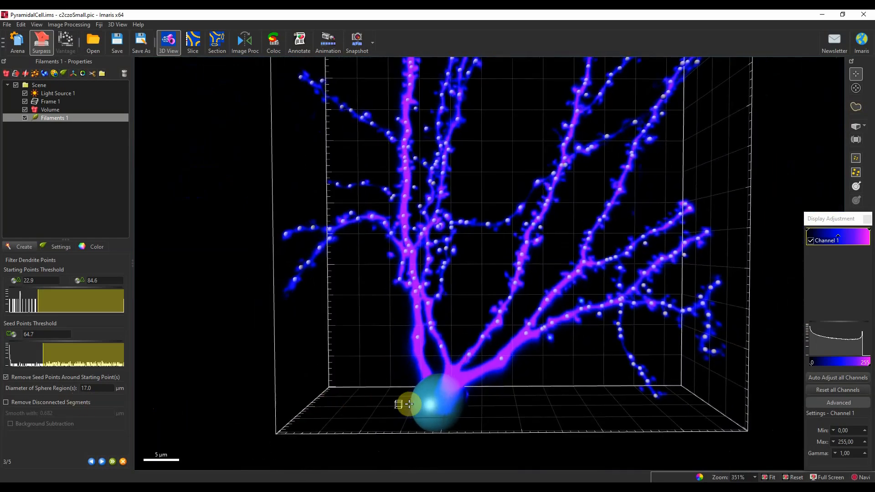
scroll(408, 404, up, 5)
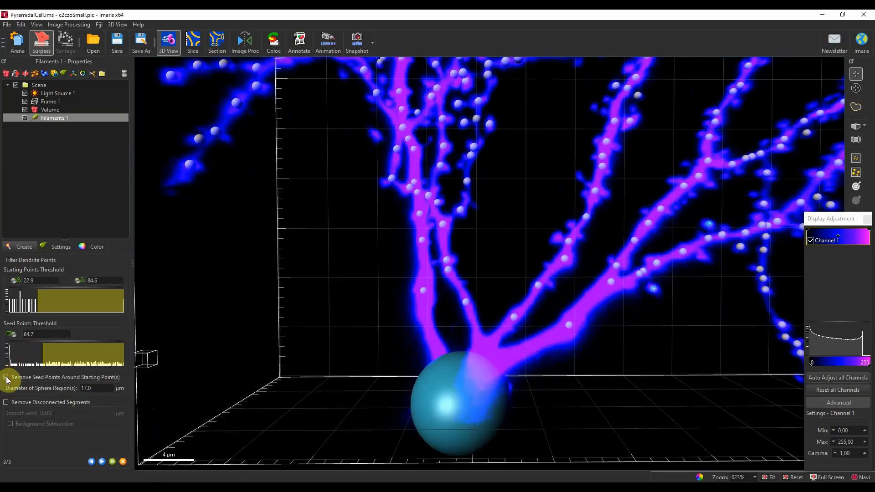
click(6, 377)
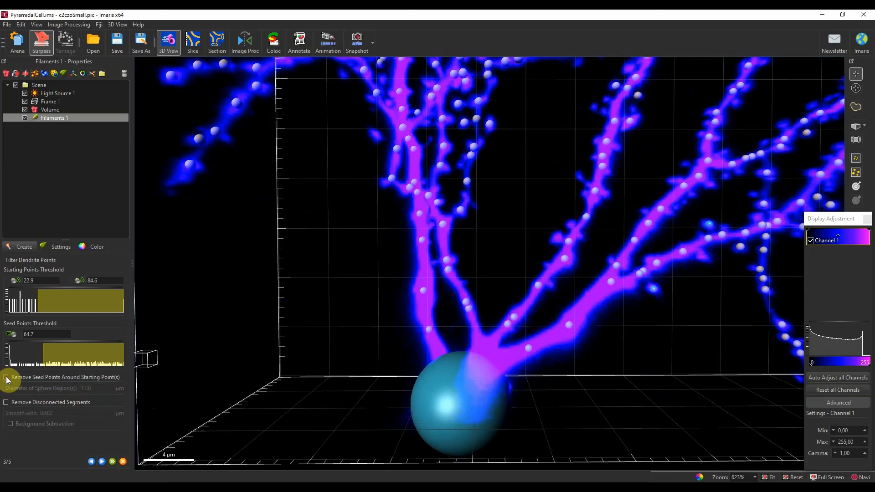
click(7, 377)
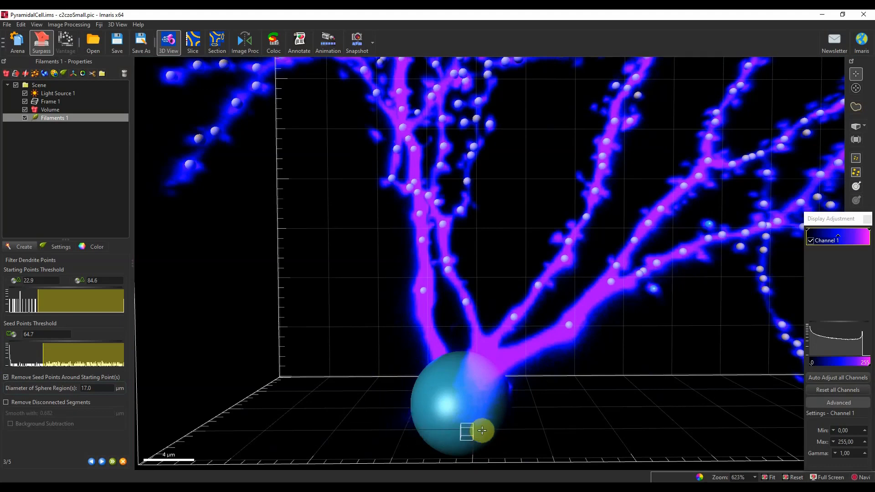
double_click(83, 388)
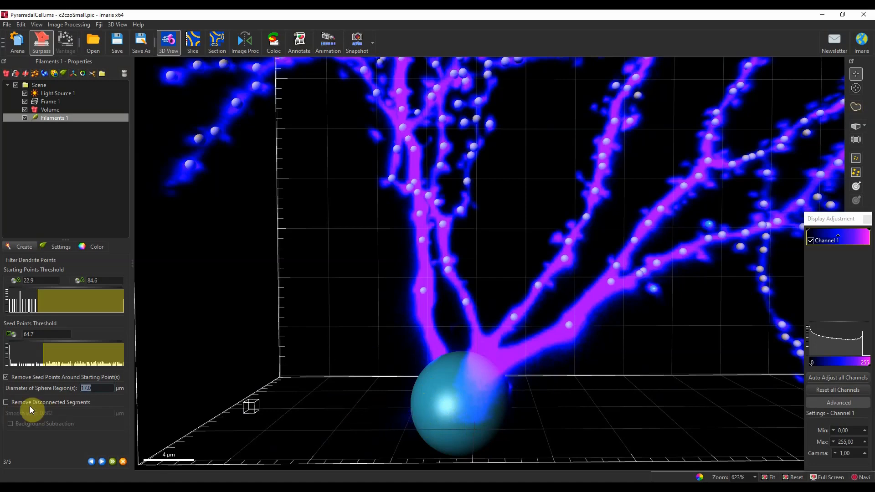
Step: Examine the seed point coverage along all dendrites and around the cell body from several viewing angles
scroll(353, 332, down, 5)
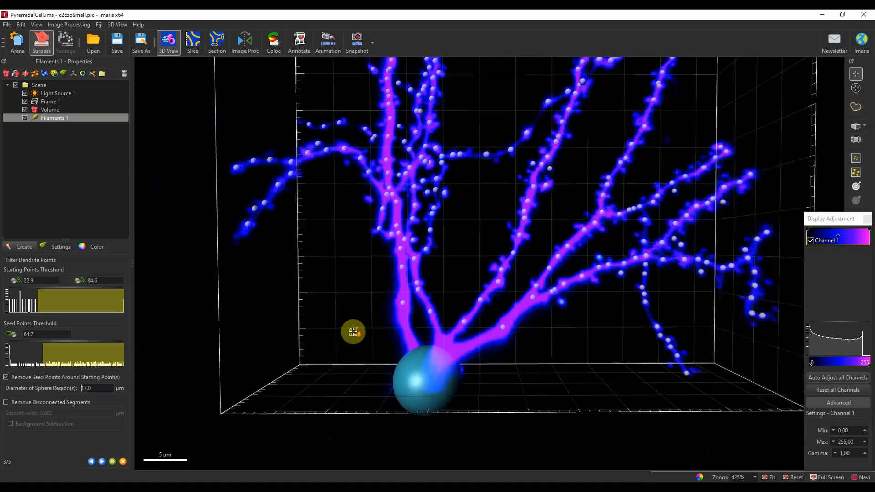
right_drag(393, 328, 385, 359)
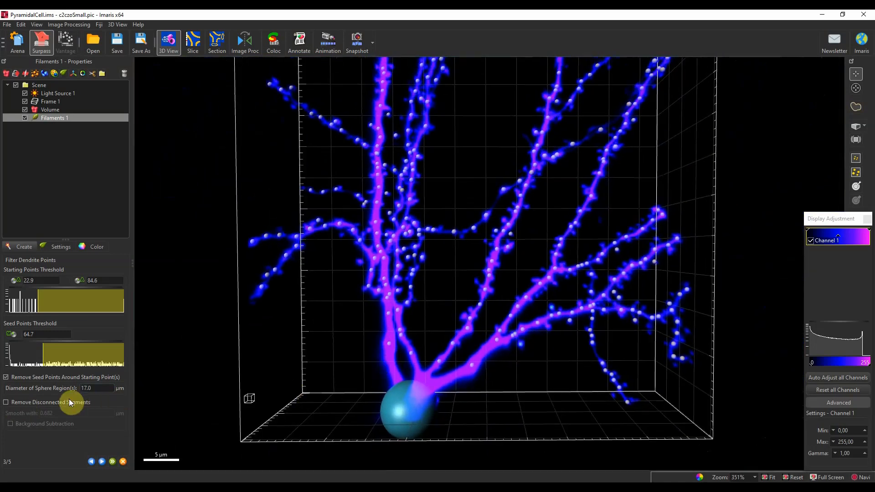
right_drag(313, 373, 336, 398)
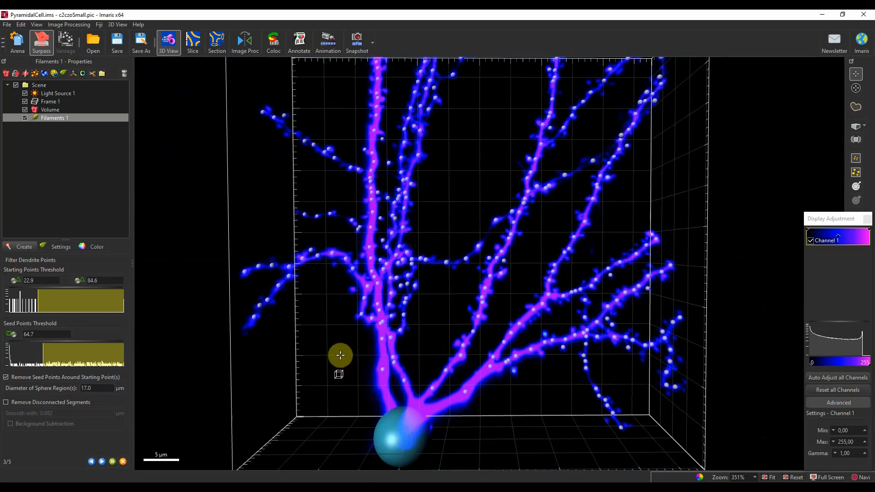
drag(349, 275, 410, 276)
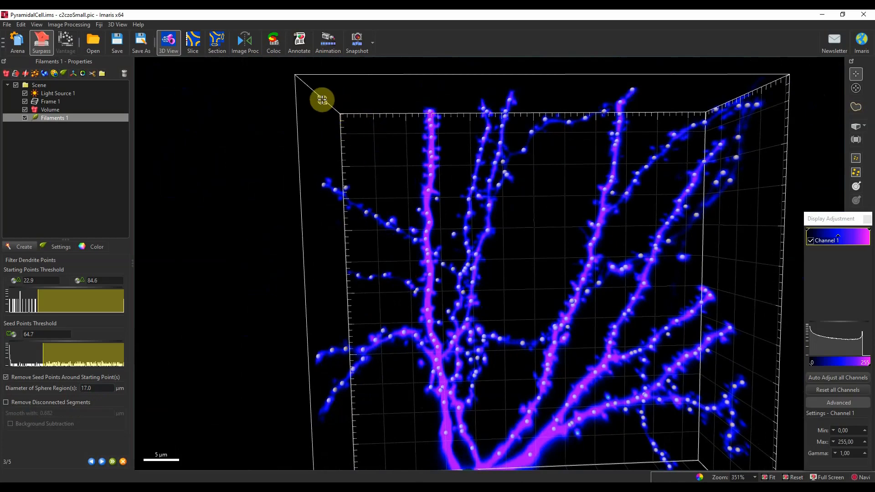
drag(481, 288, 504, 289)
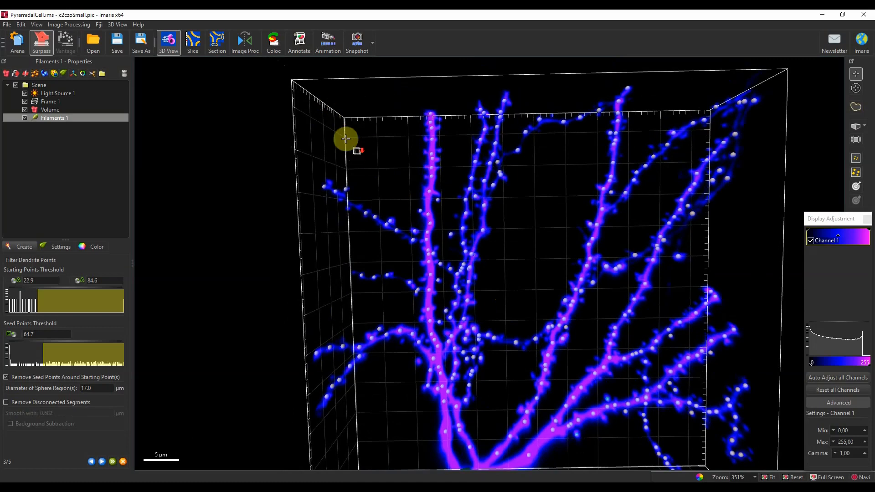
scroll(347, 137, down, 1)
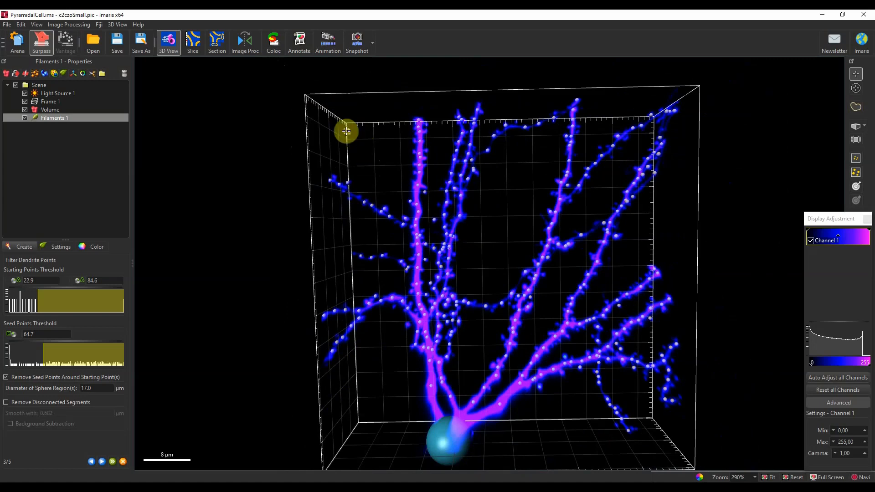
right_drag(371, 149, 373, 163)
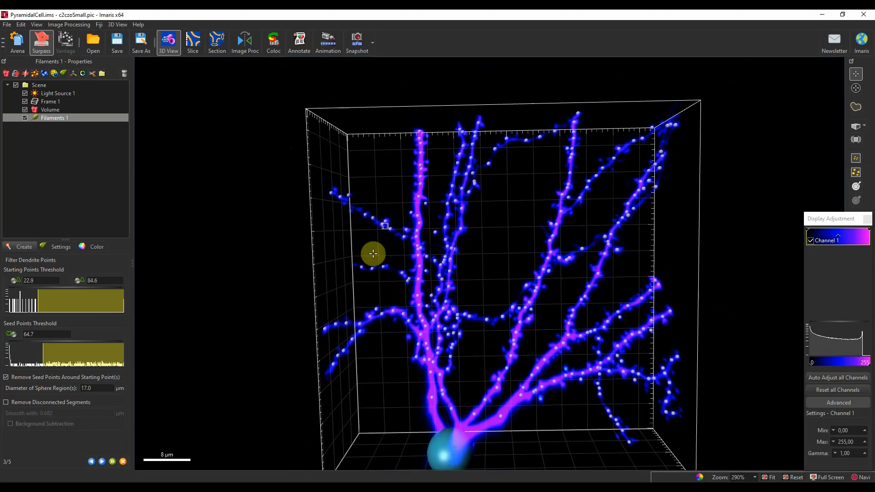
drag(410, 266, 404, 230)
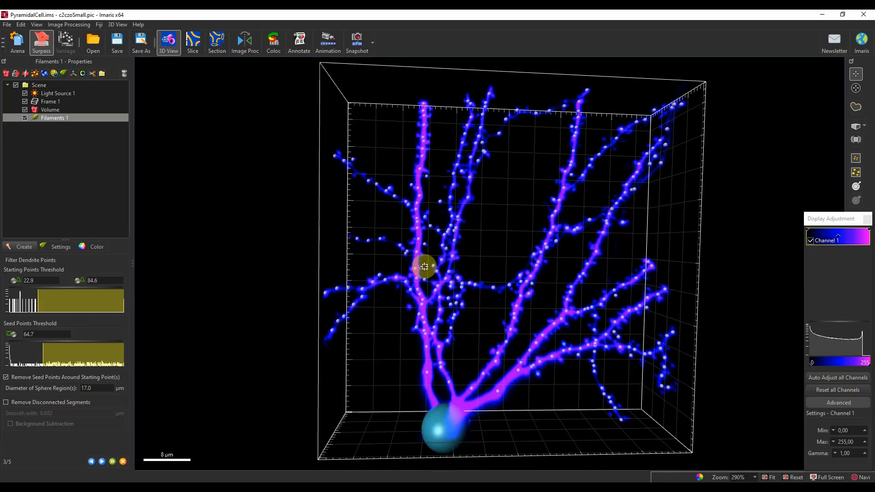
drag(445, 260, 424, 260)
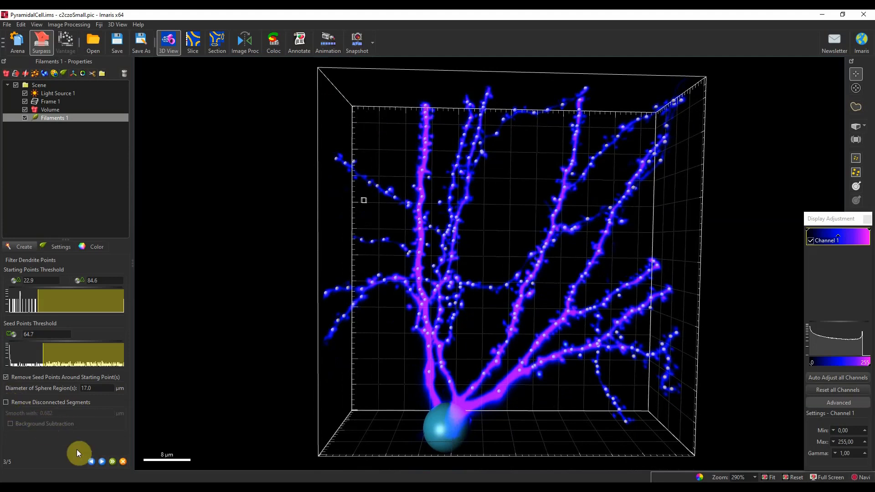
Step: Accept the dendrite points, advance to the dendrite diameter stage, and inspect the diameter mask before resetting the fitted 3D view
click(102, 463)
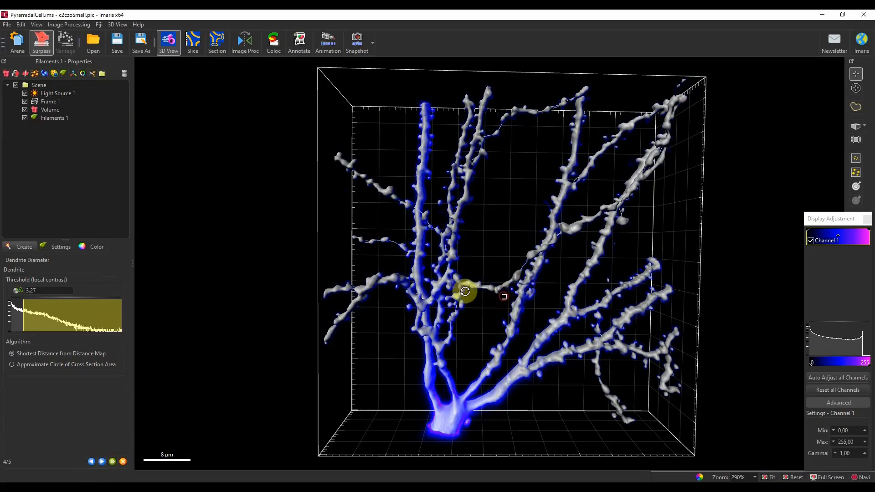
drag(463, 288, 546, 252)
drag(509, 306, 445, 288)
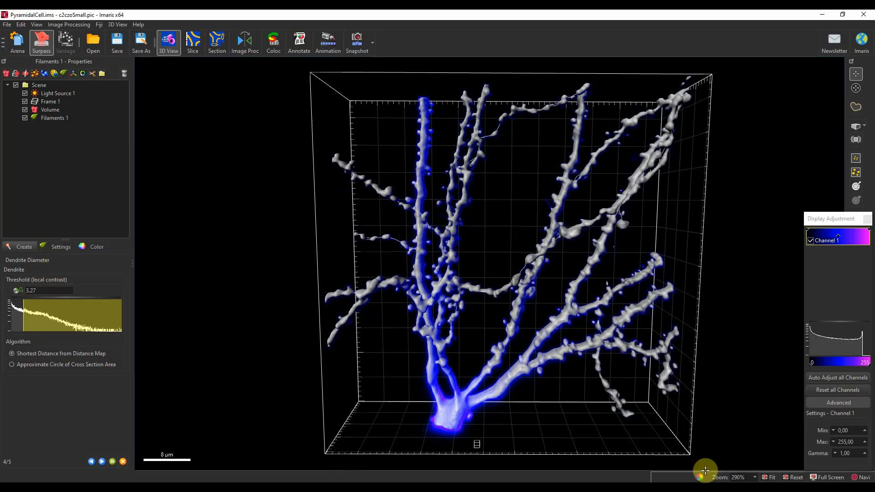
click(768, 477)
click(793, 479)
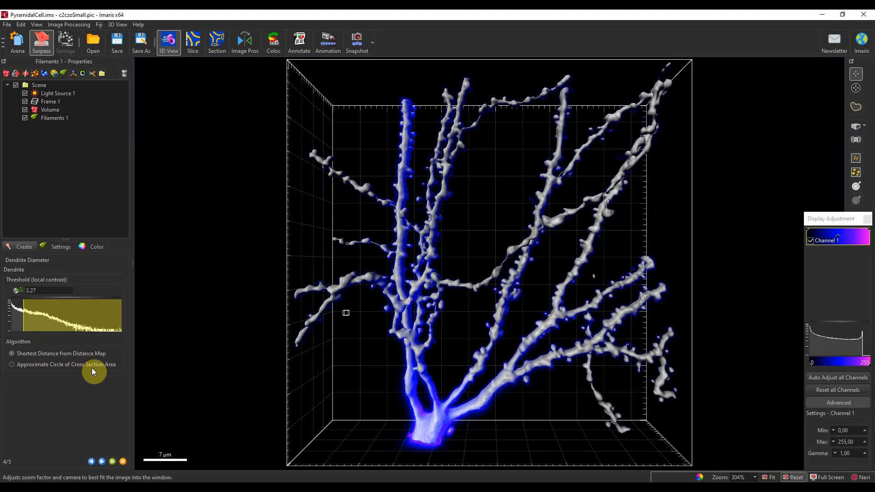
Step: Open the help page explaining the dendrite diameter algorithm options
right_click(26, 342)
click(38, 346)
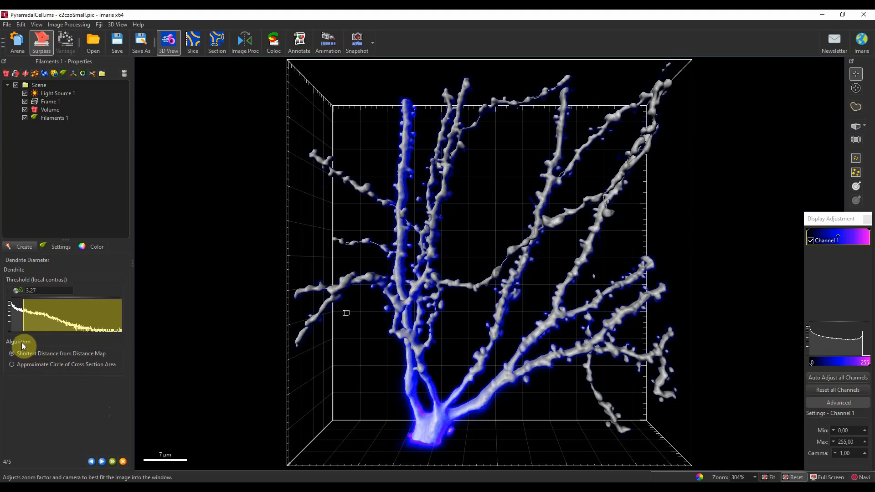
right_click(23, 346)
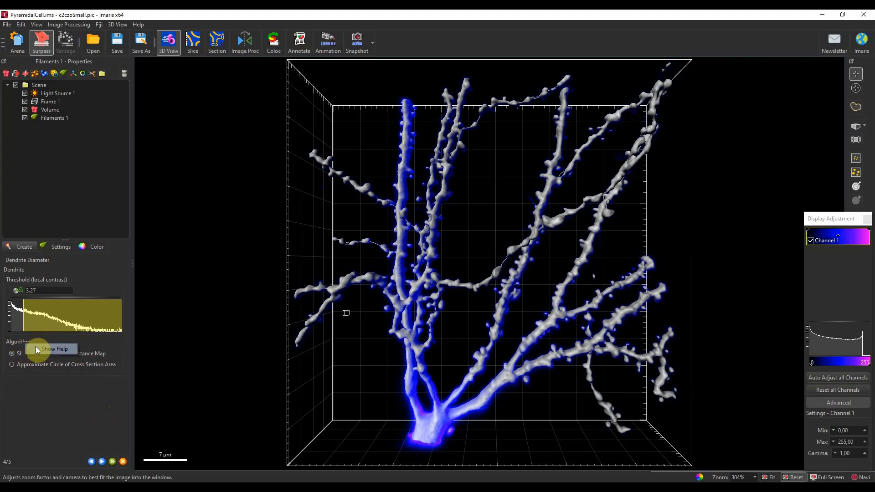
click(15, 344)
right_click(16, 342)
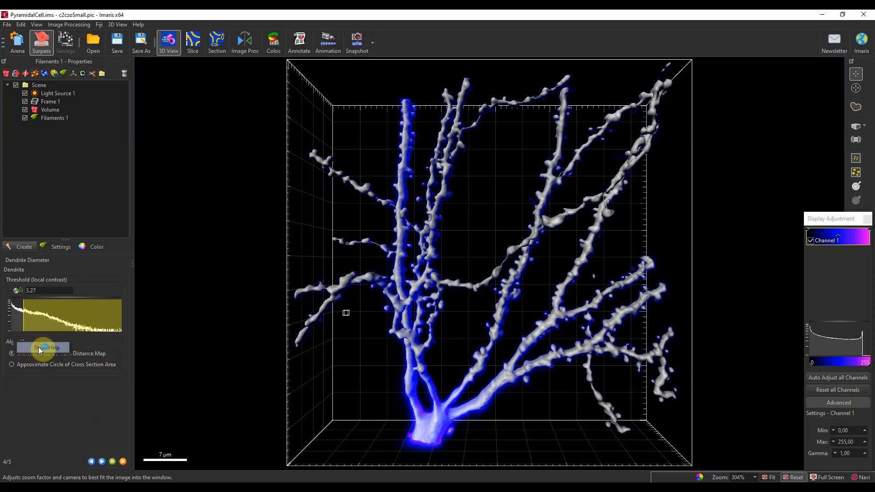
click(39, 346)
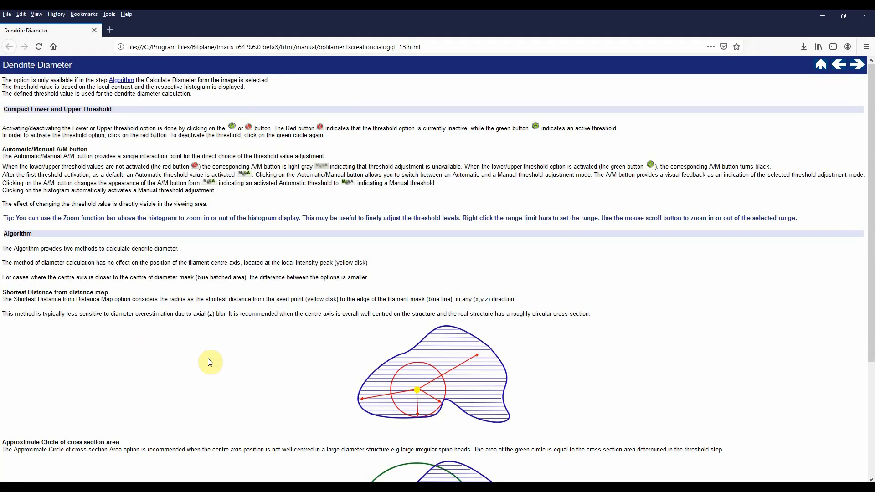
Step: Read the help on Shortest Distance and Approximate Circle, then switch to Imaris and examine the diameter mask up close
scroll(210, 361, down, 3)
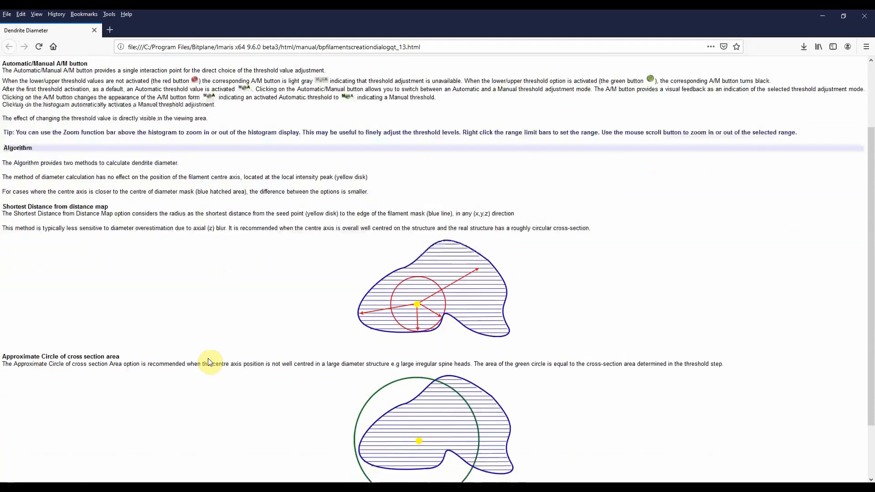
scroll(208, 359, down, 1)
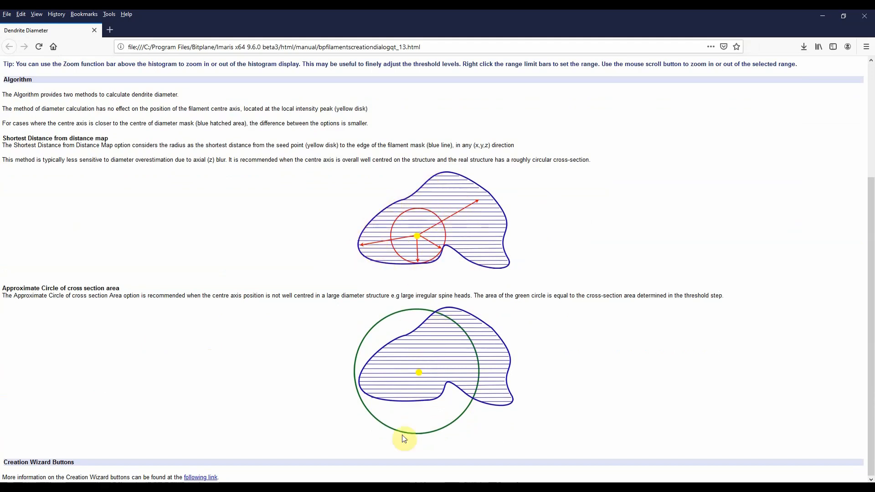
mouse_move(351, 487)
click(316, 474)
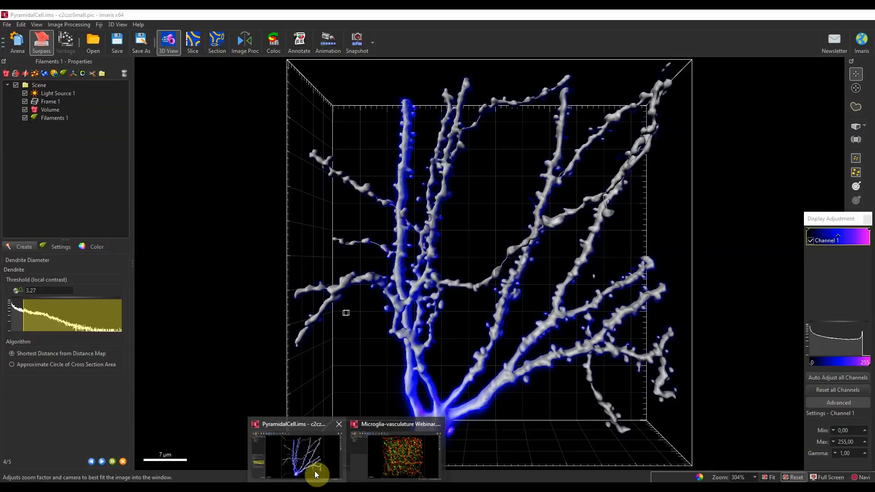
drag(461, 314, 407, 286)
scroll(427, 283, up, 3)
middle_drag(427, 283, 474, 286)
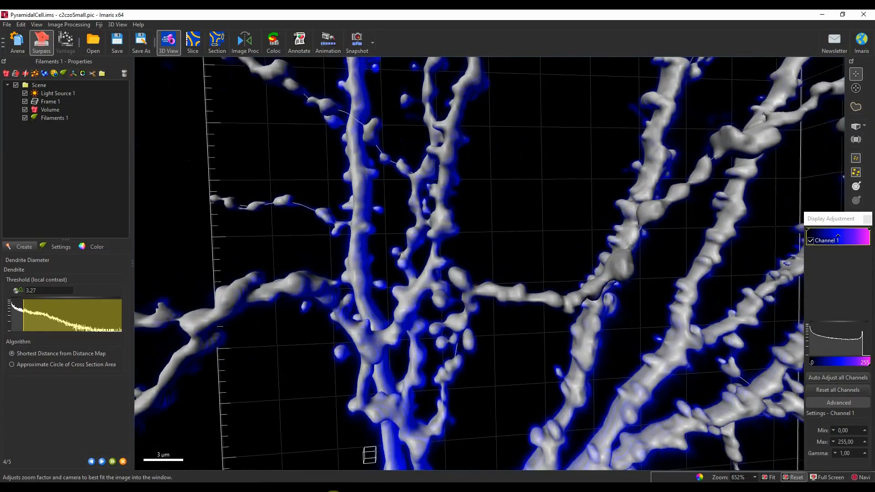
Step: Compare the diameter algorithm diagrams in the help page with the dendrite mask in Imaris, ending on the reset 3D view
click(312, 491)
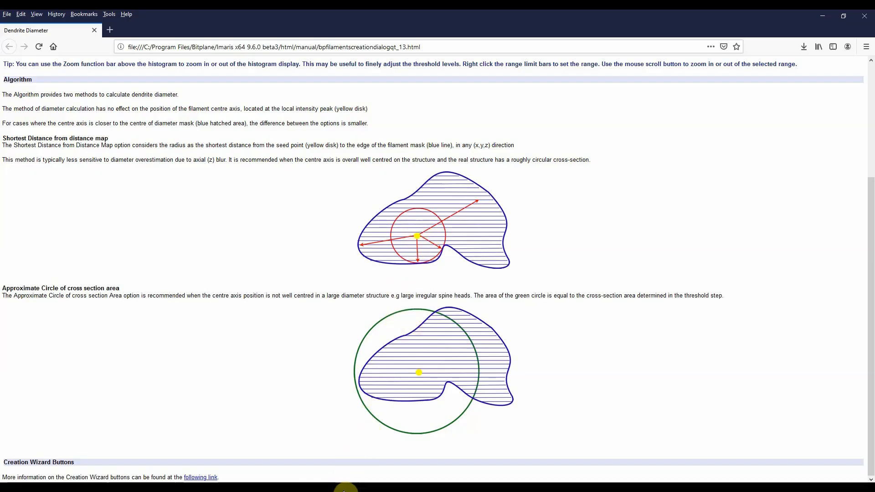
mouse_move(347, 490)
click(303, 462)
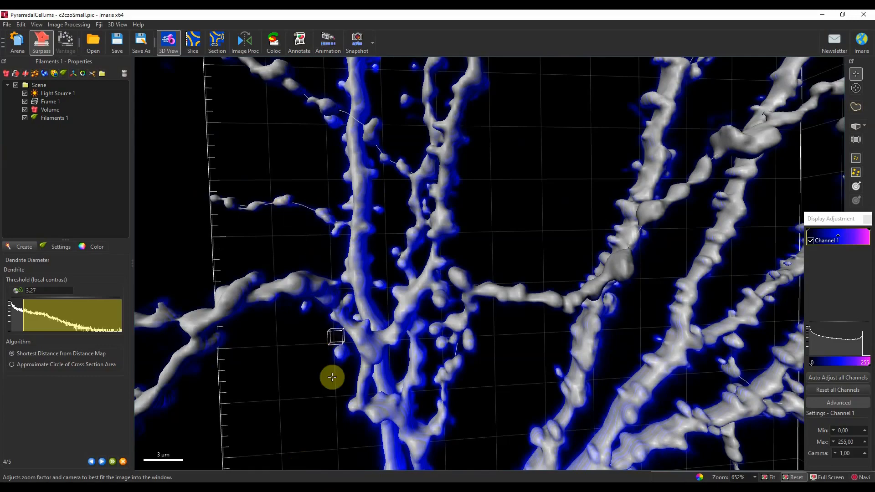
click(309, 489)
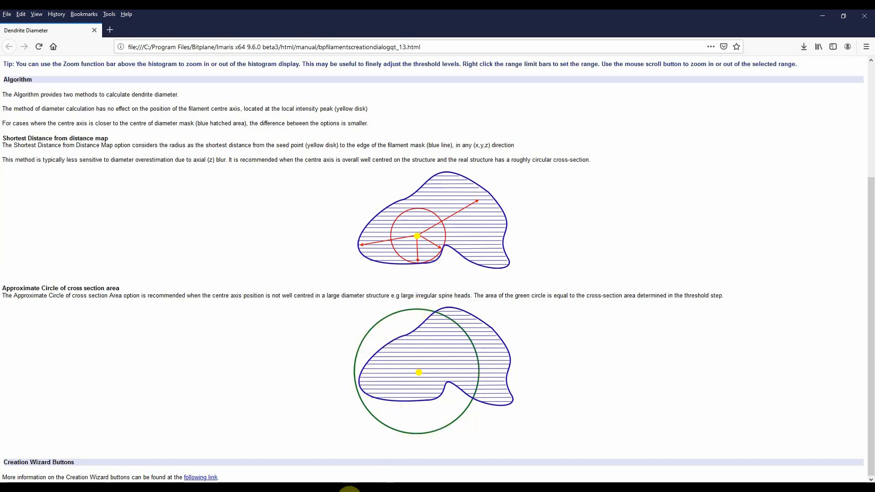
mouse_move(349, 489)
click(306, 461)
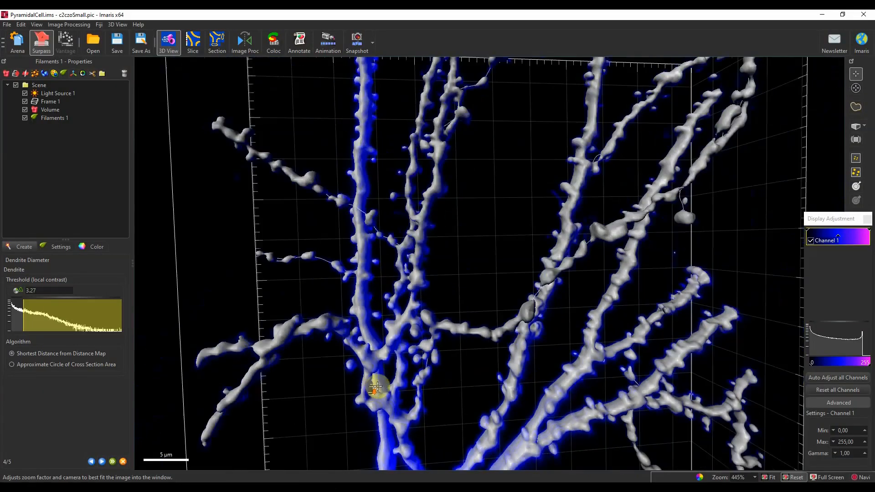
drag(376, 386, 416, 328)
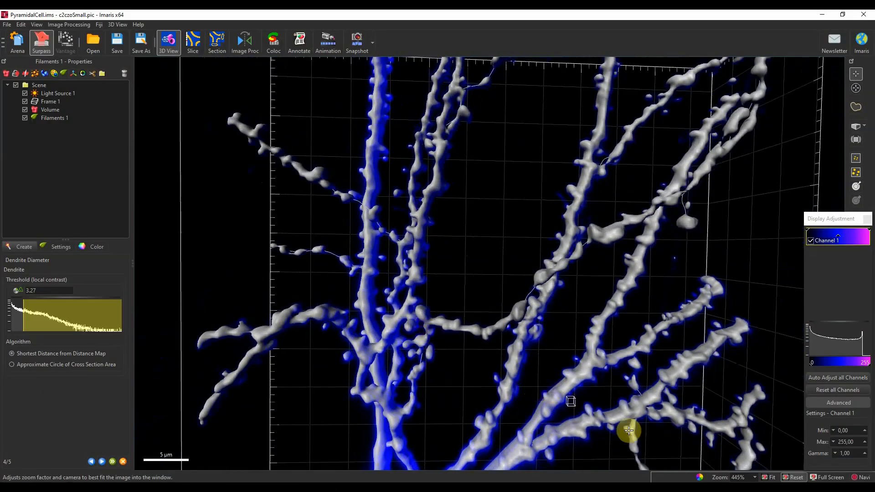
click(771, 478)
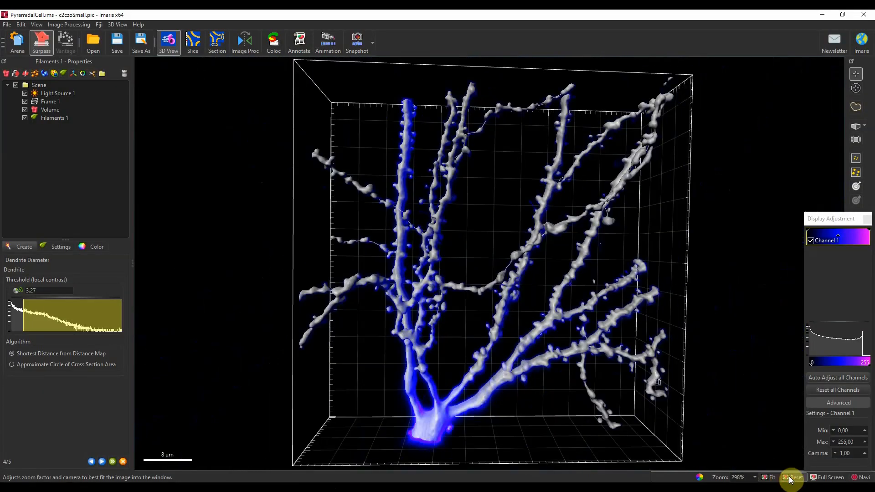
click(788, 477)
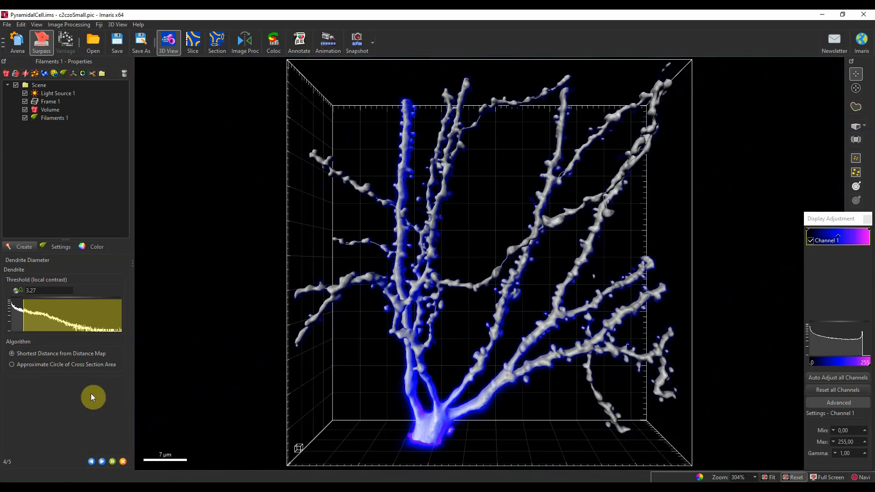
Step: Try a dendrite diameter threshold of 5.01, then set it to 3.38 while checking the mask on the thin dendrites
drag(373, 271, 349, 236)
scroll(419, 244, up, 4)
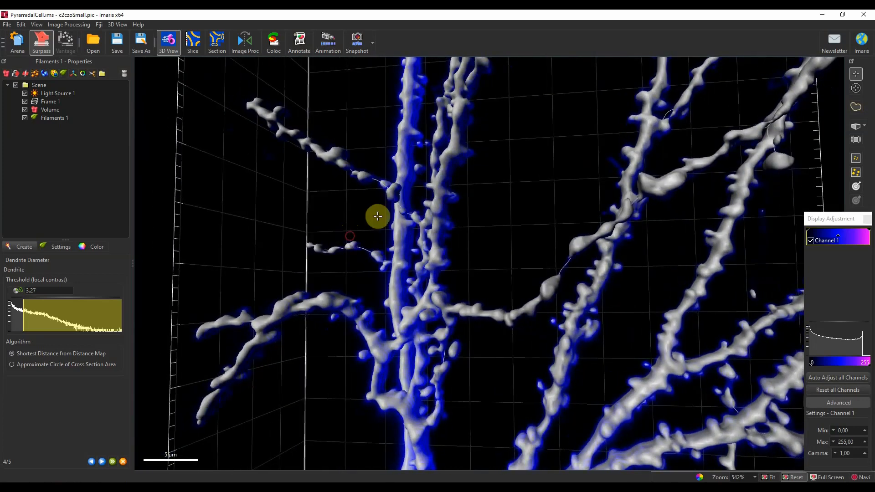
scroll(305, 187, up, 2)
scroll(363, 202, up, 1)
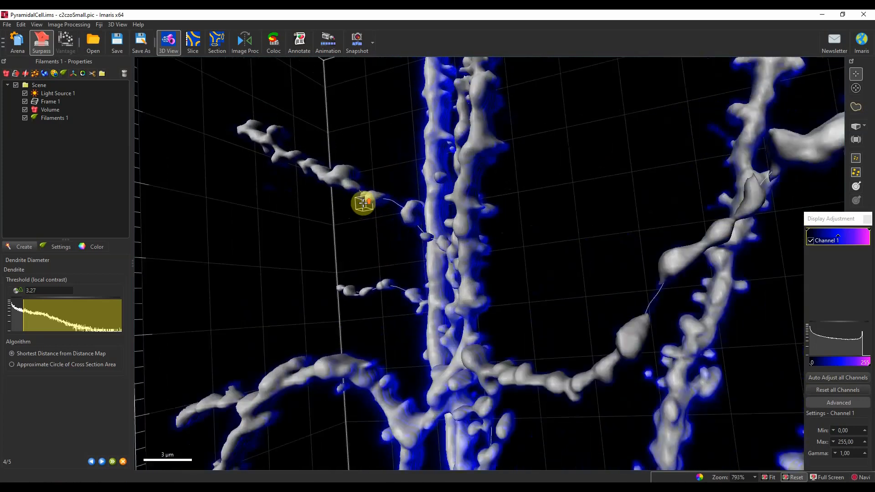
scroll(363, 203, up, 2)
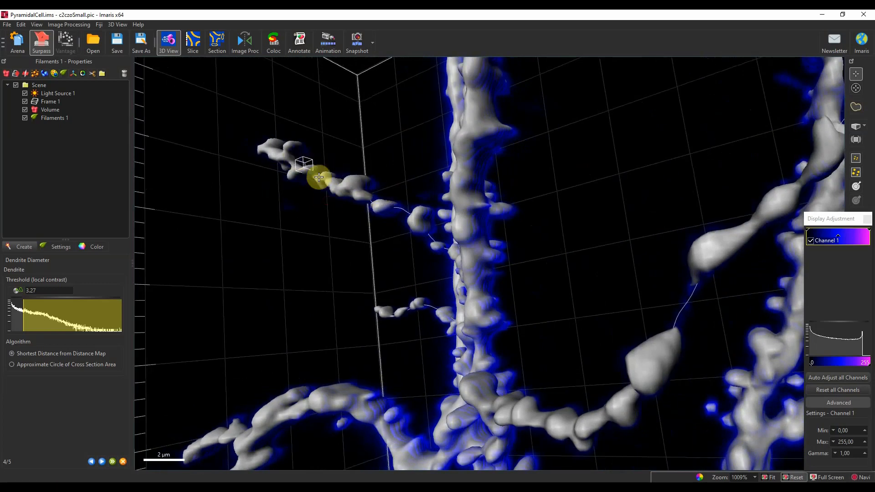
scroll(608, 345, down, 5)
drag(601, 344, 559, 291)
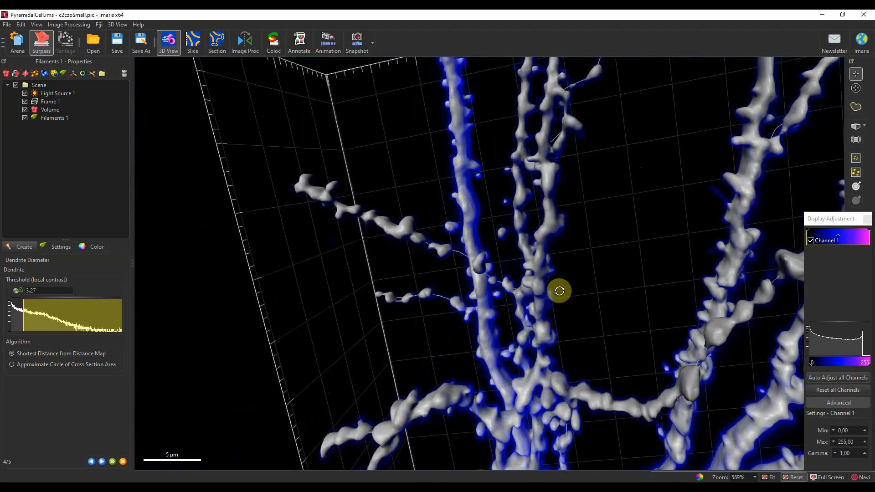
click(24, 313)
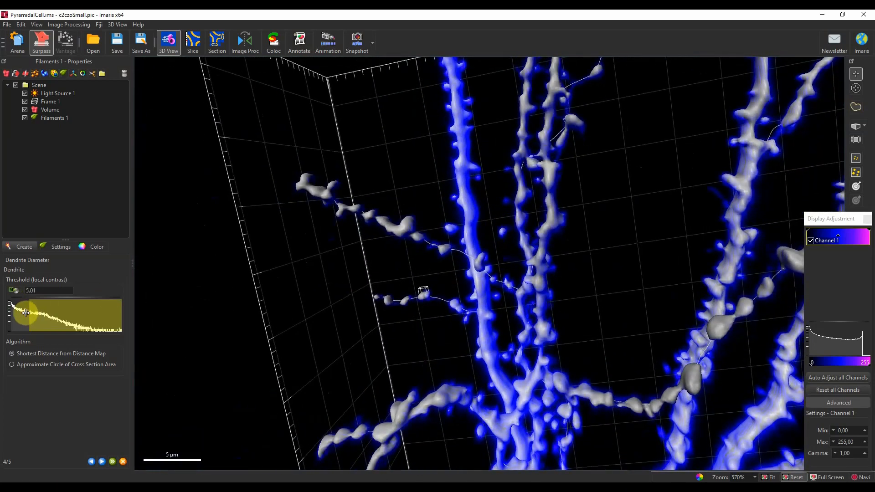
click(24, 314)
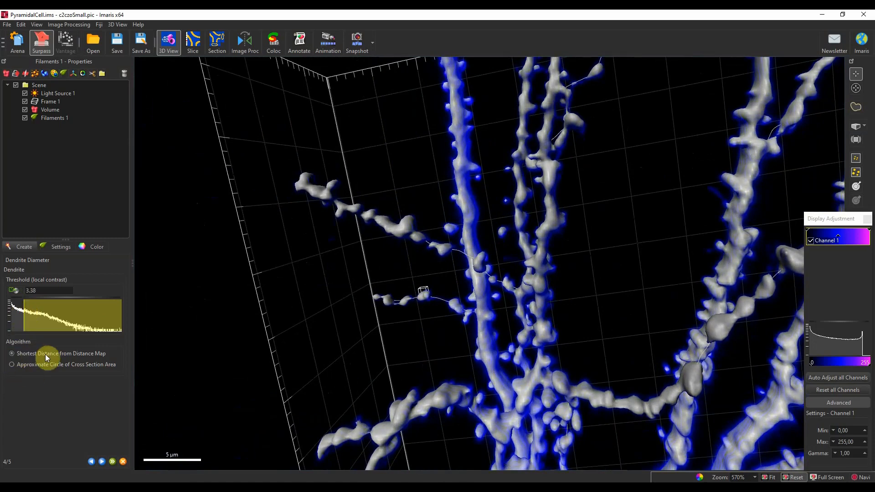
Step: Accept the dendrite diameter settings with Shortest Distance from Distance Map and advance to the spine stage
drag(315, 345, 426, 299)
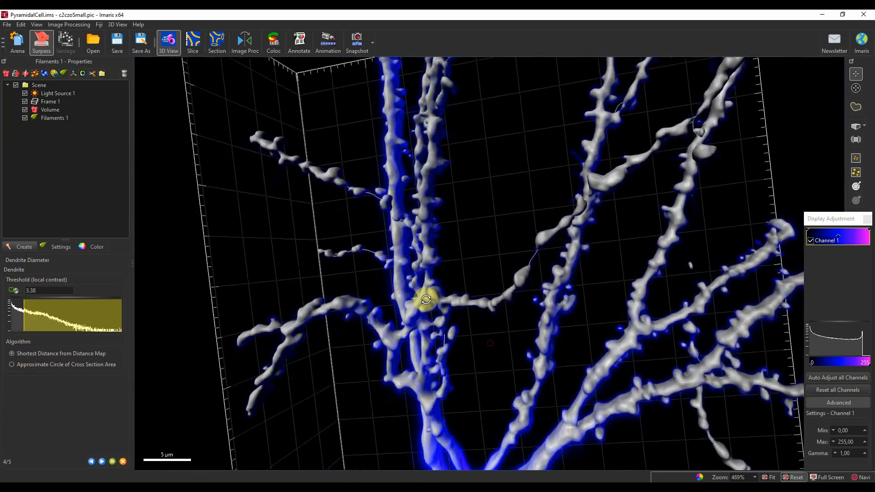
scroll(435, 307, down, 4)
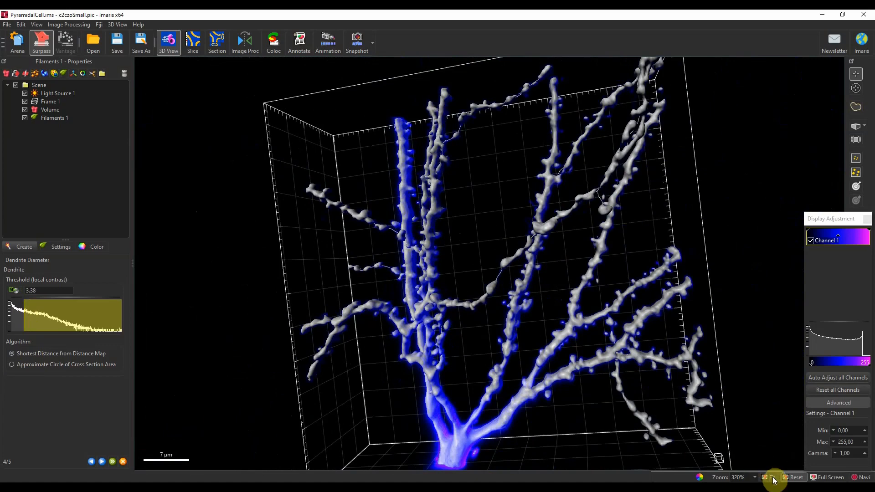
click(794, 477)
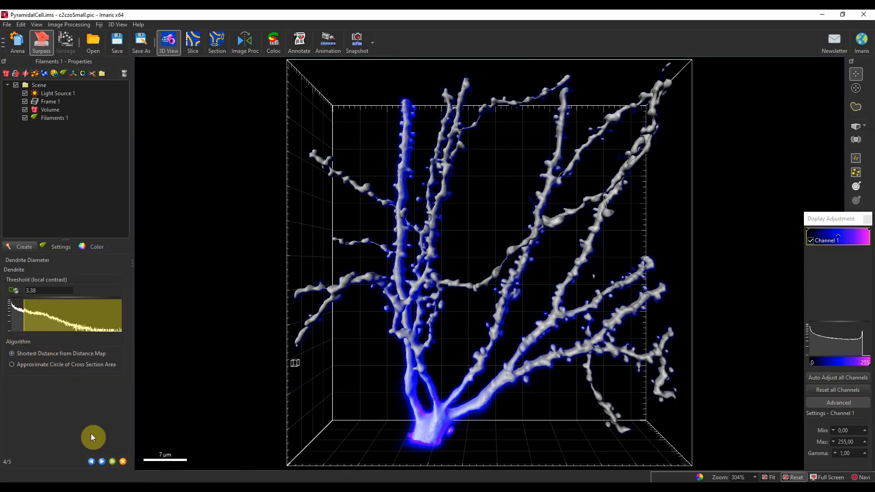
click(103, 462)
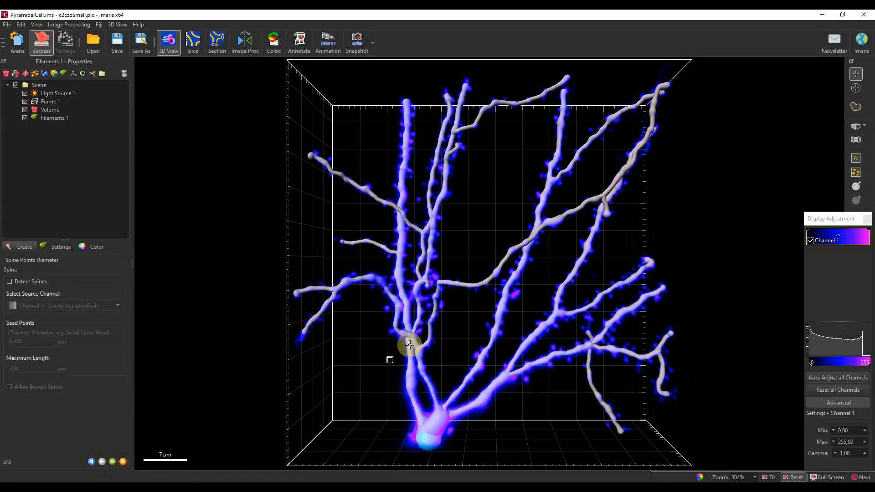
Step: Examine the calculated dendrites from several angles, especially the short side branch at the lower branching point
drag(453, 293, 496, 283)
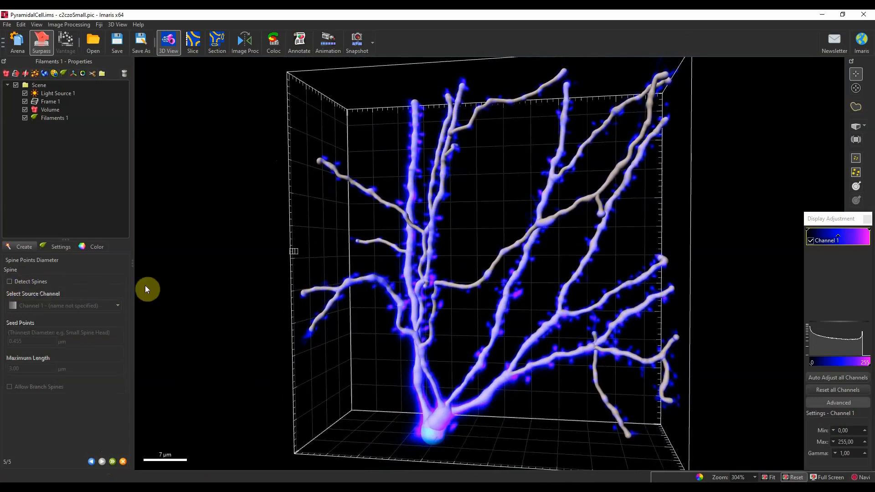
drag(551, 300, 551, 280)
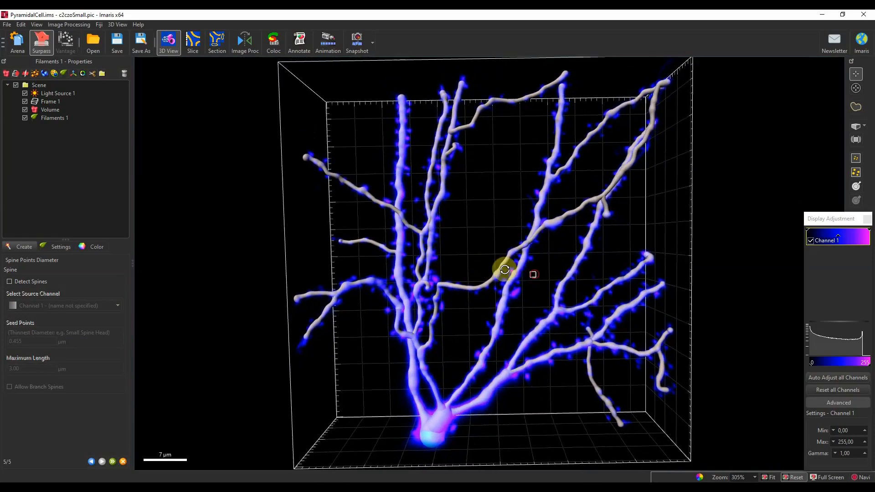
drag(504, 270, 357, 261)
drag(278, 260, 296, 259)
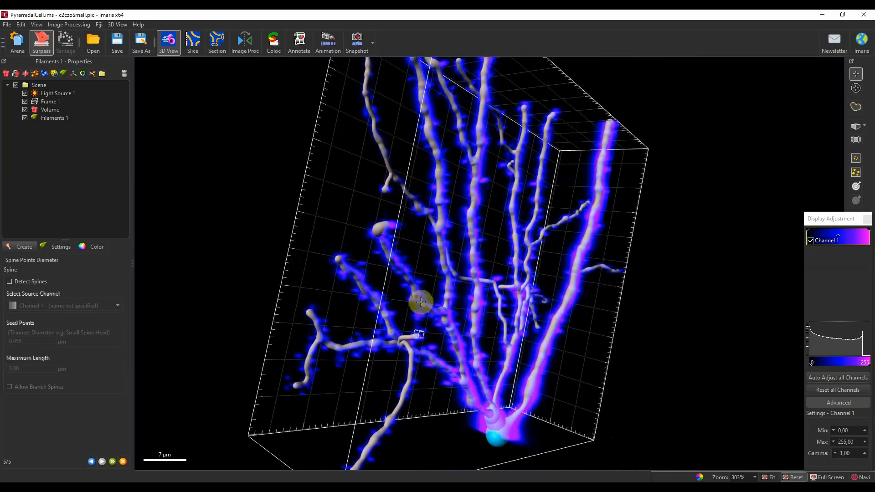
scroll(427, 333, up, 6)
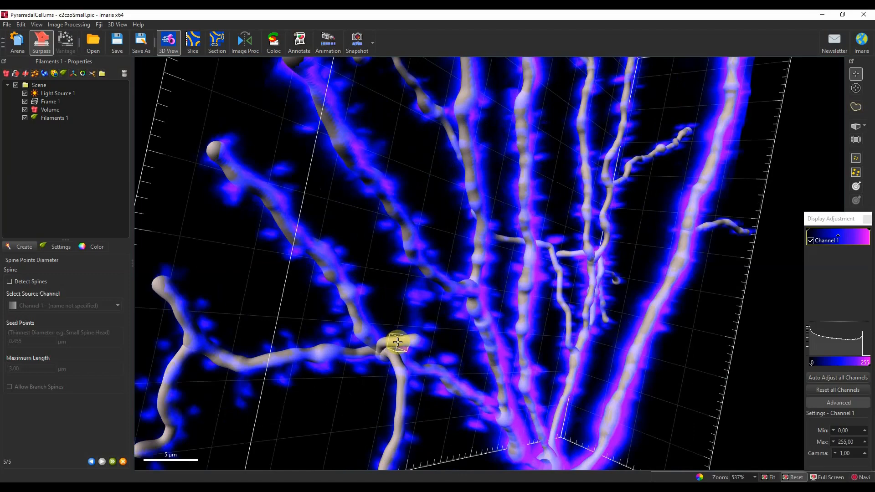
drag(408, 344, 424, 298)
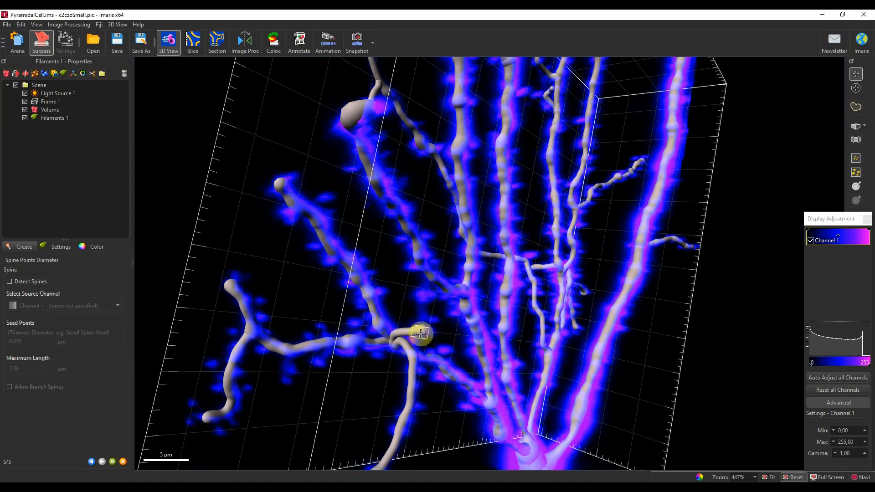
drag(420, 333, 450, 291)
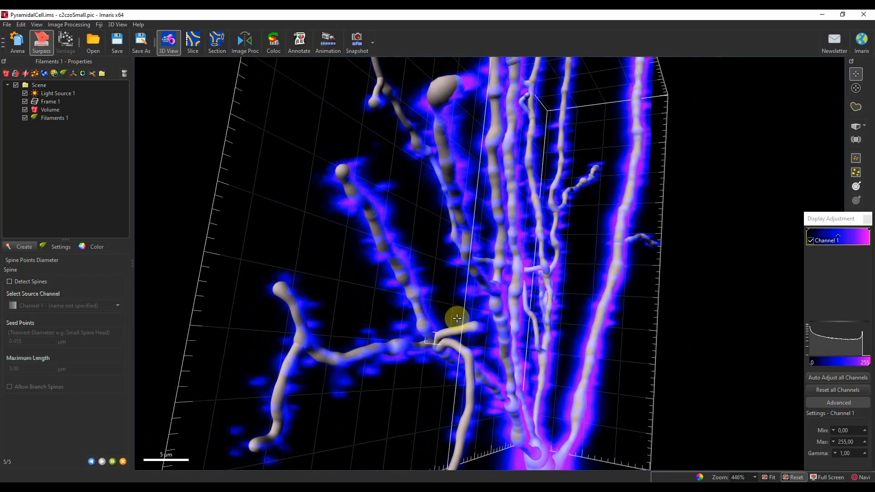
drag(475, 309, 414, 314)
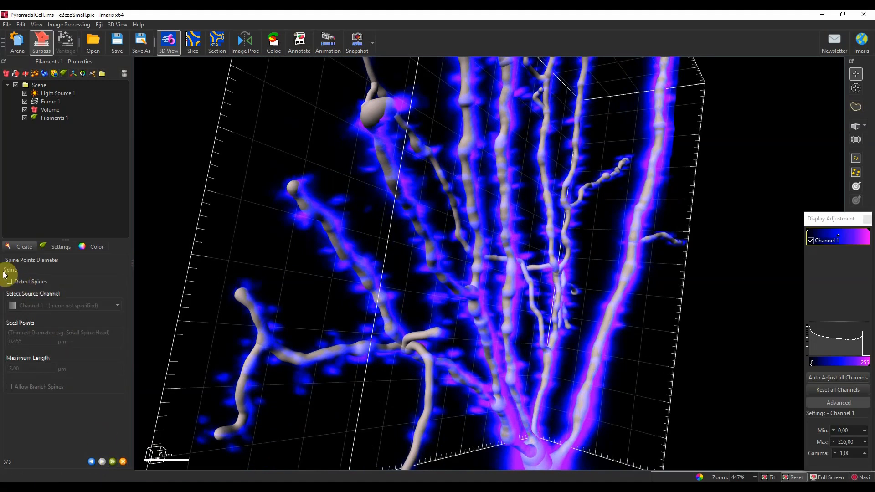
Step: Finish the filament creation without spine detection and view the resulting dendrites from another angle
click(112, 461)
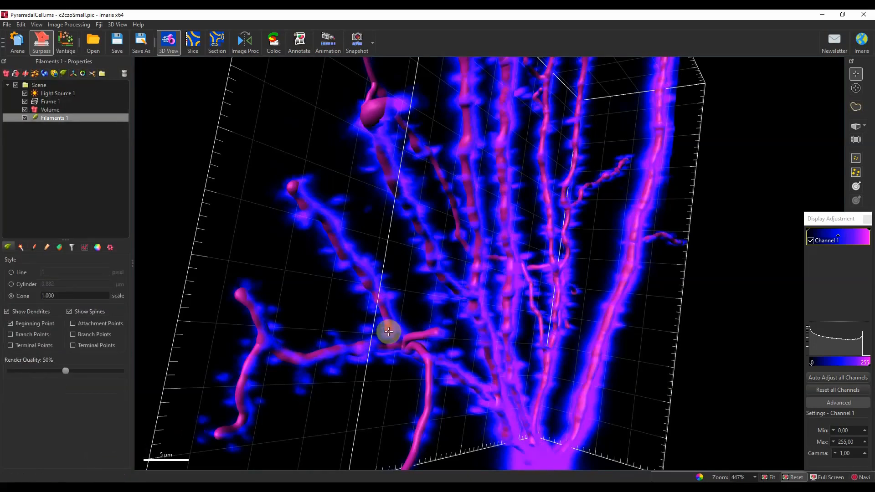
drag(426, 299, 424, 255)
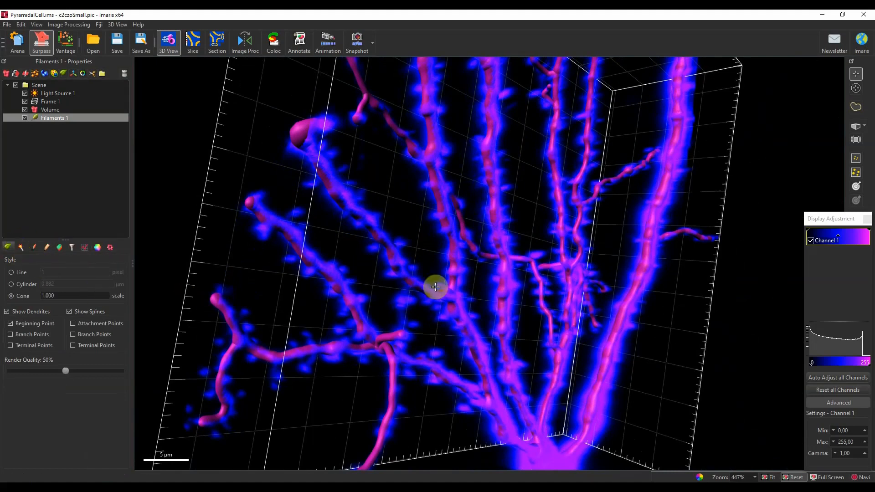
drag(433, 287, 401, 273)
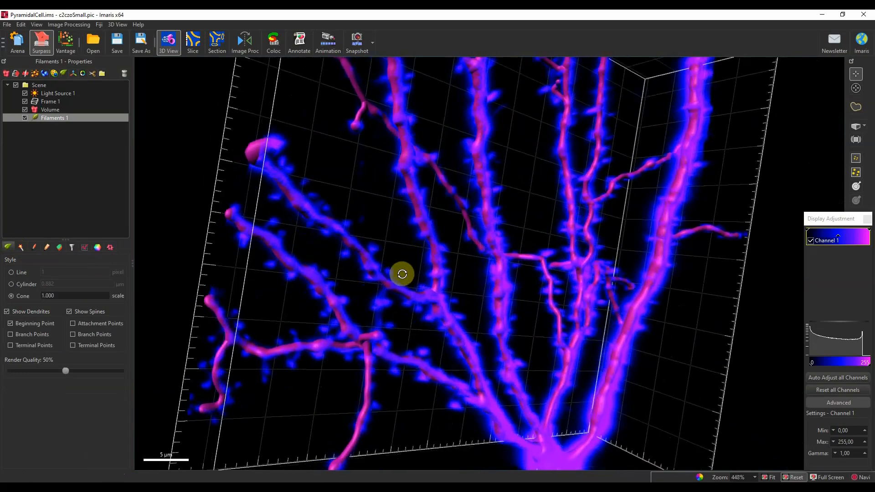
Step: Delete the short stub segment protruding at the lower branching point of the traced dendrites
click(45, 247)
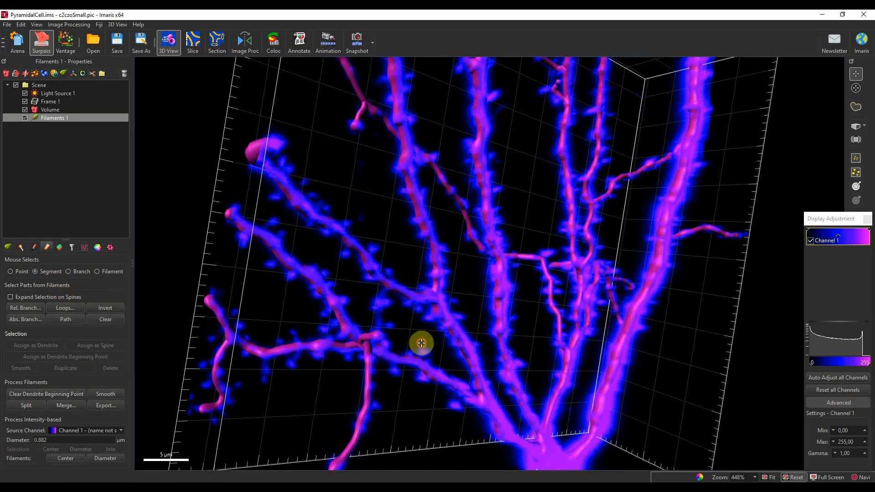
drag(419, 342, 490, 302)
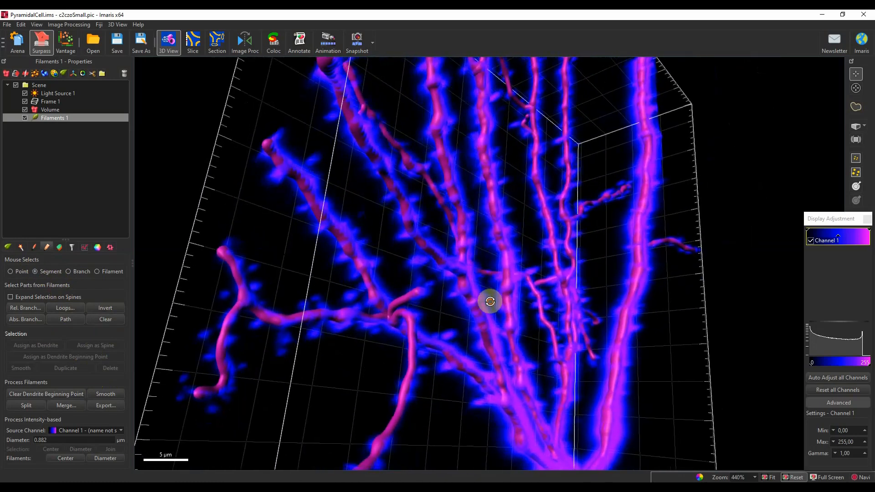
click(412, 296)
drag(440, 318, 489, 311)
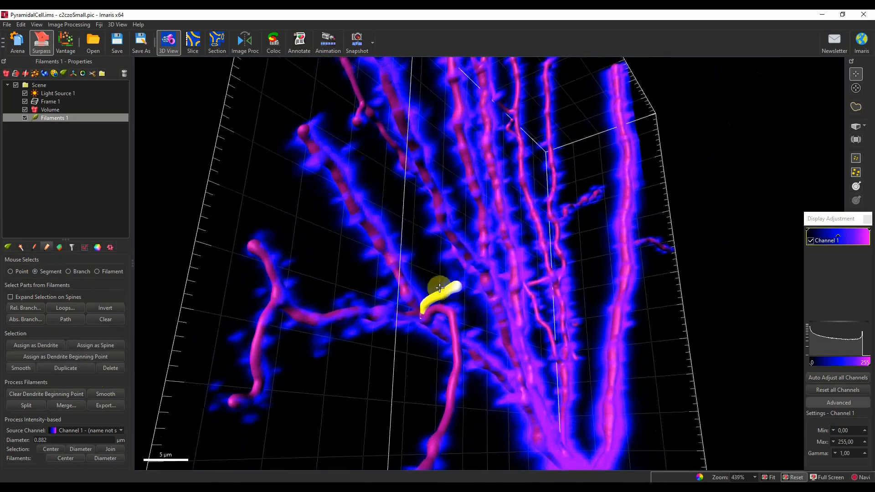
scroll(446, 307, up, 2)
scroll(446, 307, up, 2)
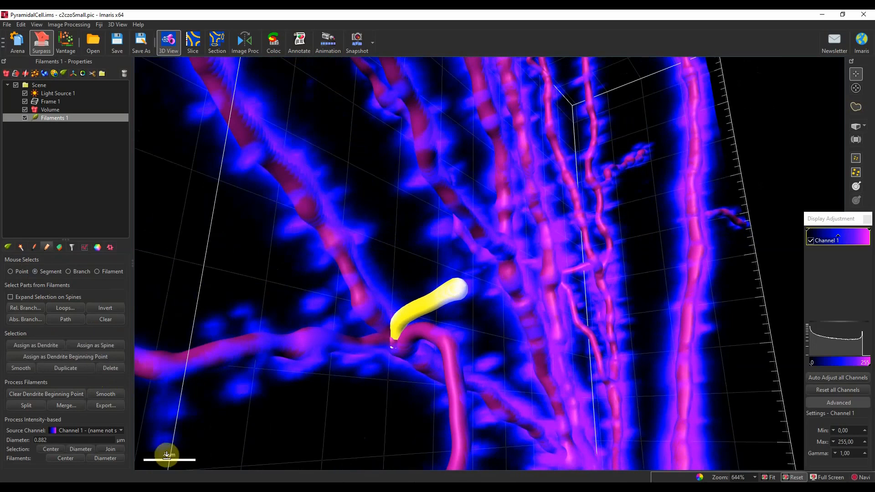
click(111, 369)
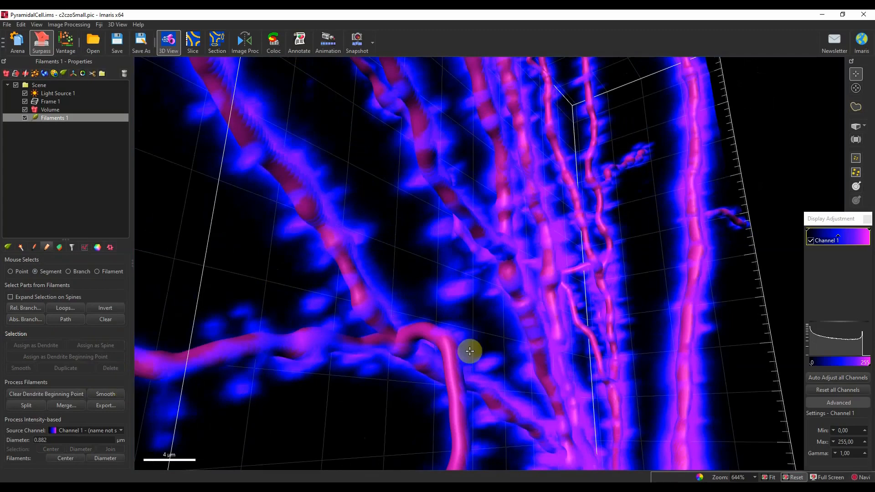
Step: Select the long side branch at the lower branching point and examine from several angles where it attaches to the dendrites
drag(449, 326, 427, 327)
drag(410, 288, 487, 281)
scroll(452, 277, up, 2)
scroll(452, 277, down, 2)
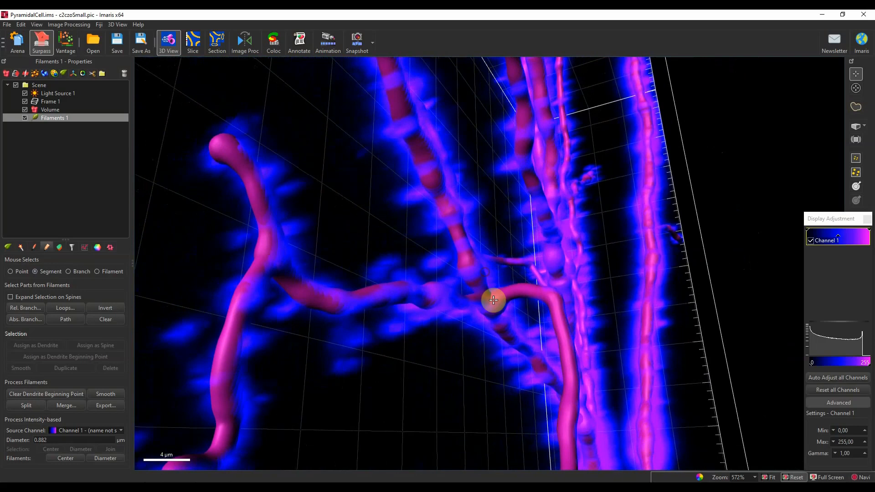
click(550, 301)
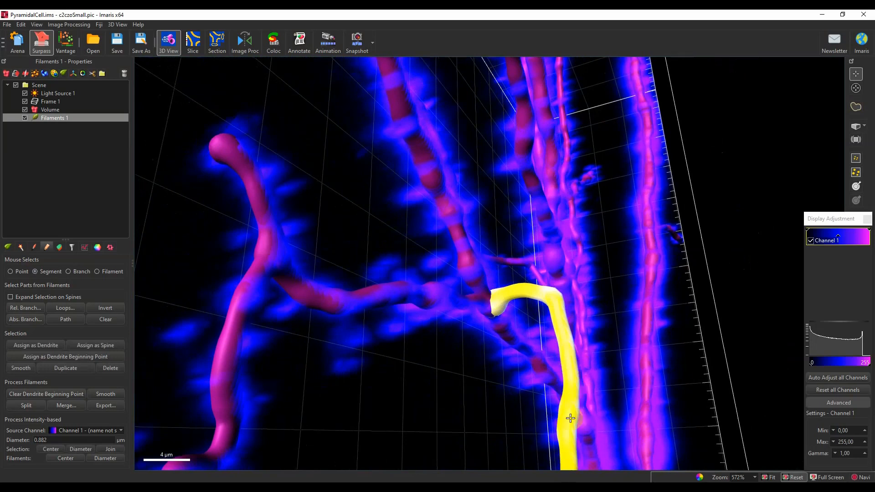
drag(524, 339, 469, 351)
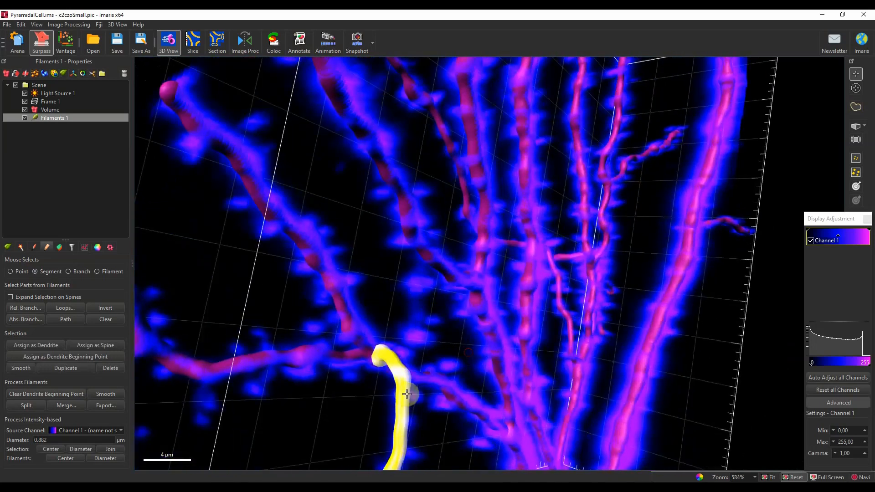
scroll(418, 397, down, 2)
drag(418, 396, 418, 369)
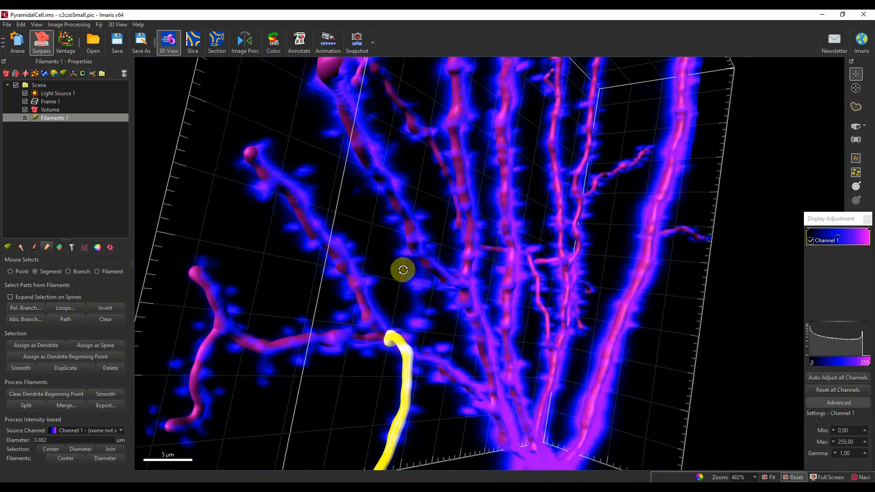
drag(402, 269, 481, 314)
scroll(481, 314, up, 2)
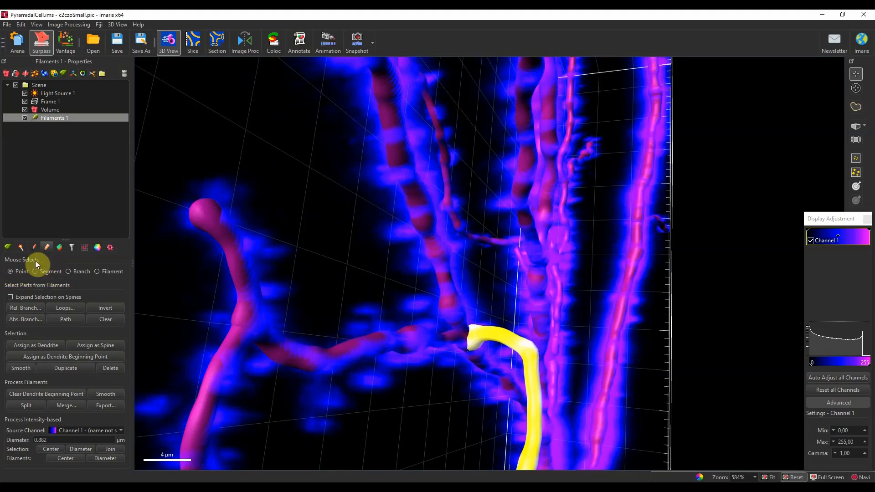
Step: Select and delete the two points at the branching point and the bend to isolate the side branch's curved connecting piece
click(16, 276)
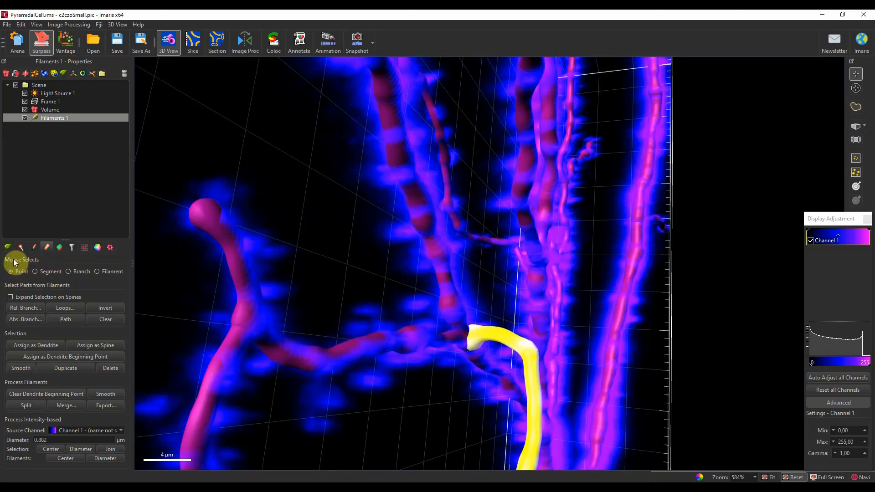
click(472, 346)
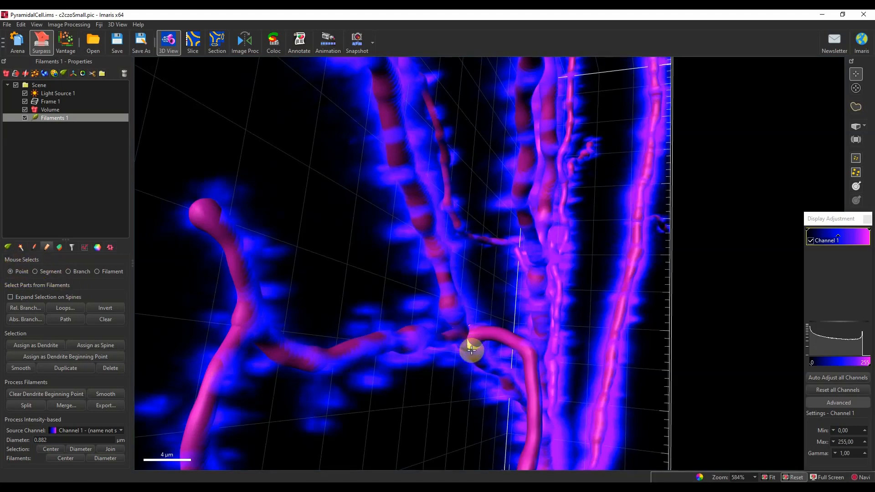
scroll(474, 346, up, 3)
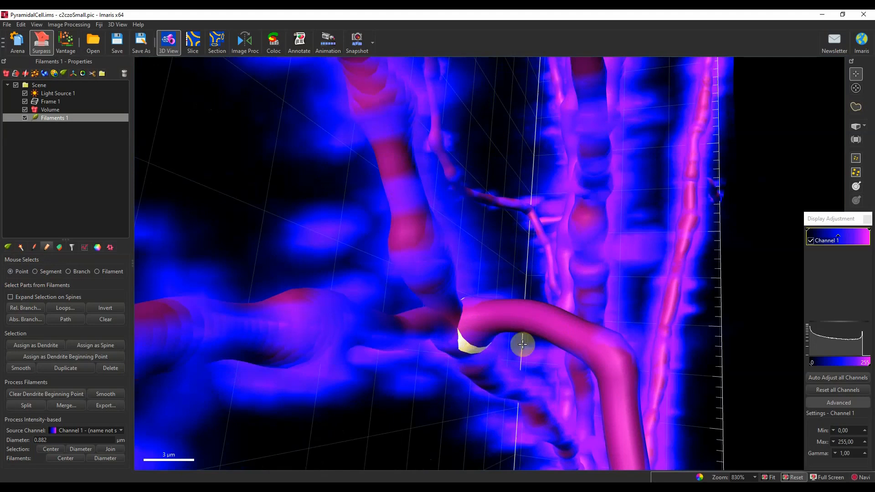
click(618, 366)
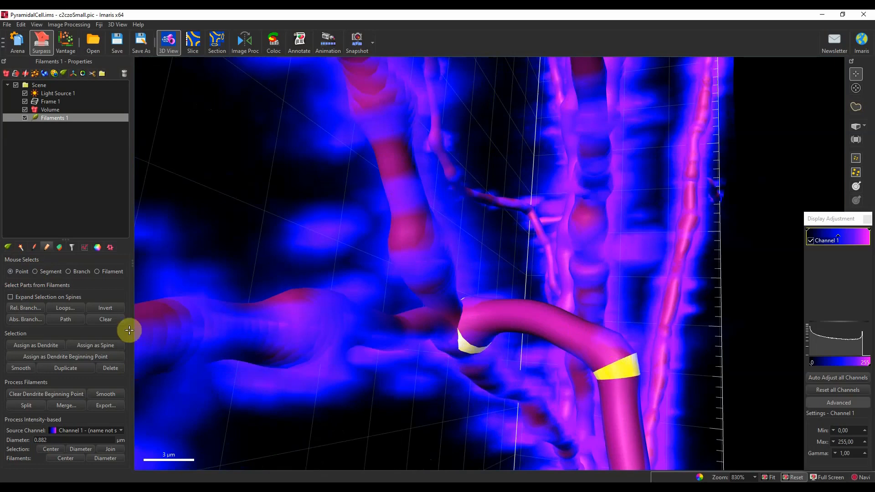
click(111, 369)
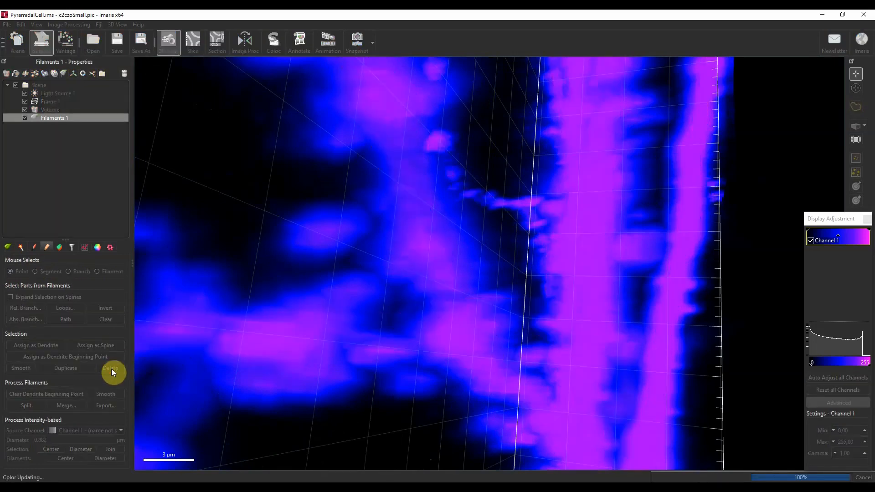
scroll(553, 365, up, 3)
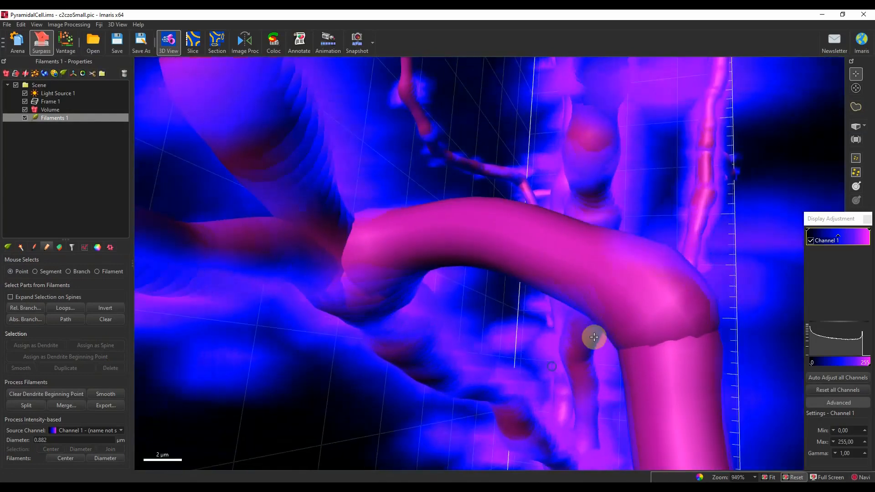
drag(606, 295, 614, 300)
scroll(614, 301, down, 3)
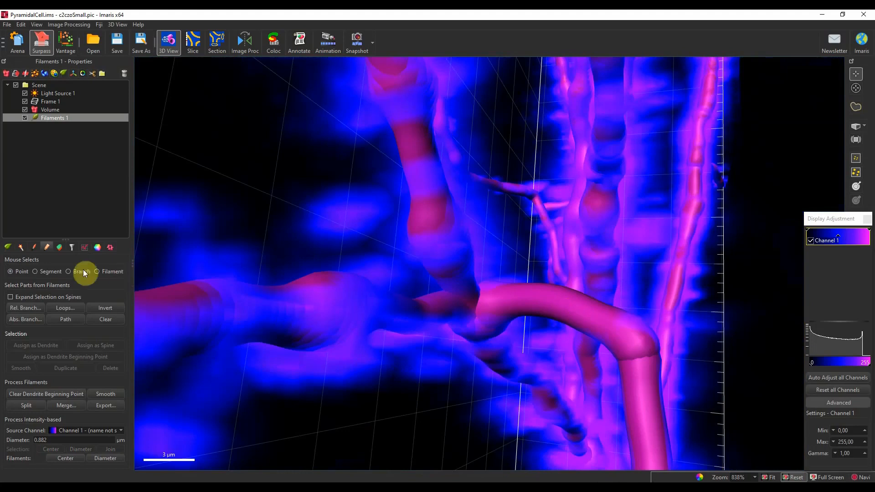
Step: Delete the isolated curved segment that wrongly connects the side branch to the lower branching point
click(577, 313)
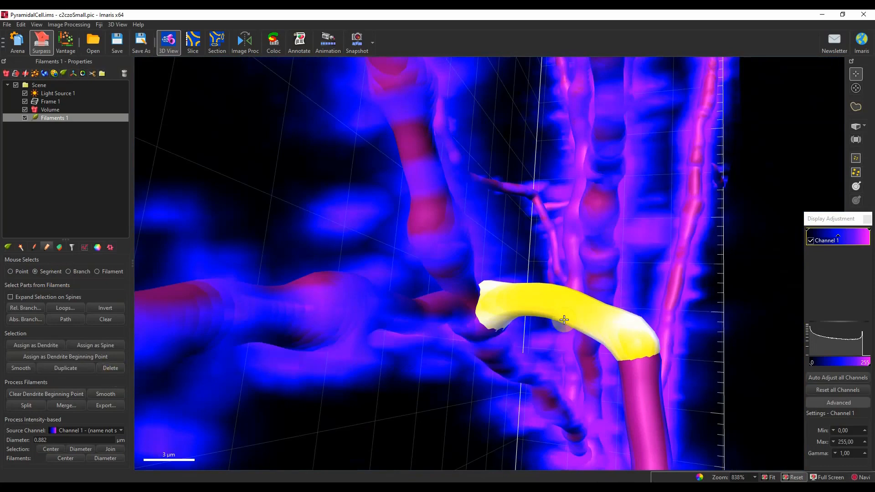
click(112, 369)
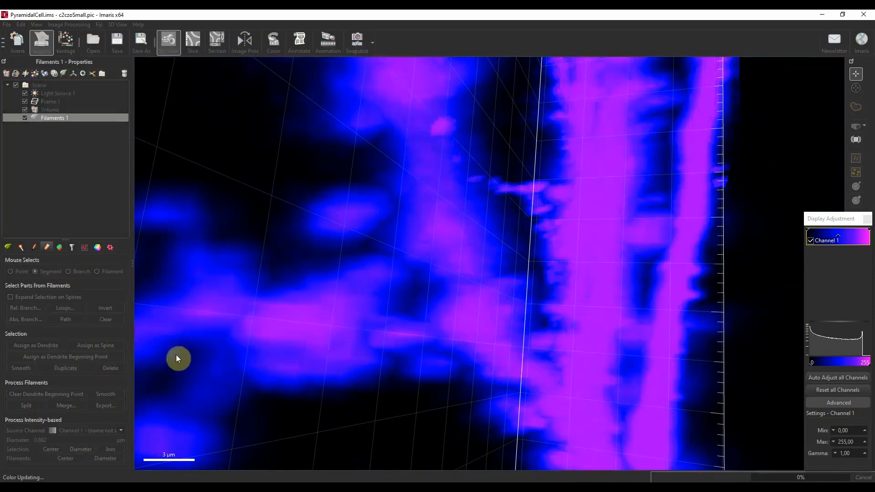
drag(559, 296, 266, 336)
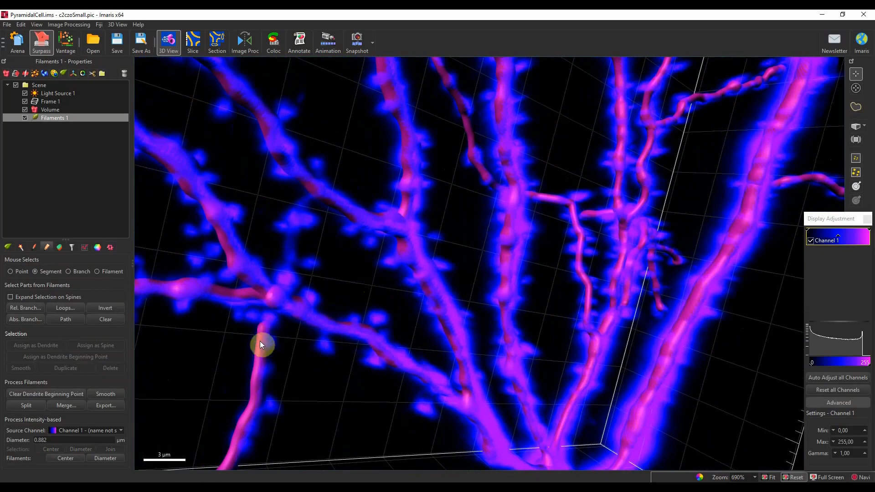
Step: Join the loose upper end of the detached side branch to a point on the neighbouring dendrite above it
mouse_move(312, 213)
mouse_down()
mouse_move(266, 203)
mouse_move(301, 215)
mouse_move(308, 228)
mouse_up()
scroll(307, 225, up, 1)
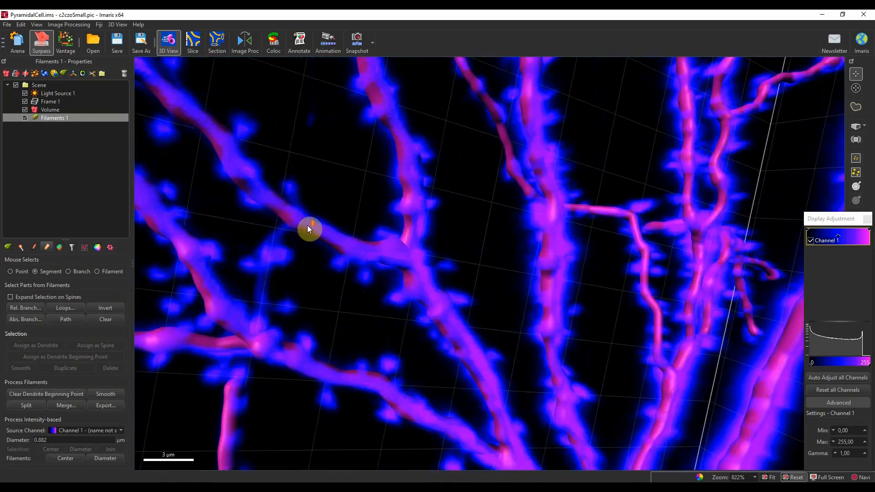
scroll(279, 223, up, 1)
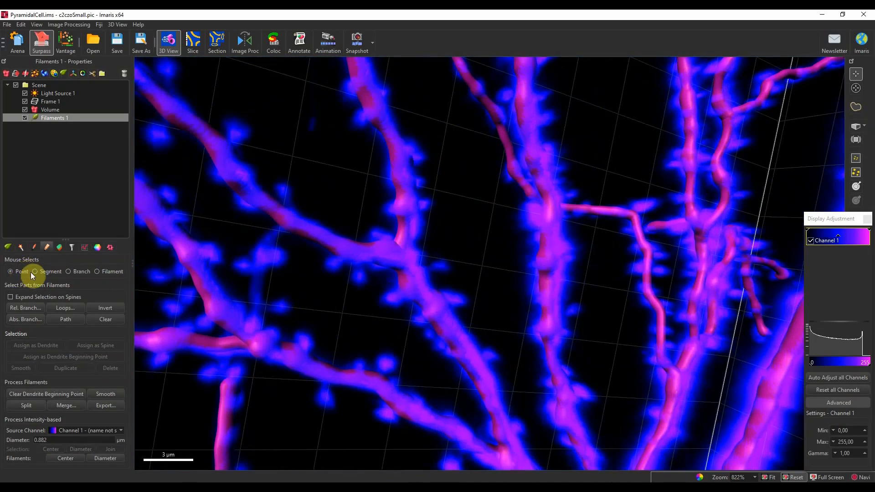
click(290, 223)
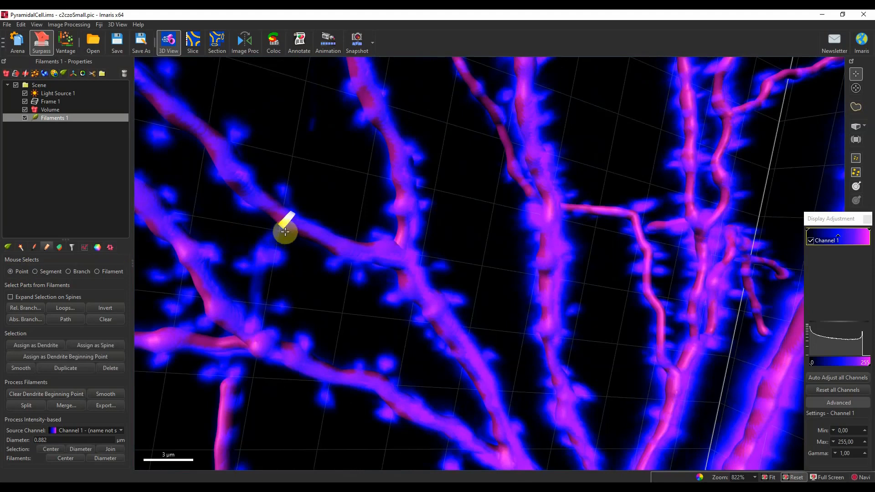
ctrl+click(232, 382)
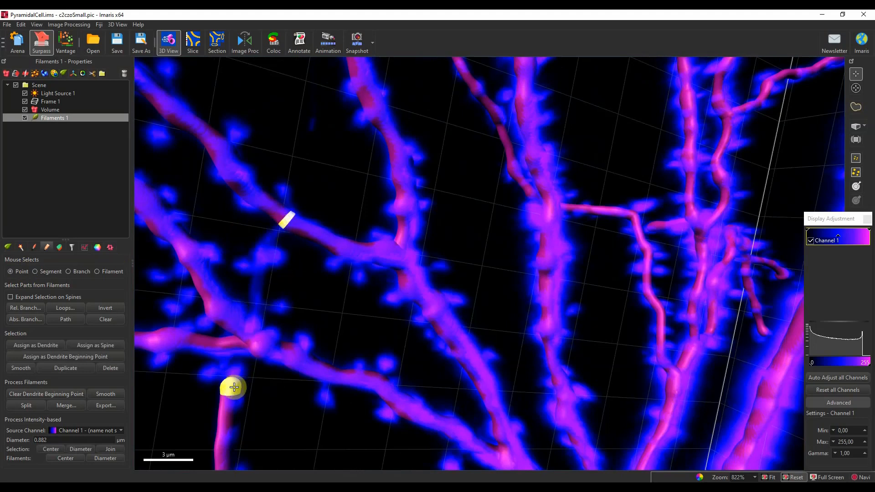
click(114, 449)
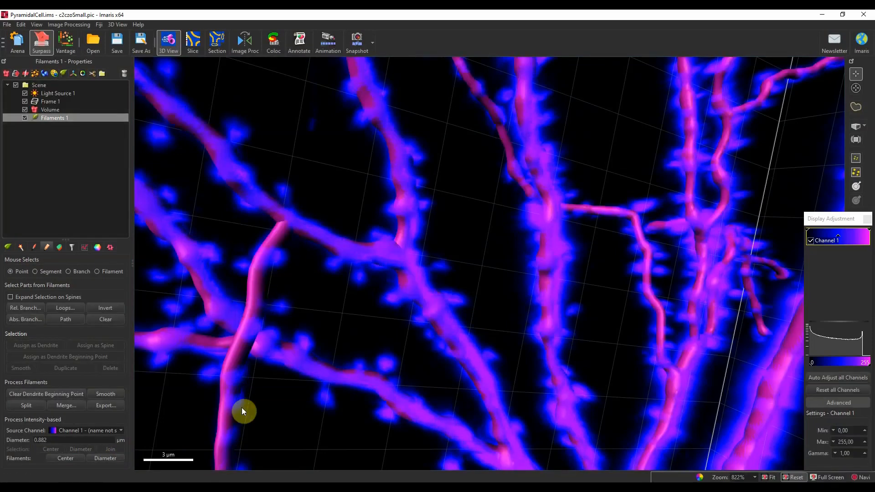
Step: Check the corrected dendrites from several angles and in the reset view, and review the filament's stored creation parameters
drag(262, 275, 739, 276)
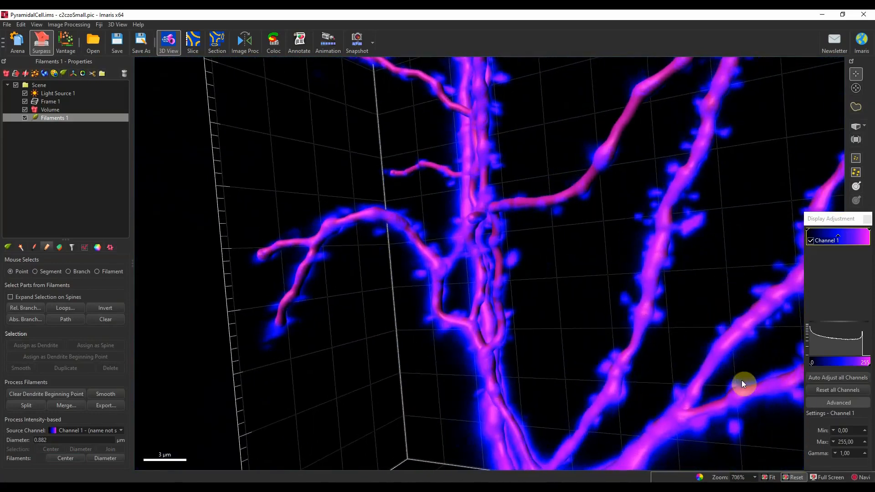
click(791, 477)
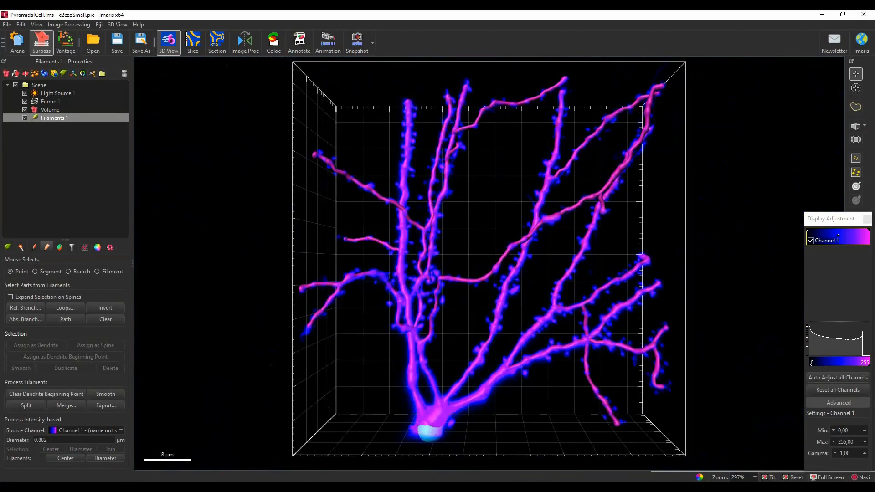
drag(546, 333, 506, 336)
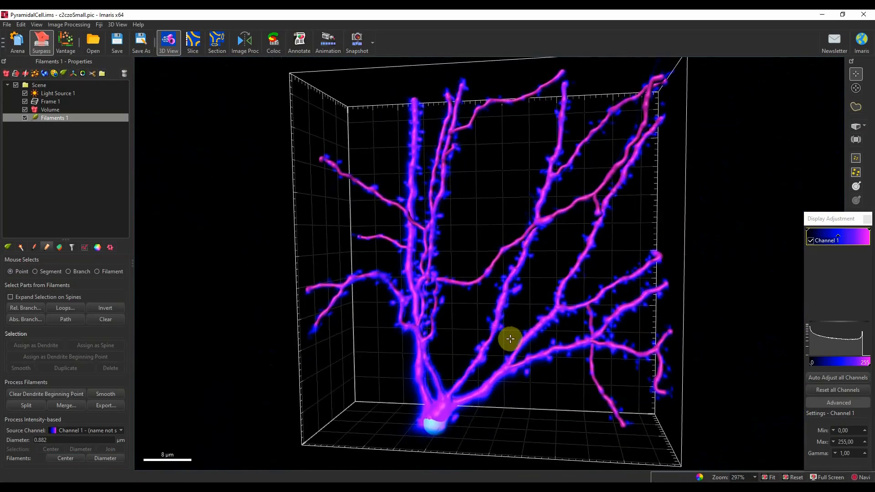
drag(462, 270, 512, 279)
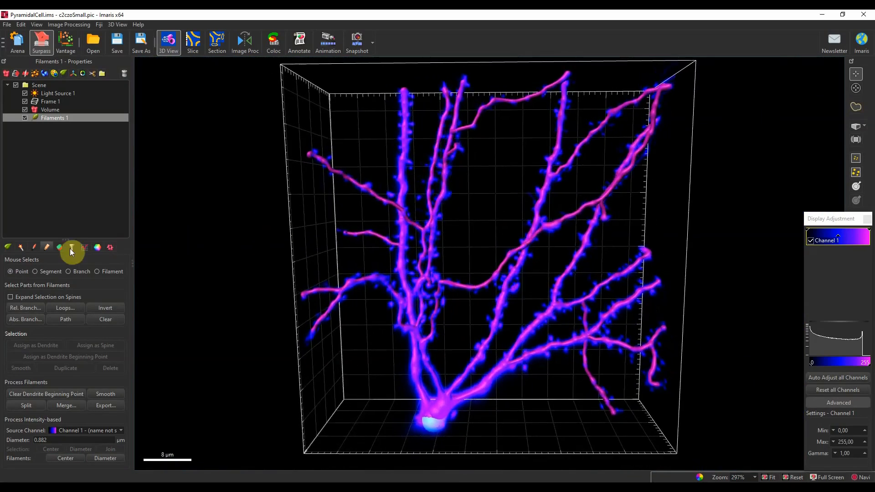
click(20, 247)
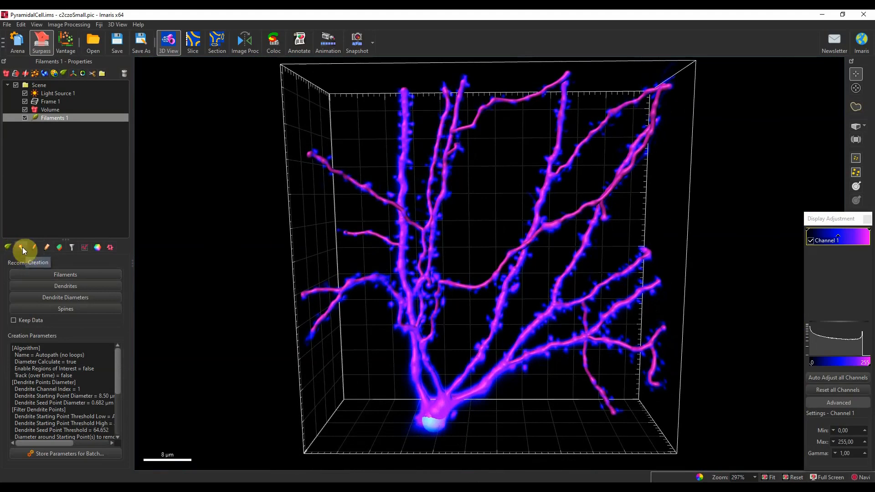
scroll(41, 347, down, 4)
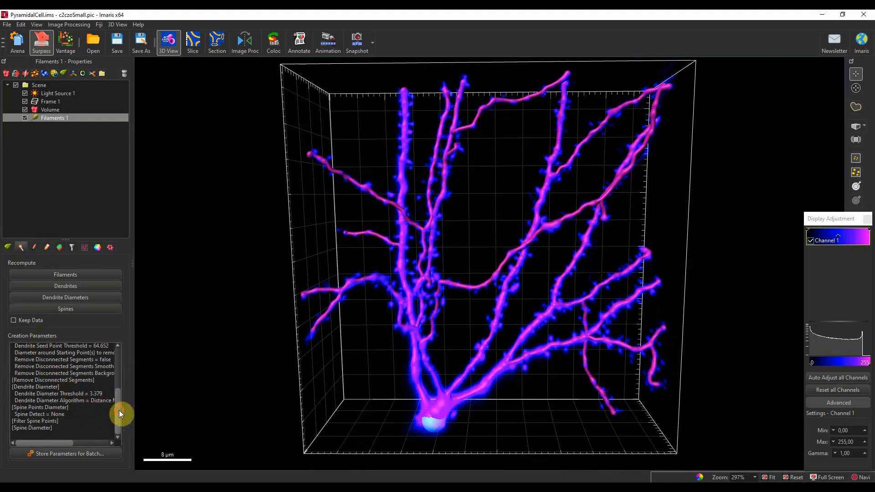
drag(119, 410, 116, 391)
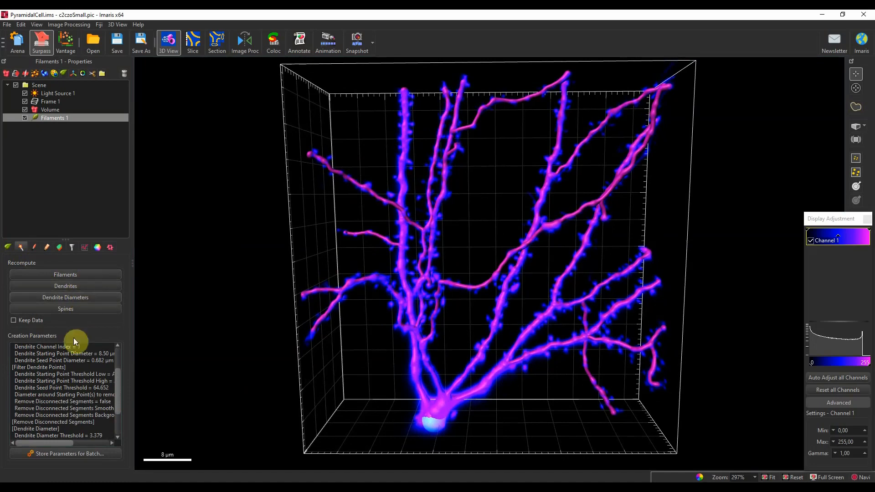
scroll(94, 378, up, 2)
Step: Reopen the filament's creation at the spine stage to recompute the spines on the corrected dendrites
drag(445, 283, 460, 243)
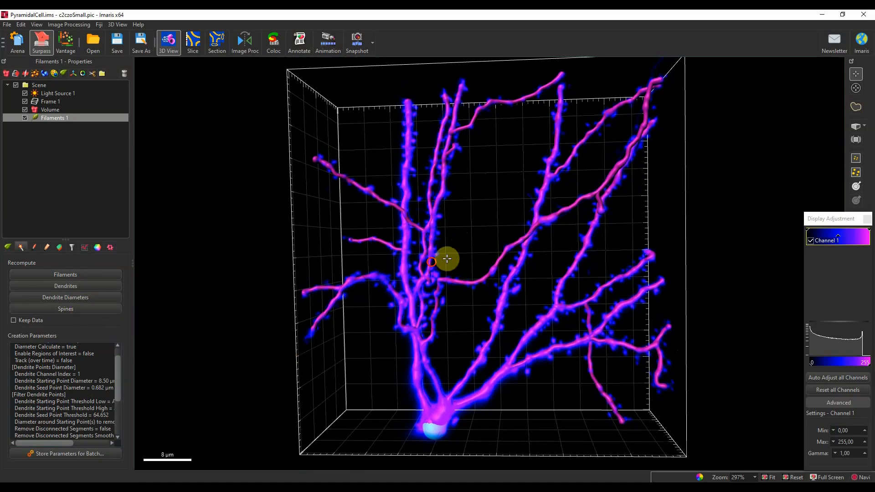
drag(445, 255, 457, 250)
click(84, 309)
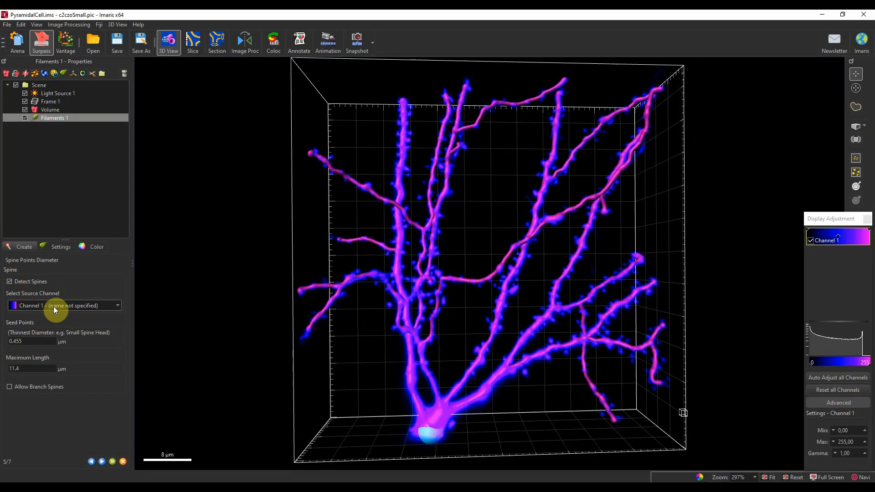
drag(456, 307, 426, 308)
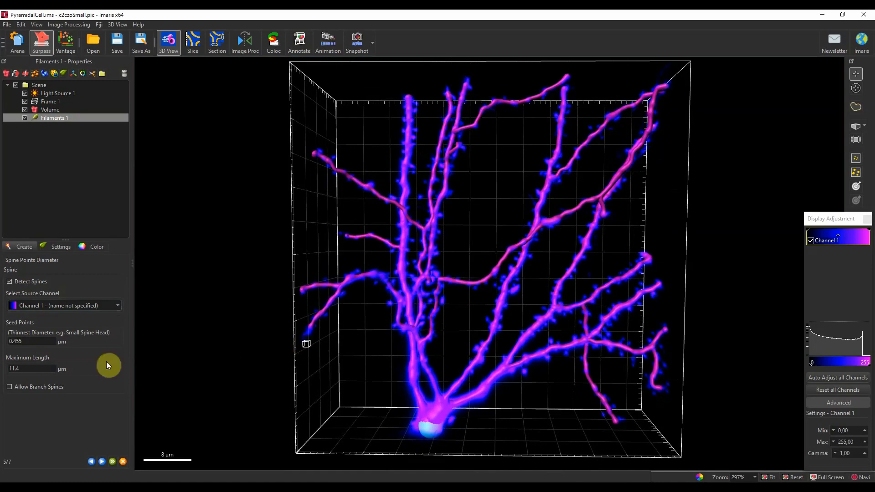
Step: Measure the diameter of small spine heads with line measurements in the slice view and return to the 3D view
scroll(457, 297, down, 1)
scroll(457, 297, up, 3)
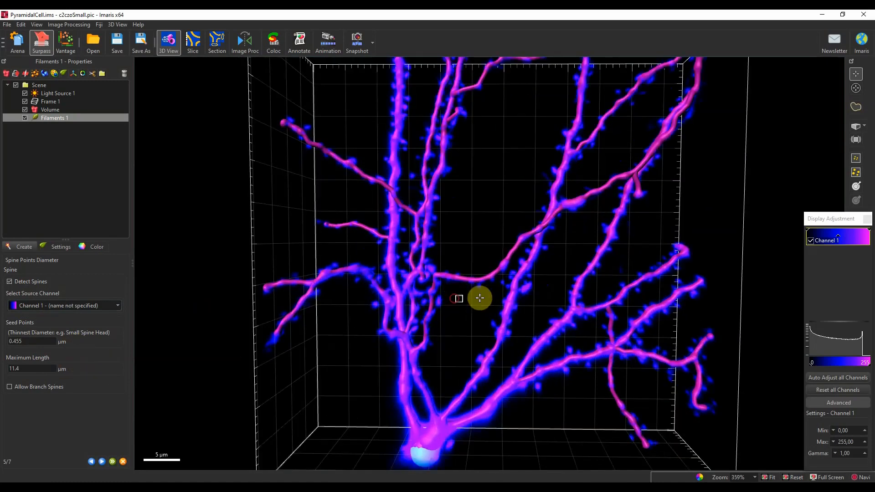
drag(480, 298, 498, 299)
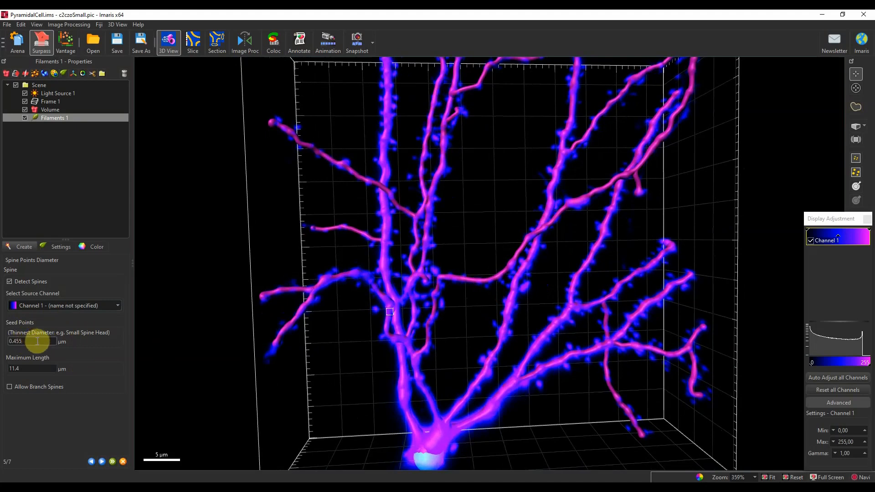
click(193, 45)
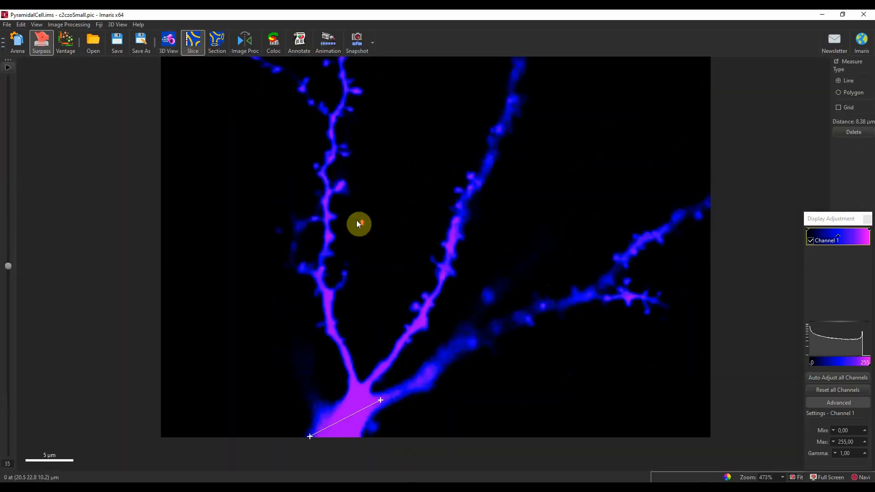
scroll(358, 223, up, 5)
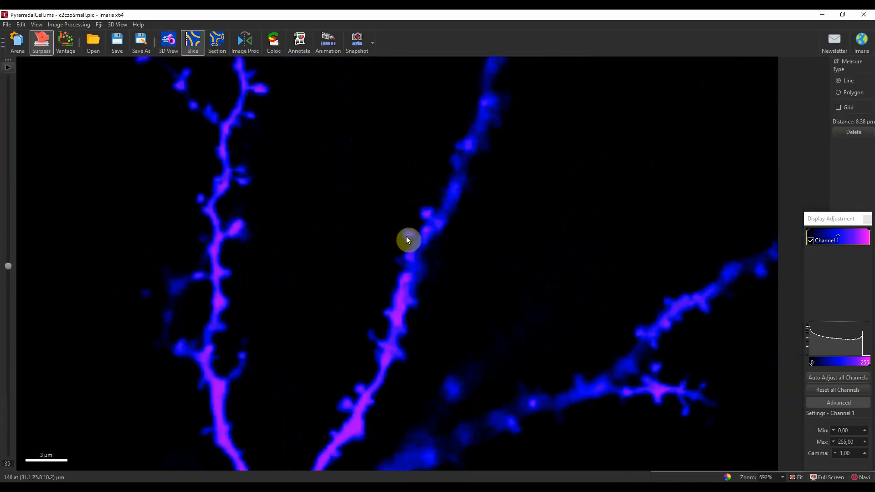
click(409, 232)
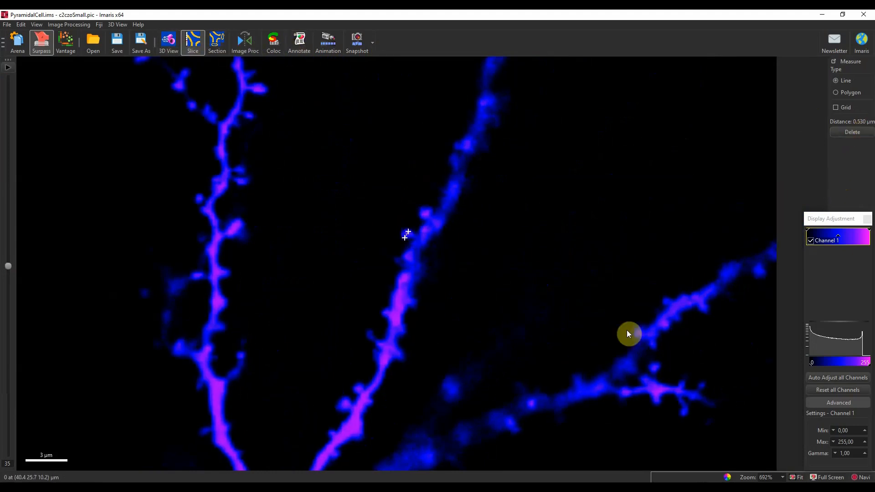
click(650, 367)
click(658, 367)
click(170, 48)
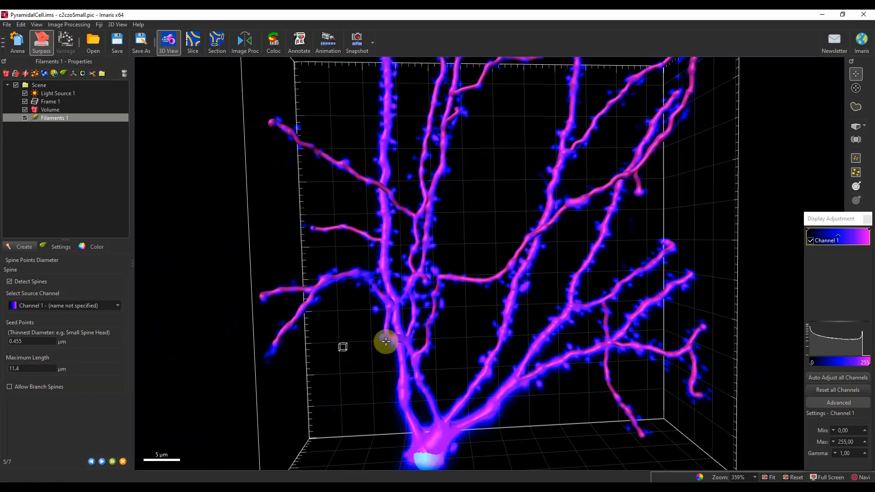
Step: Set the maximum spine length to 3 µm
drag(479, 332, 454, 322)
scroll(491, 323, up, 4)
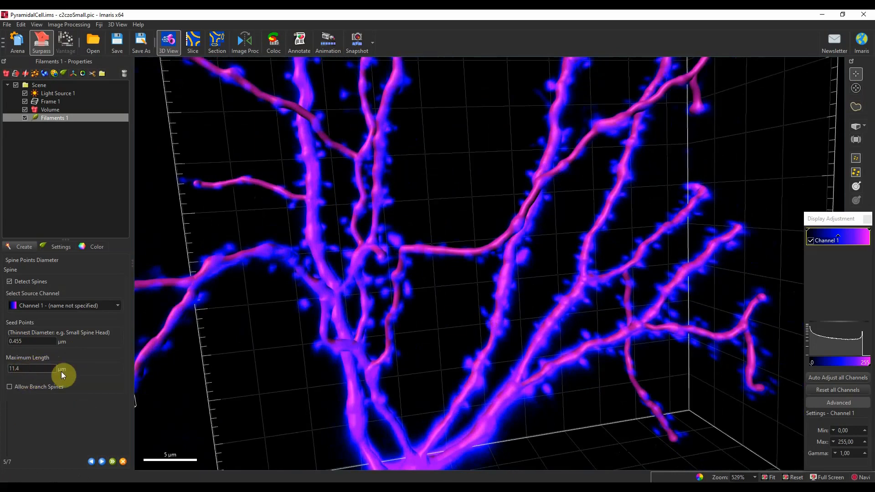
drag(388, 338, 384, 339)
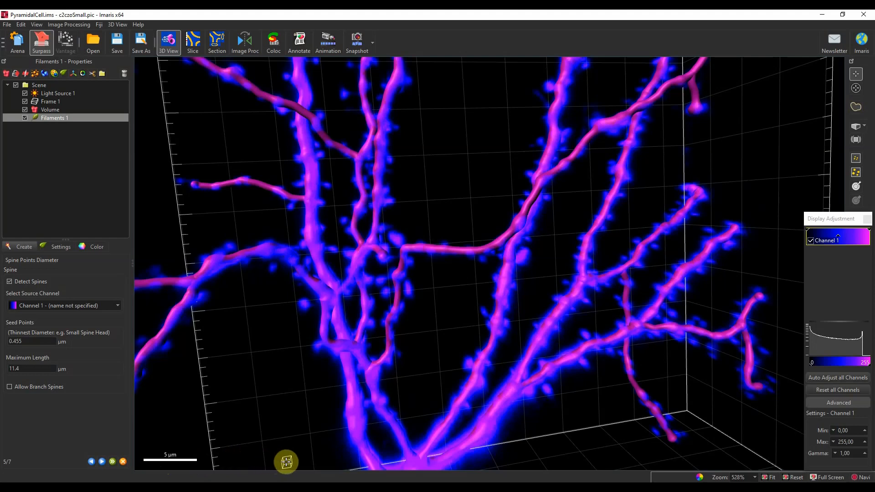
drag(37, 371, 2, 372)
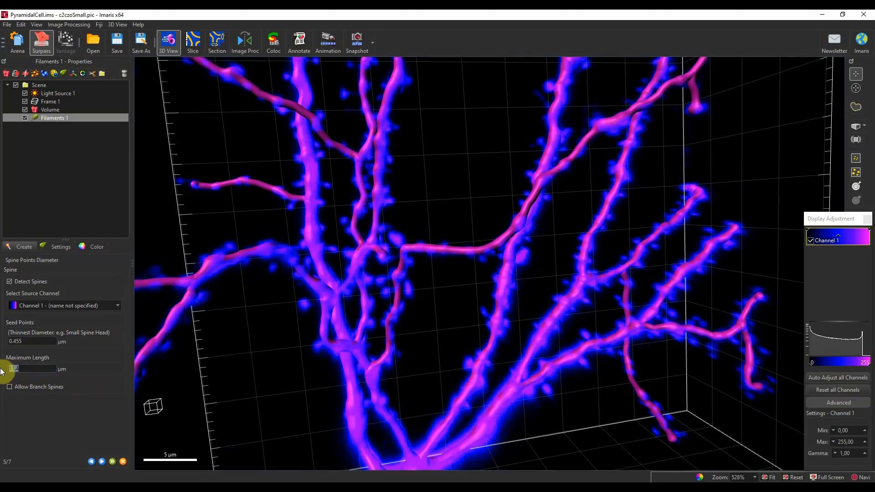
text(3)
key(Return)
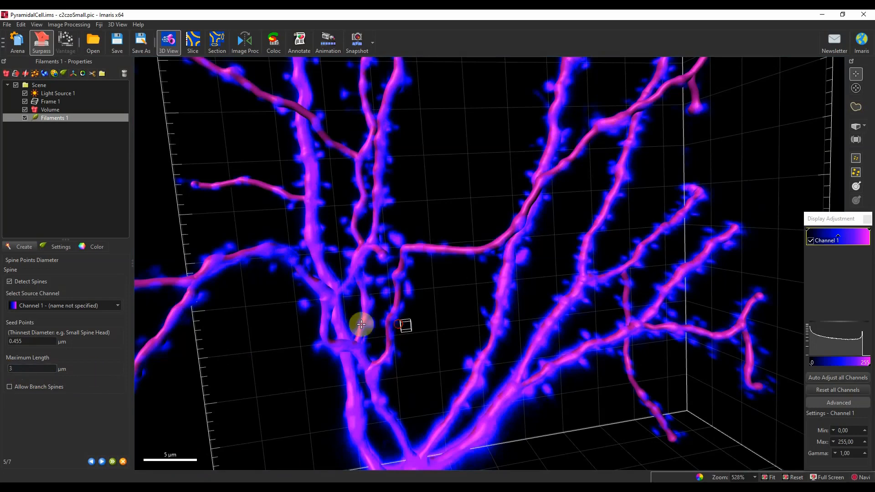
Step: Compute the spine seed points on the dendrites without allowing branch spines
drag(357, 324, 326, 328)
scroll(370, 310, down, 3)
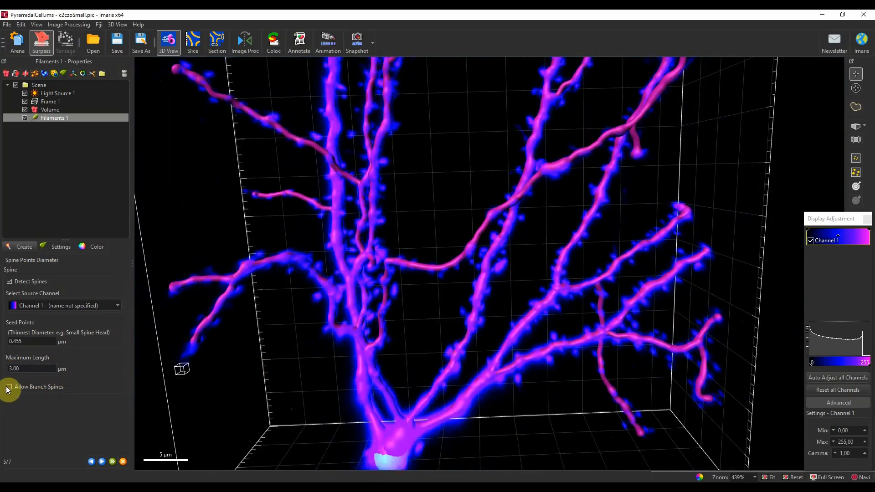
drag(387, 272, 398, 246)
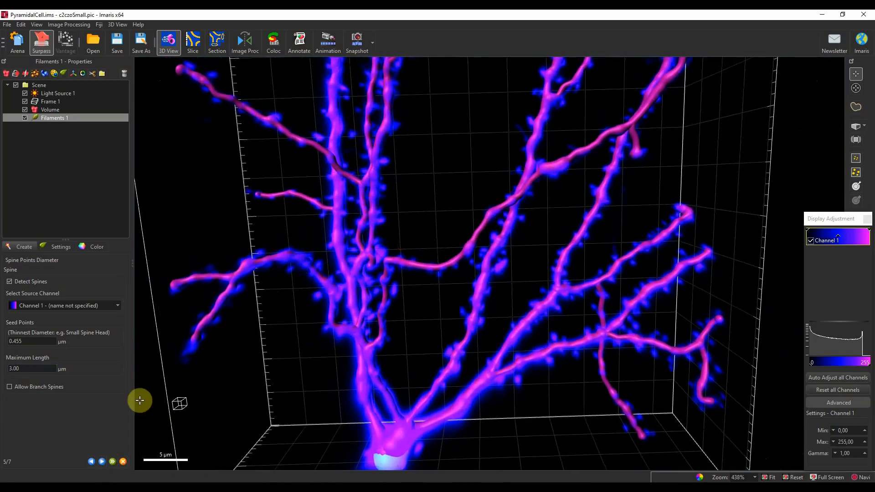
click(102, 461)
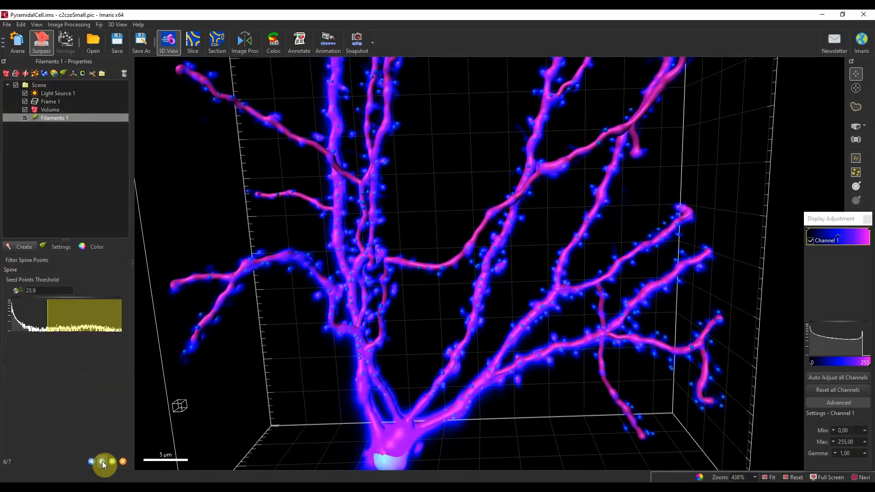
Step: Raise the spine seed points threshold to 42.3, check the remaining points along the dendrites, and continue to the spine diameter stage
drag(371, 322, 363, 293)
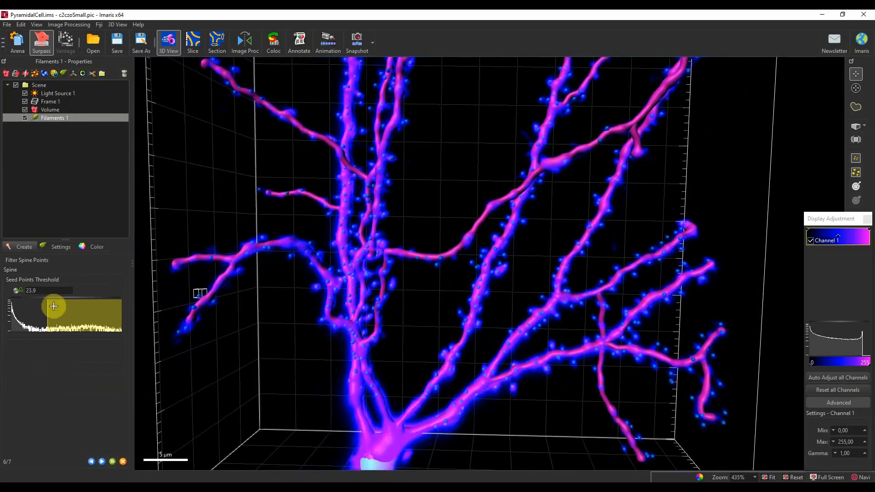
drag(47, 310, 76, 320)
drag(389, 284, 462, 260)
scroll(463, 260, up, 3)
scroll(430, 259, up, 2)
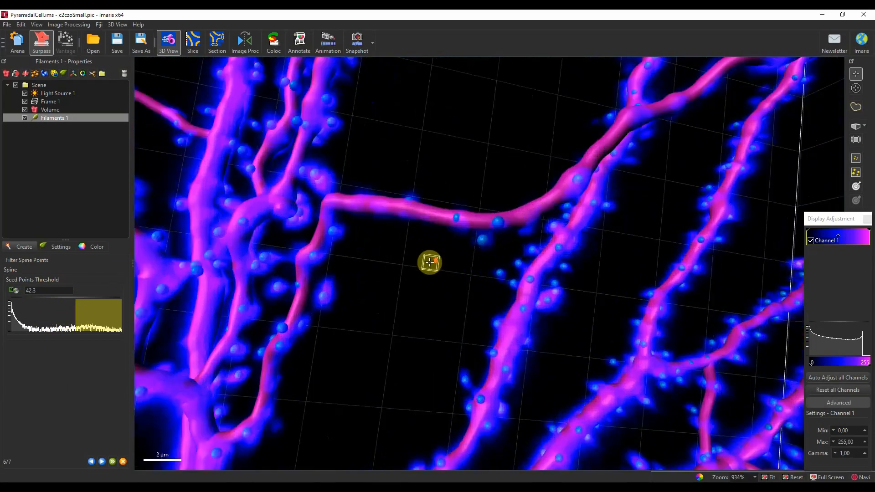
scroll(434, 270, up, 2)
scroll(434, 269, down, 2)
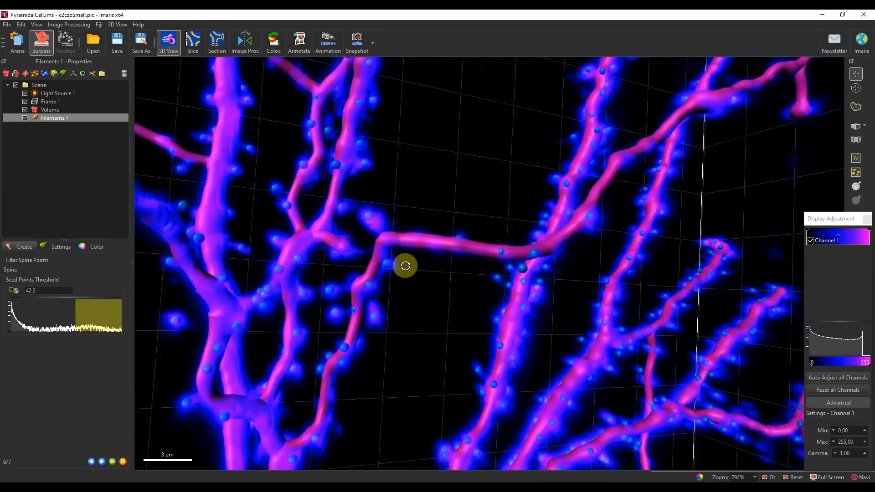
scroll(405, 266, down, 2)
drag(406, 265, 314, 267)
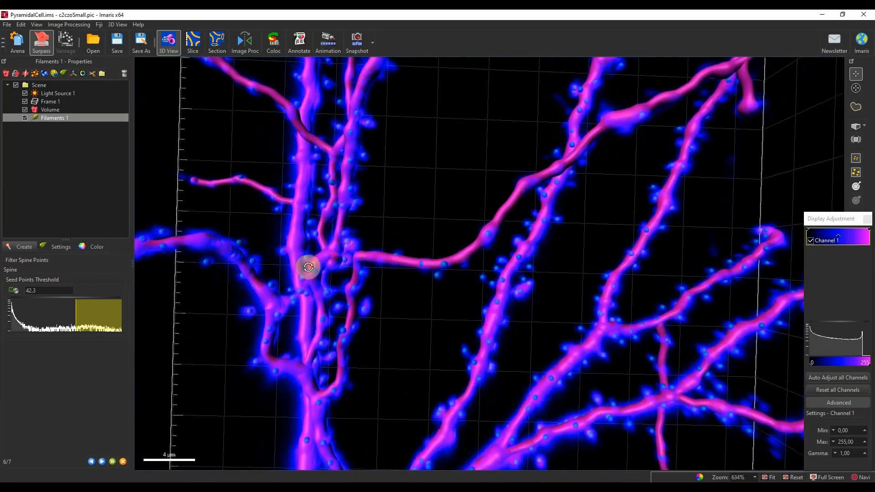
scroll(387, 278, down, 2)
drag(428, 295, 405, 292)
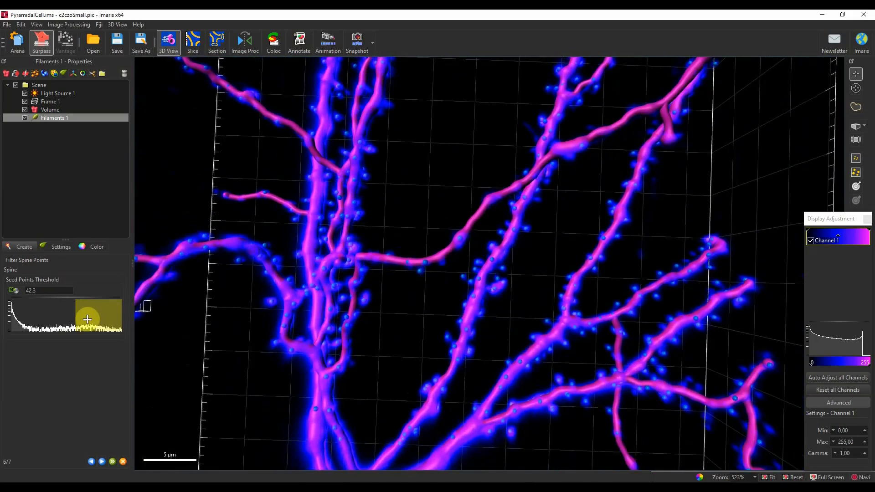
click(102, 462)
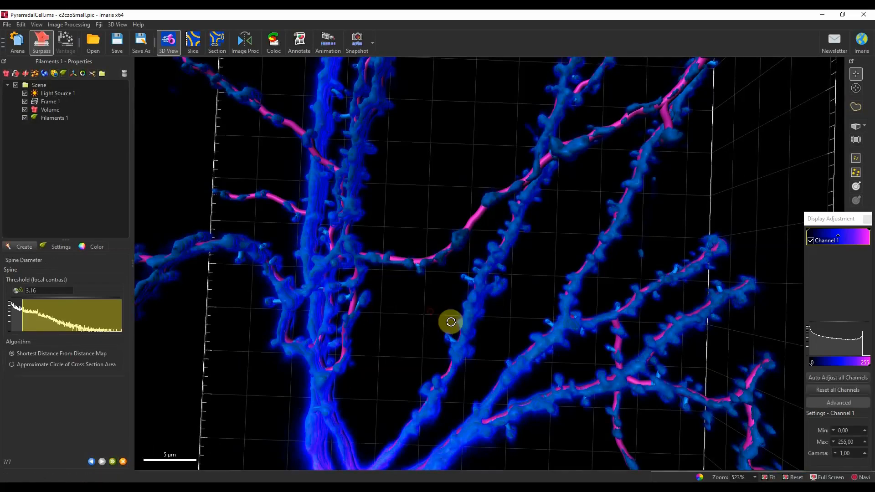
Step: Set the local contrast threshold for the spine diameter to 2.82 and finish creating the filament
drag(449, 320, 410, 311)
scroll(410, 311, down, 3)
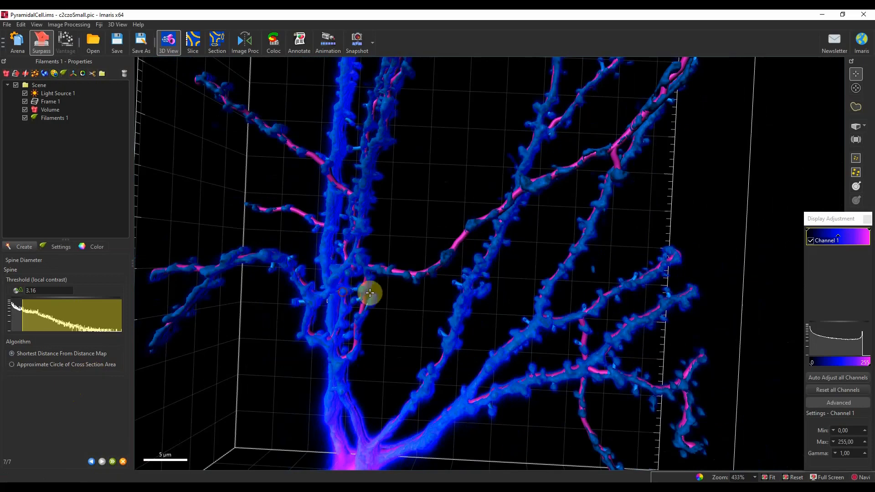
drag(365, 293, 392, 301)
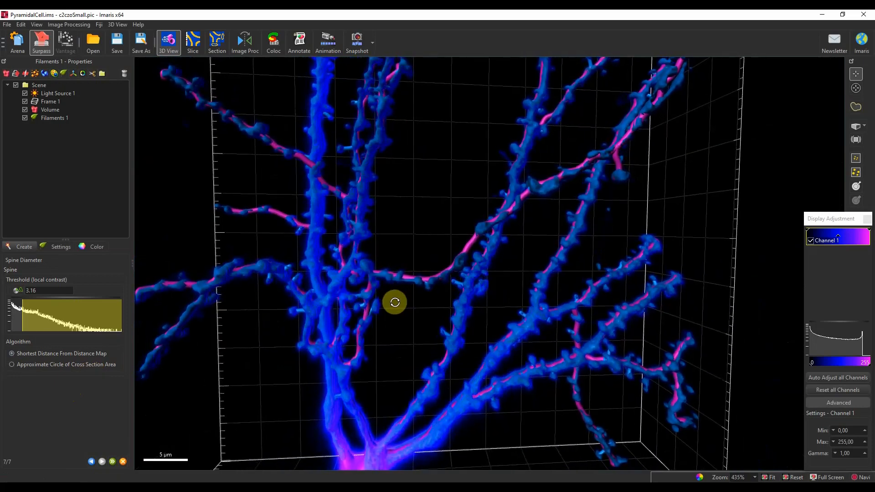
mouse_move(22, 312)
mouse_down()
mouse_move(31, 311)
mouse_move(24, 313)
mouse_up()
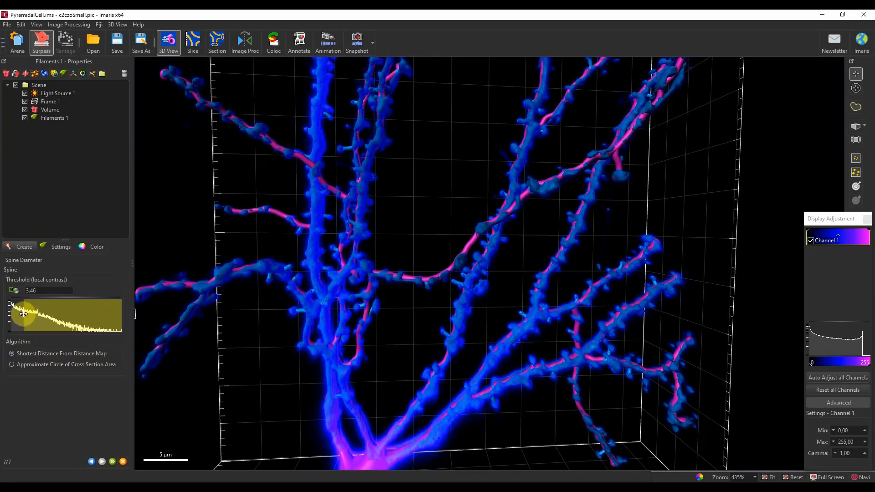
drag(24, 313, 21, 316)
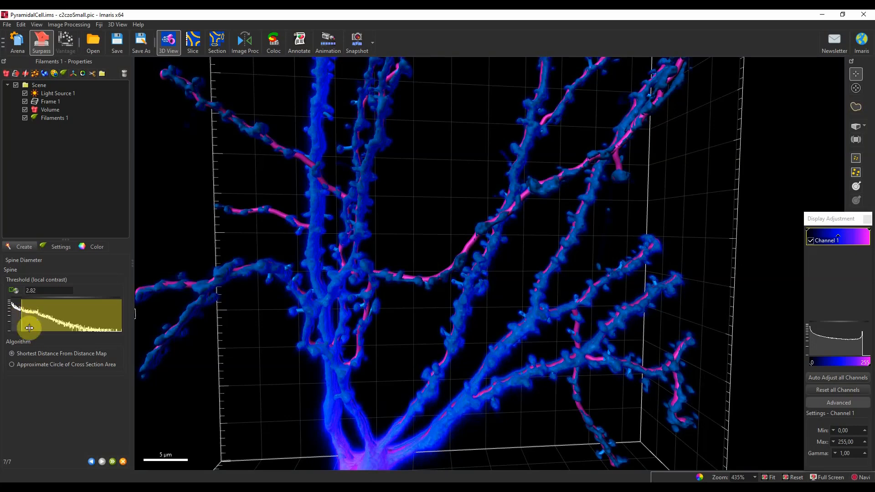
click(113, 462)
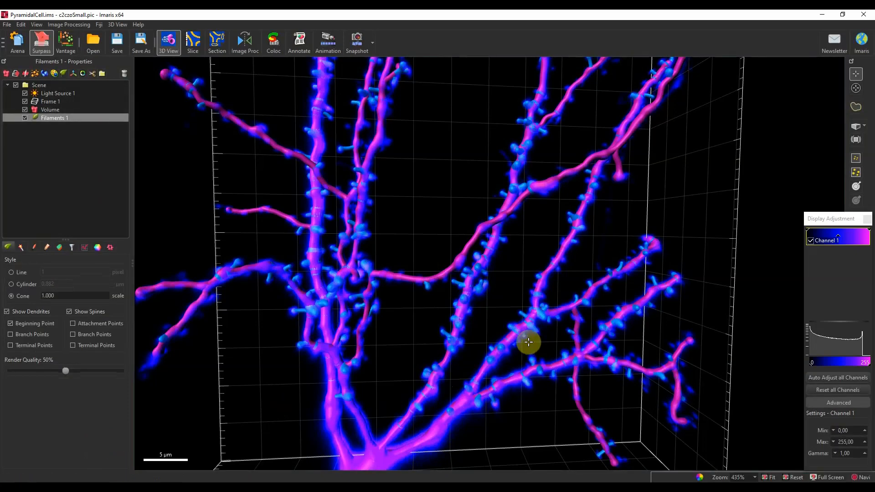
Step: Reset the view and hide Channel 1 to display the traced dendrites and spines alone
click(788, 481)
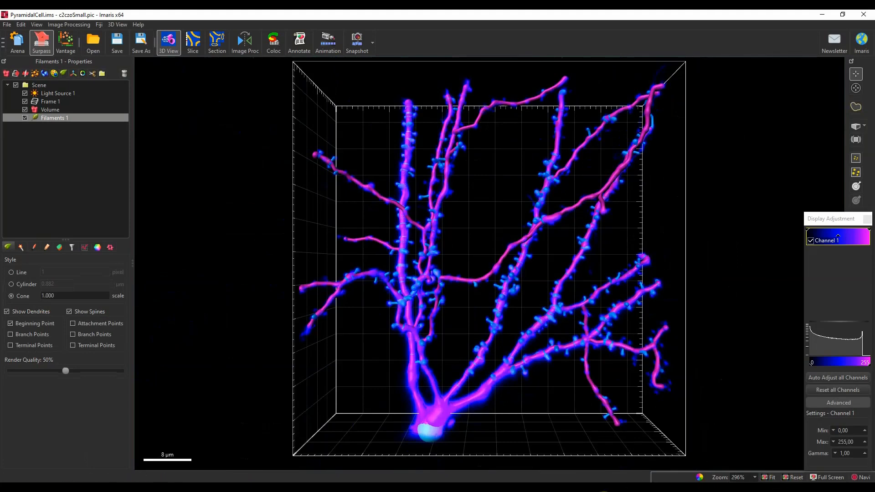
click(811, 240)
click(811, 241)
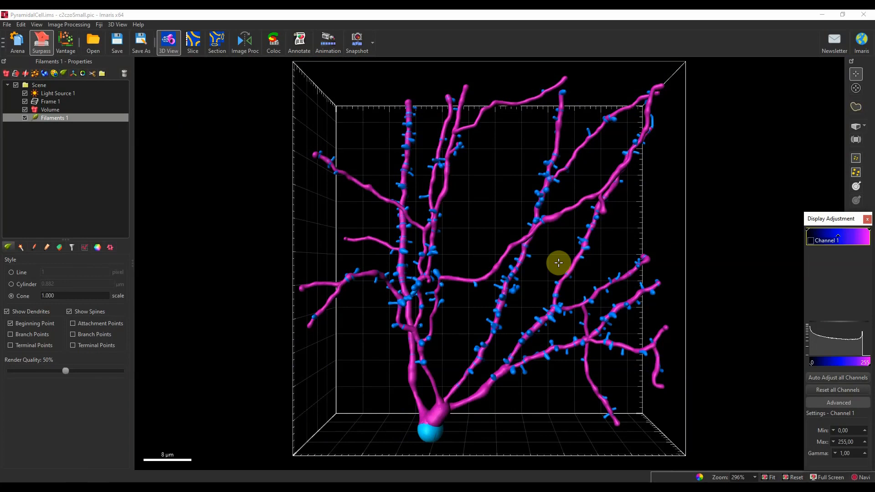
Step: Compare the cylinder and line display styles on the filament and return it to the cone style
click(11, 283)
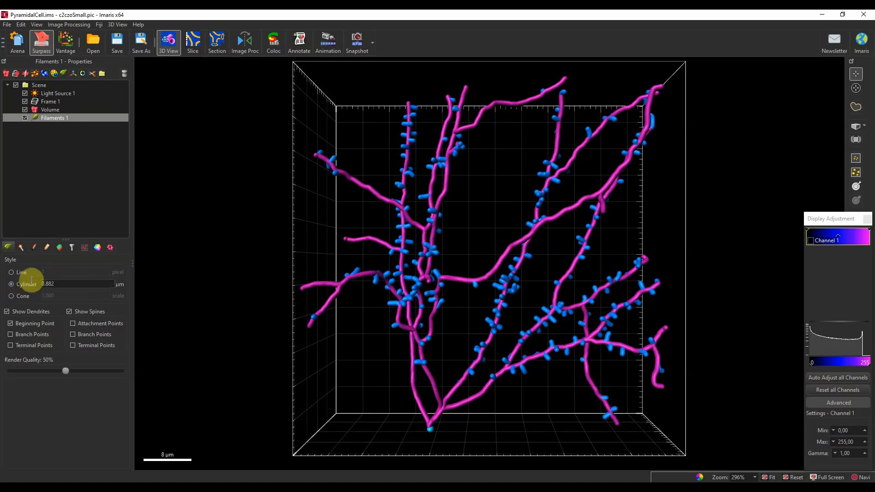
click(13, 274)
drag(392, 275, 502, 277)
scroll(502, 277, up, 5)
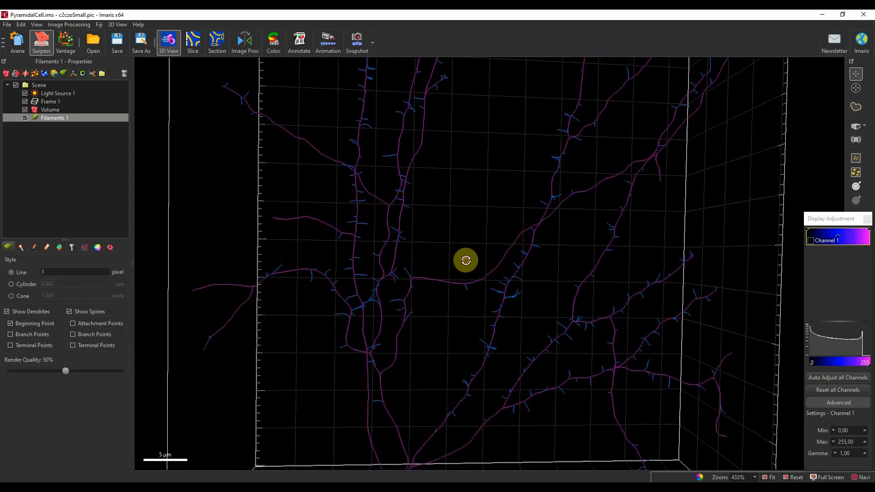
scroll(465, 258, down, 5)
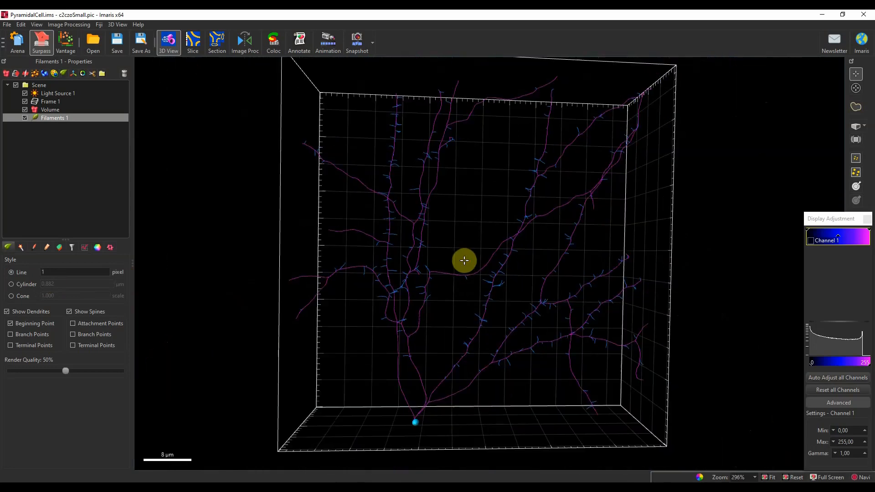
click(11, 296)
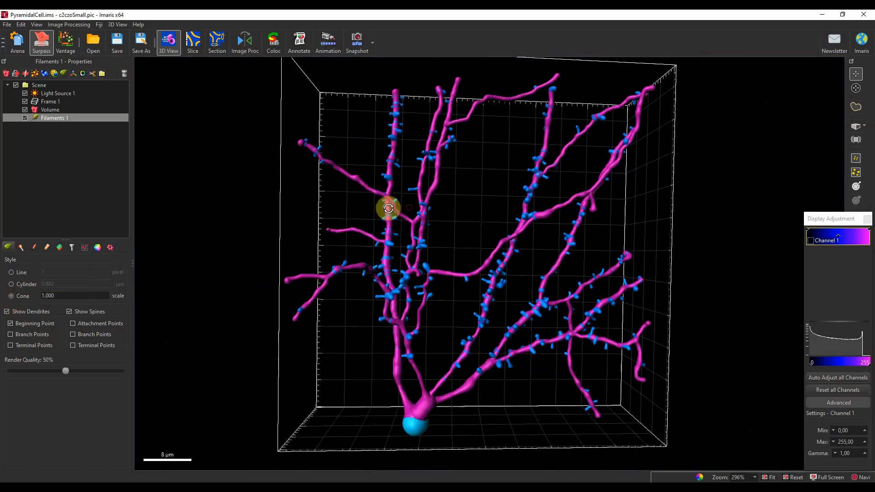
drag(389, 205, 380, 211)
drag(456, 269, 469, 283)
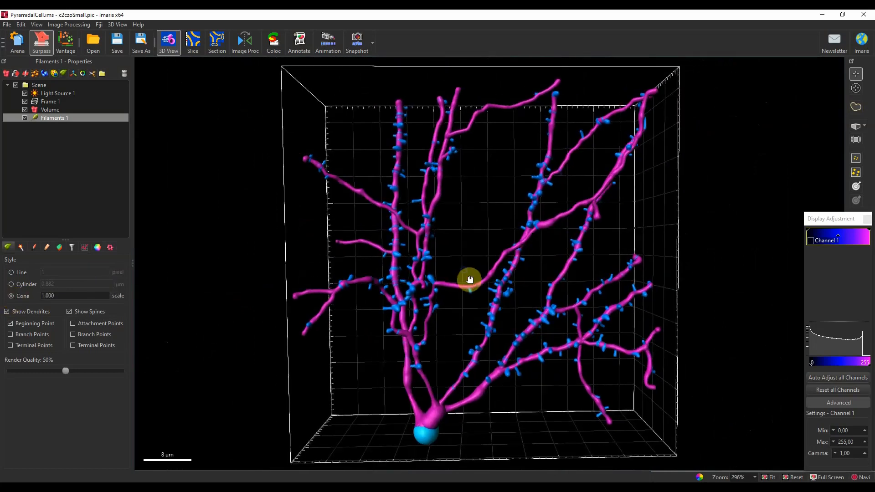
Step: Toggle the spines off and on, and show the dendrite branch and terminal points before hiding them again
click(69, 312)
click(70, 312)
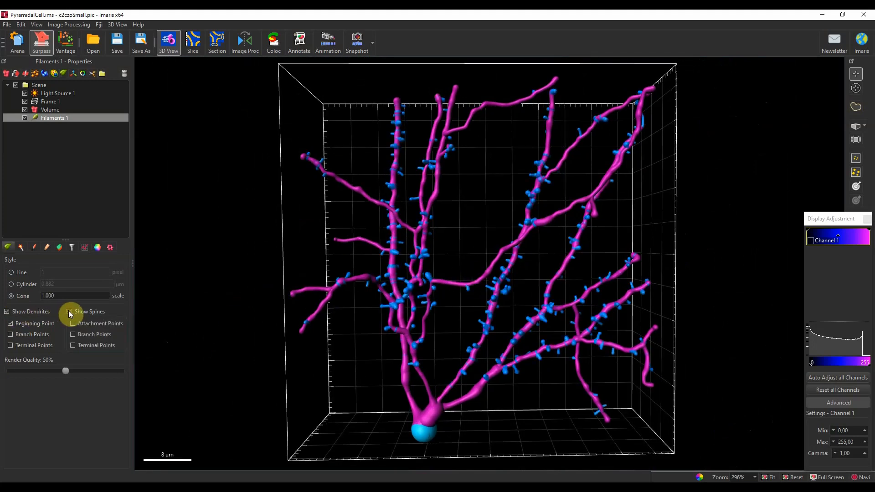
click(11, 335)
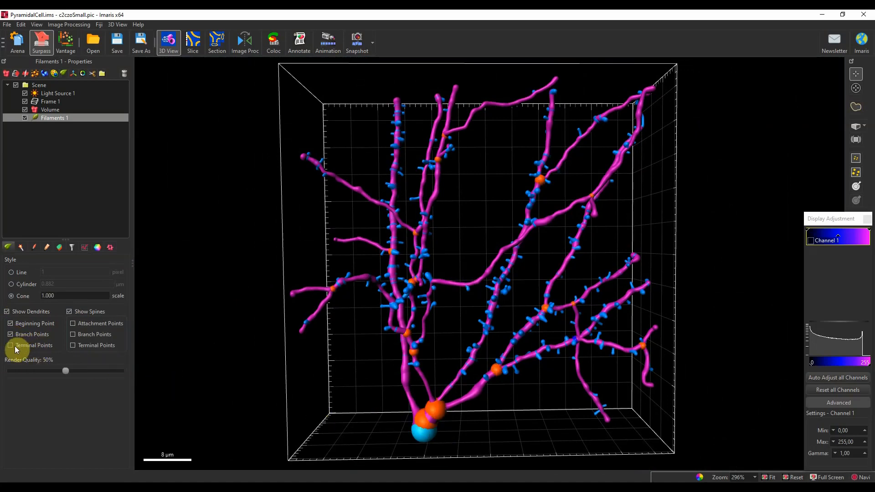
click(11, 345)
drag(488, 265, 533, 283)
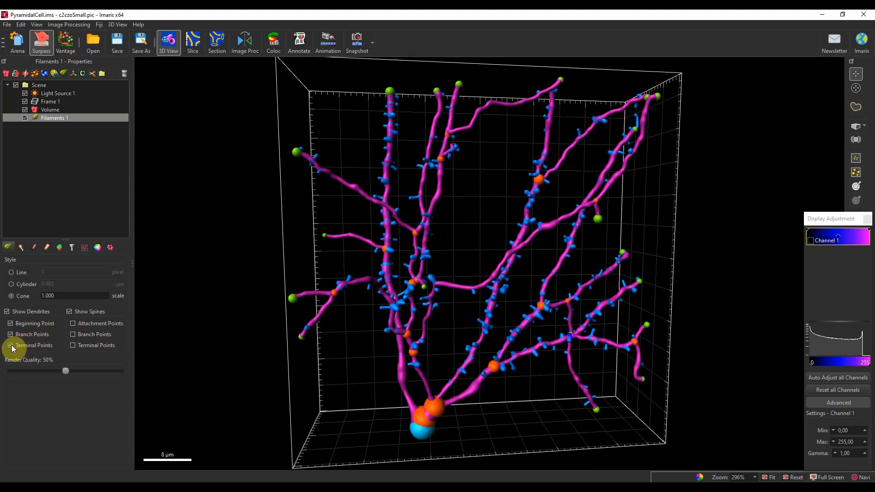
click(11, 345)
click(11, 334)
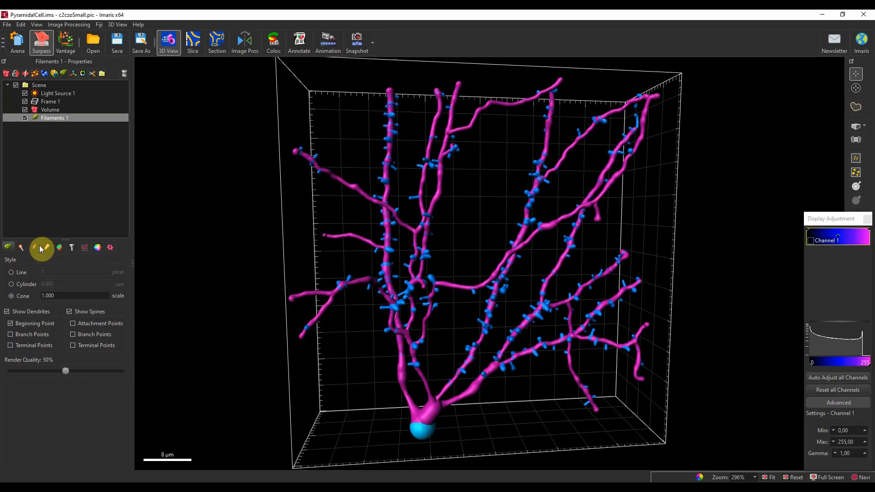
Step: Add a filter that selects dendrites by Dendrite Area above the automatic threshold, and browse the other available filter types
click(72, 247)
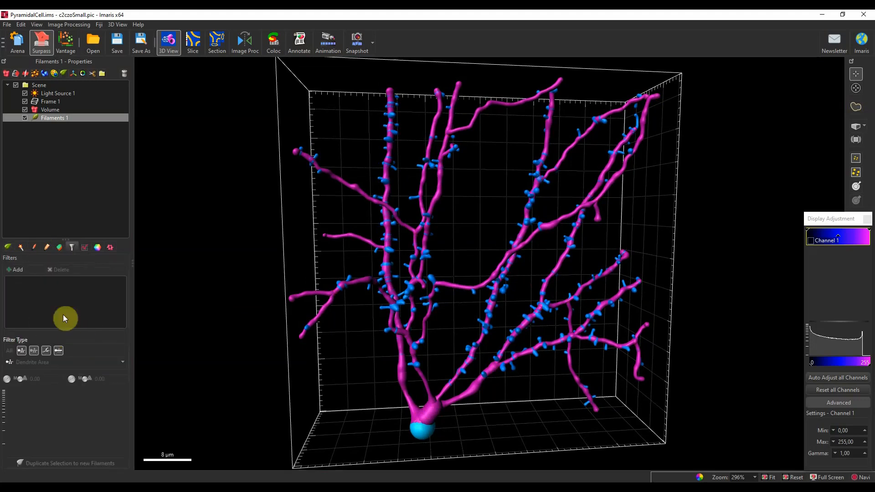
click(23, 270)
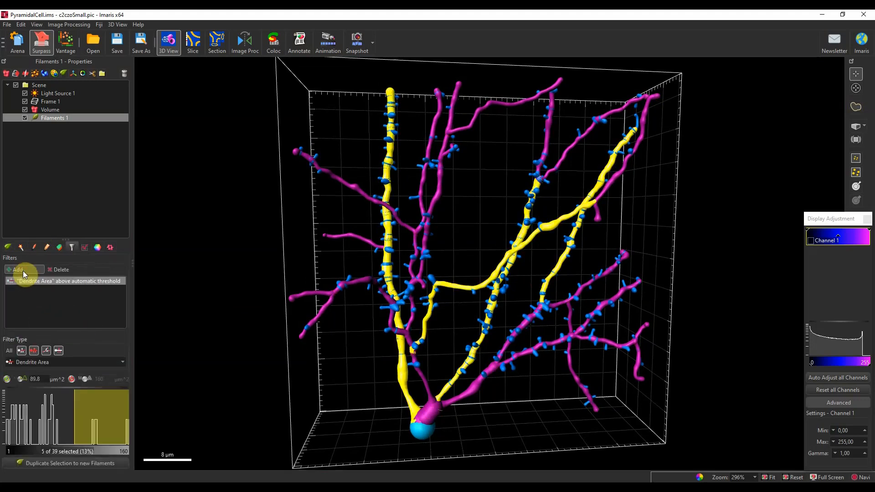
click(46, 362)
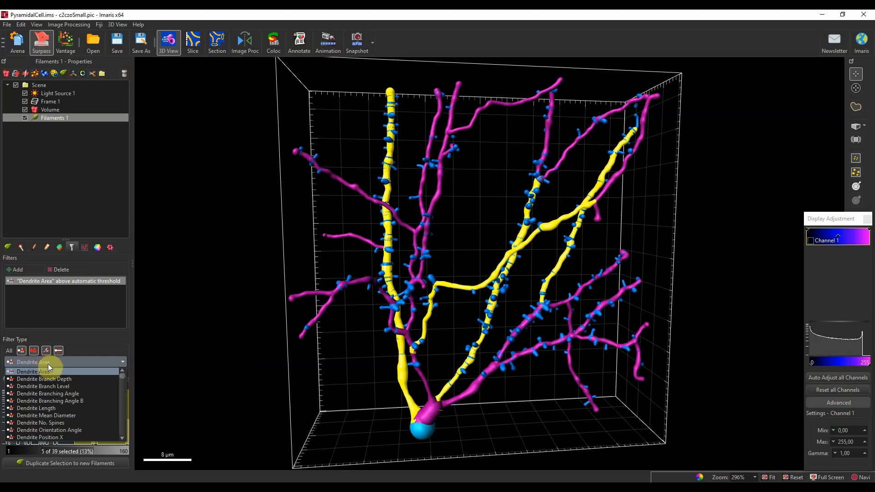
scroll(86, 388, down, 6)
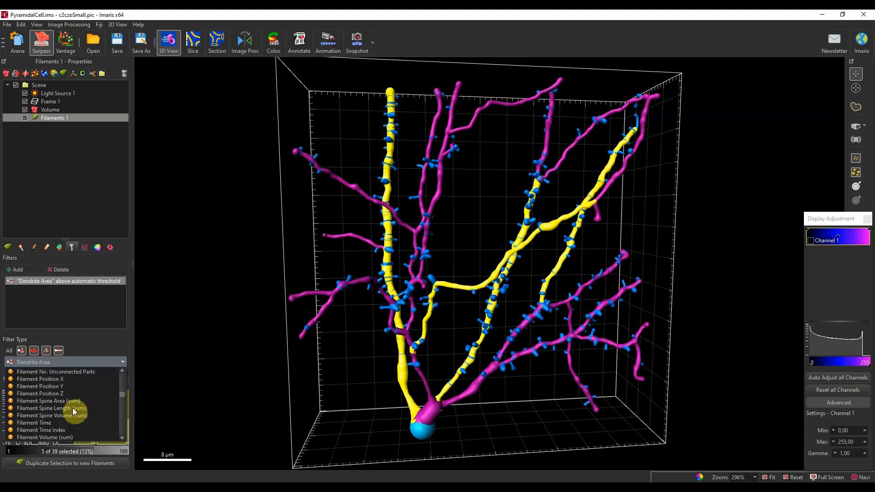
scroll(72, 409, up, 5)
click(90, 362)
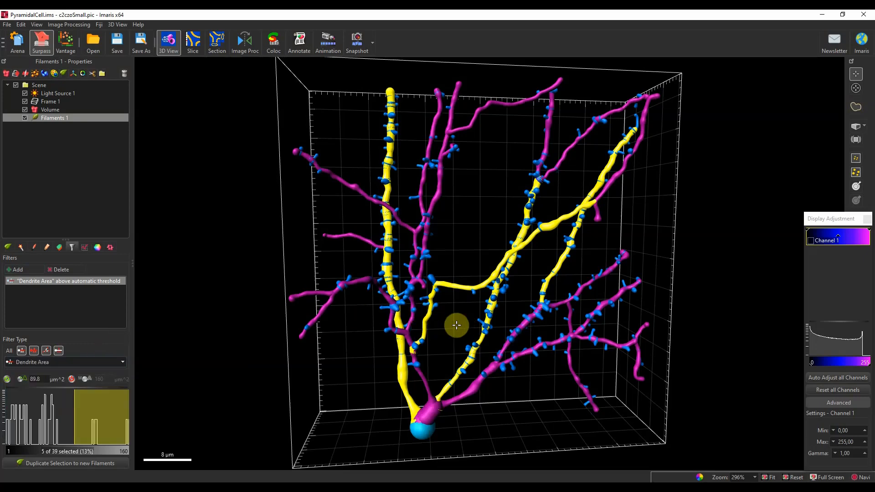
mouse_move(454, 326)
mouse_down()
mouse_move(406, 296)
mouse_move(411, 309)
mouse_move(453, 313)
mouse_up()
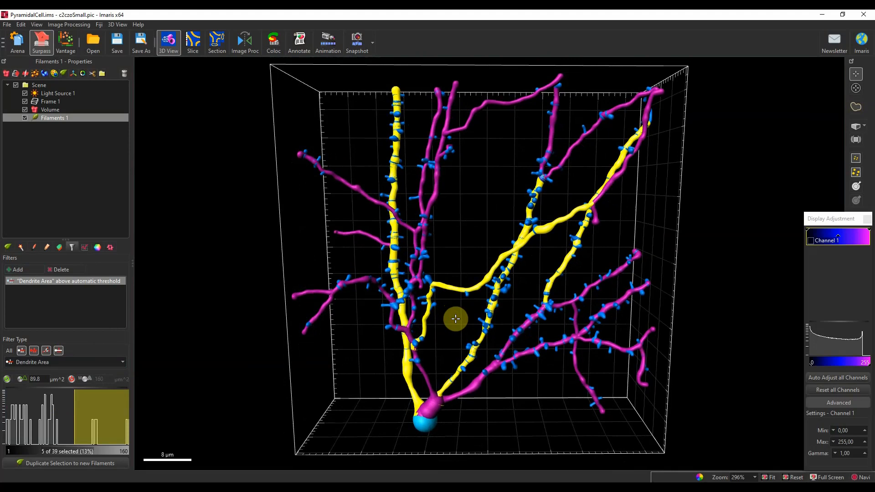
Step: Examine the filament's detailed statistics, listing the specific Dendrite Area values of the individual dendrites
click(84, 247)
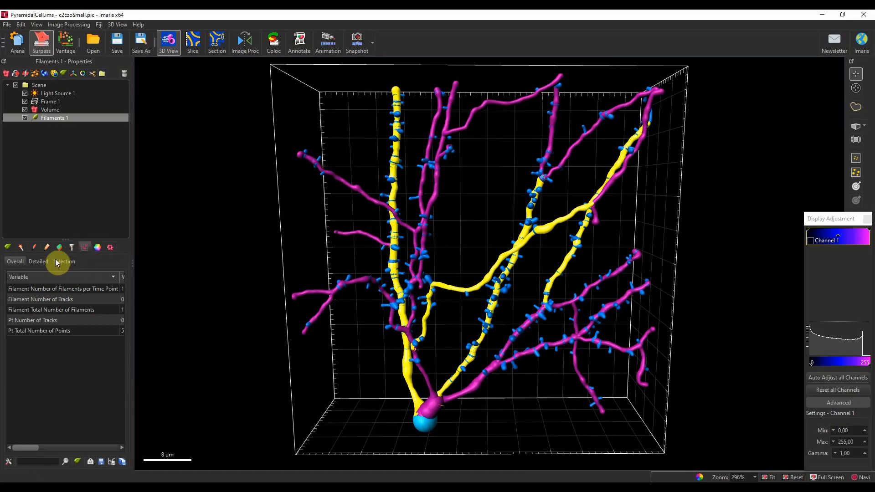
click(39, 261)
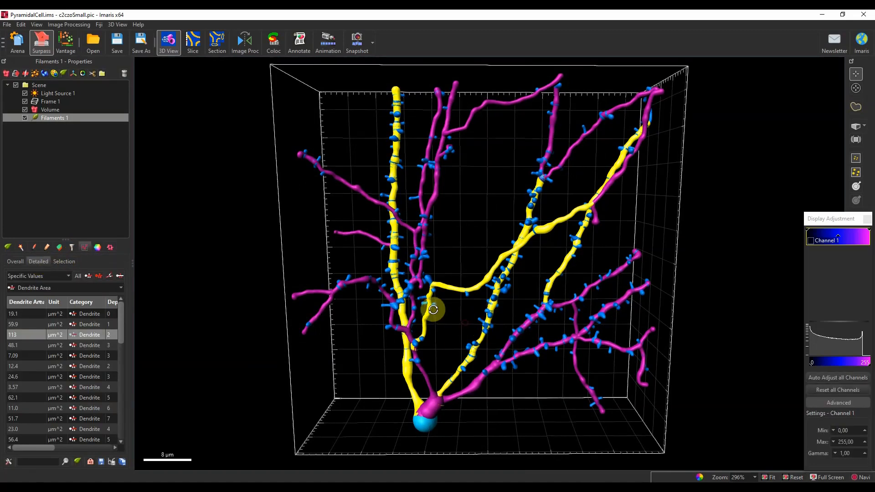
drag(434, 307, 437, 306)
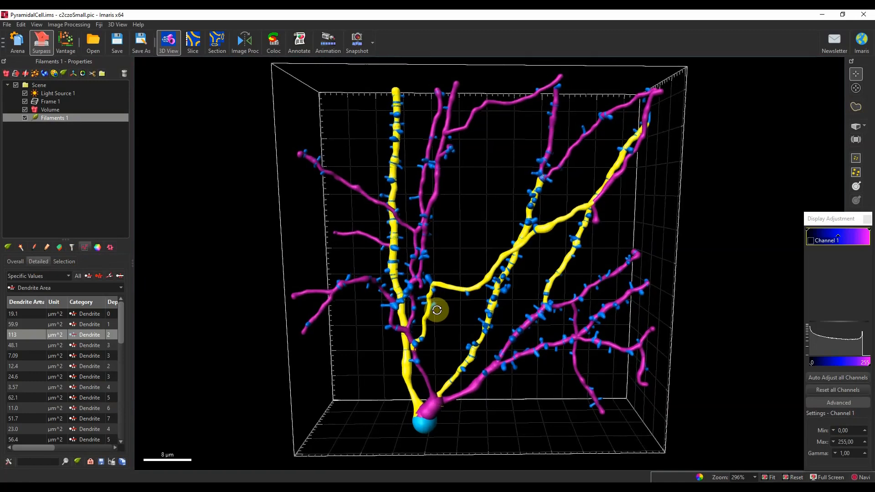
click(61, 277)
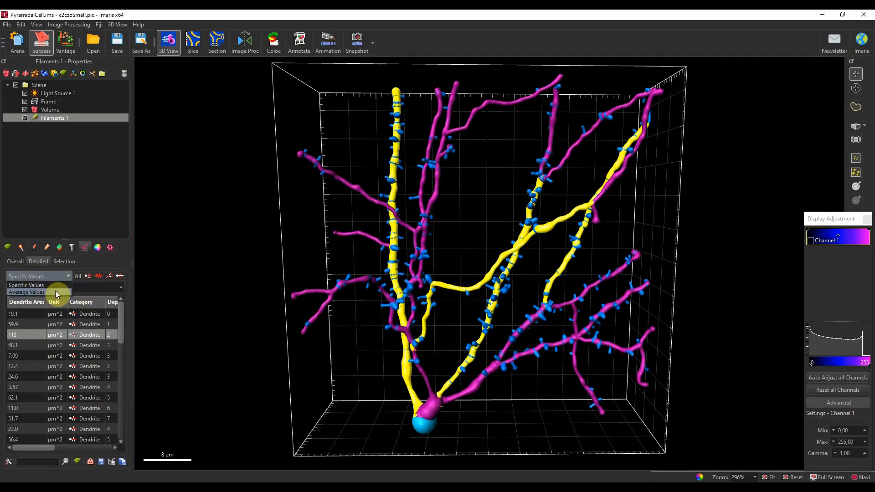
click(52, 286)
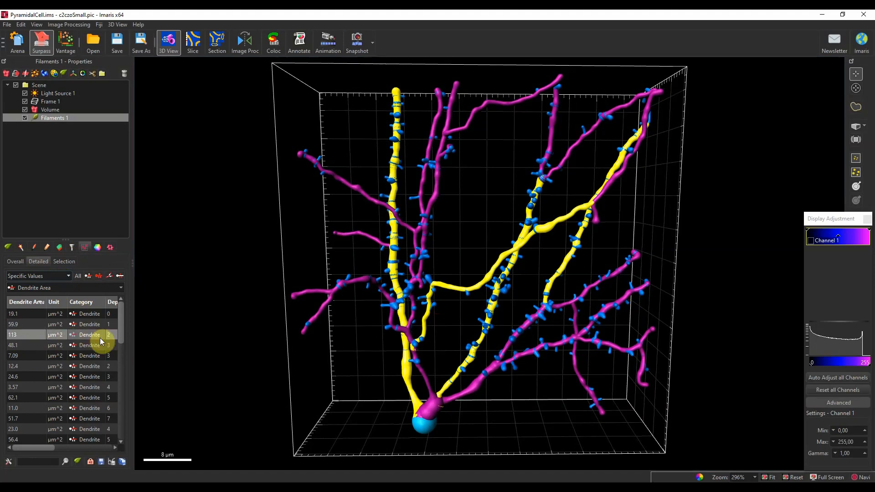
scroll(100, 338, down, 4)
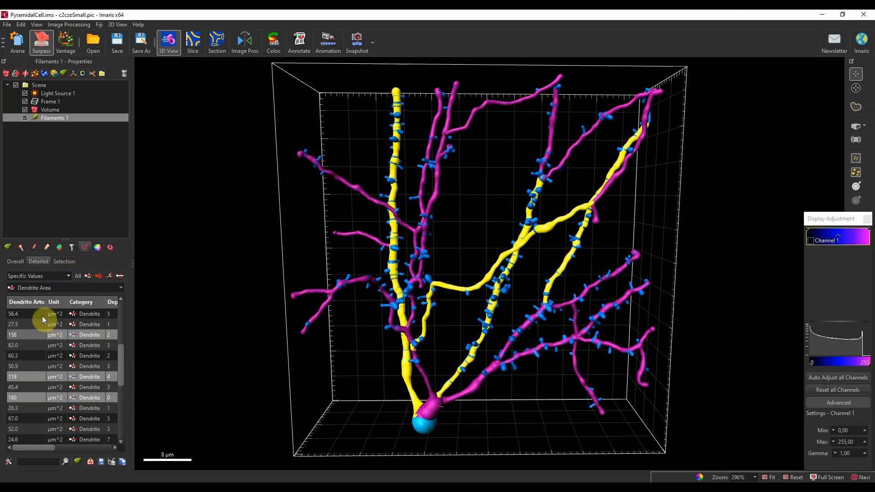
Step: View the detailed statistics for Dendrite Branch Depth and Dendrite Length, and clear the dendrite selection
click(48, 288)
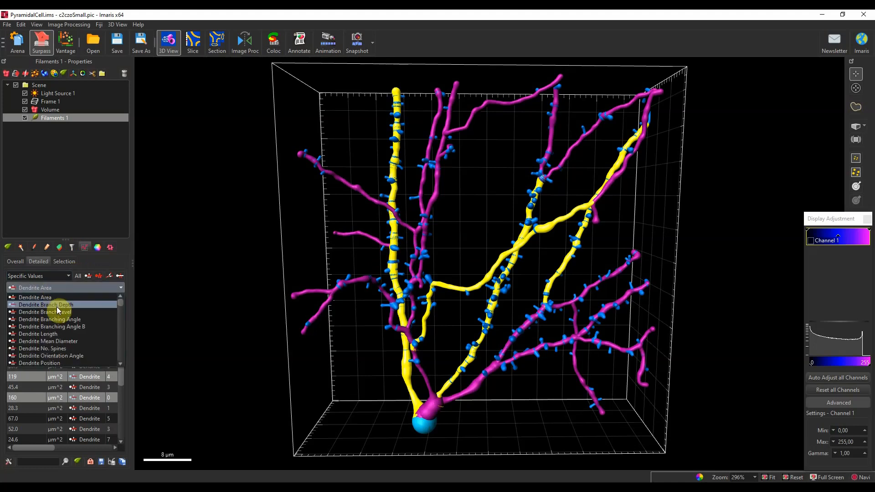
click(56, 304)
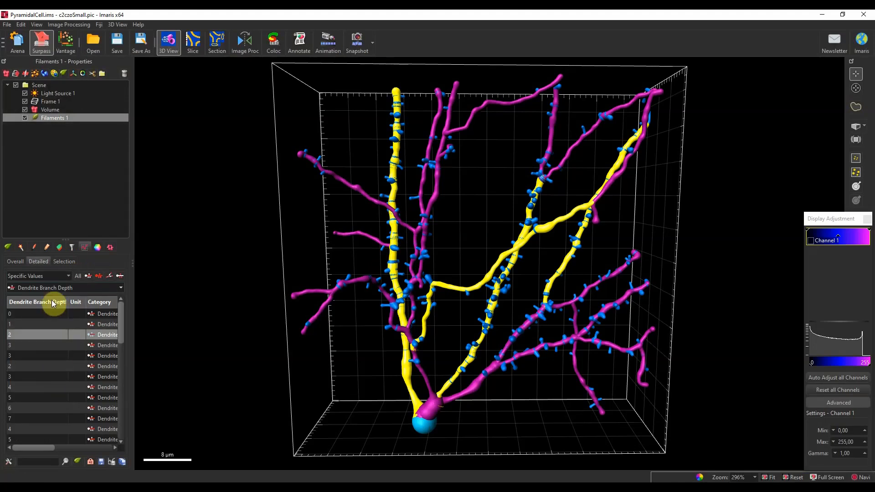
click(53, 289)
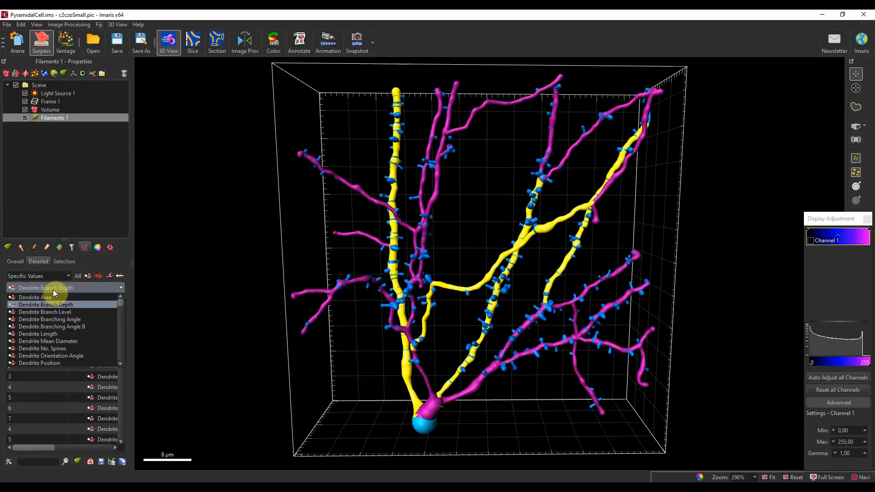
click(50, 333)
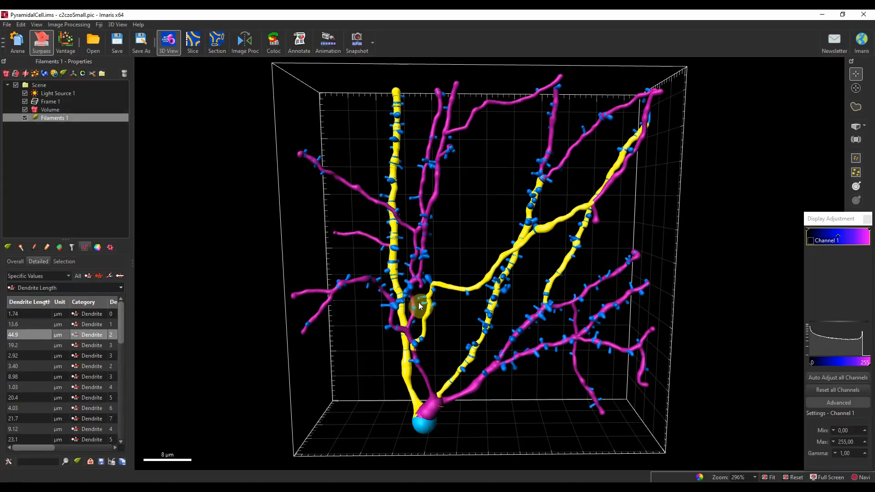
click(519, 332)
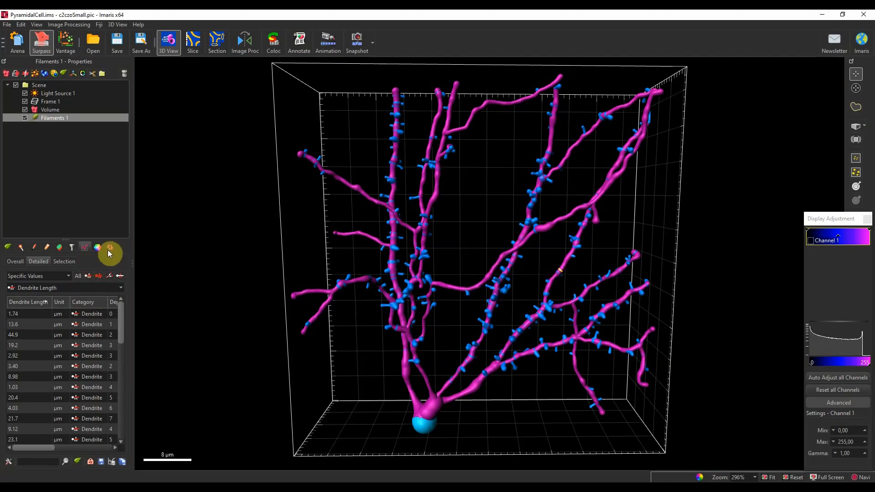
Step: Color-code the dendrites by the Dendrite Area statistic and look through the object types that can be colored
click(96, 247)
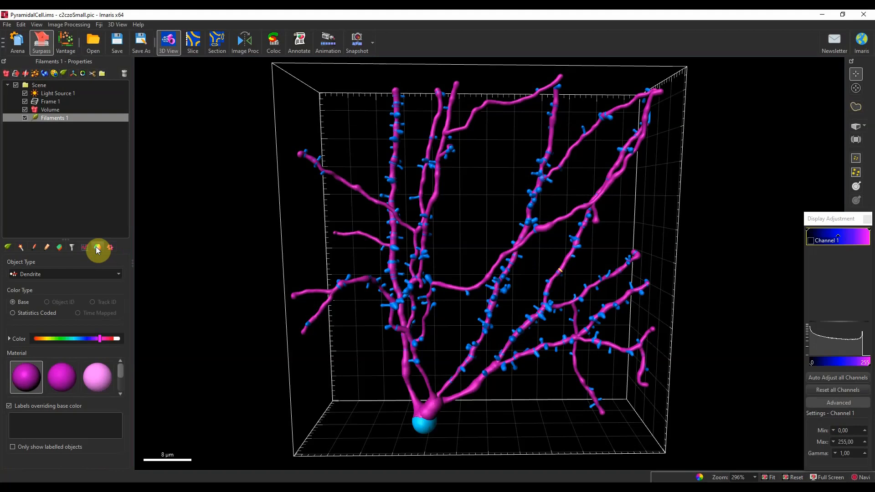
click(40, 313)
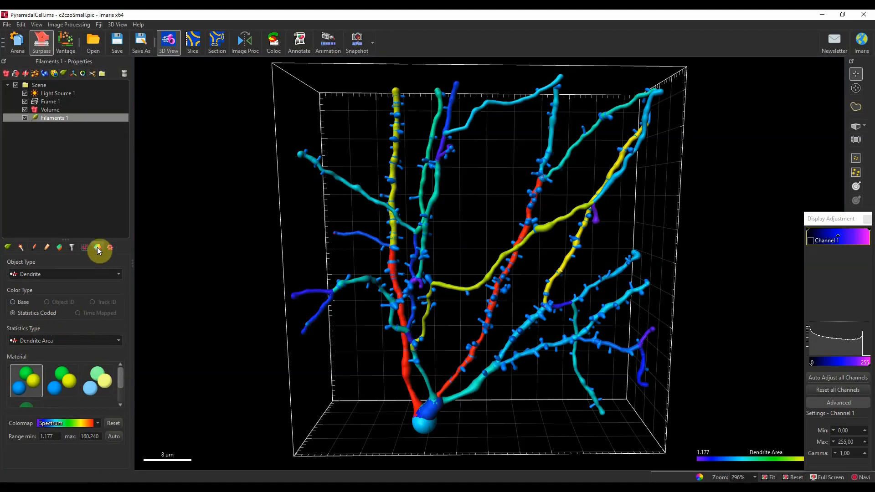
click(45, 275)
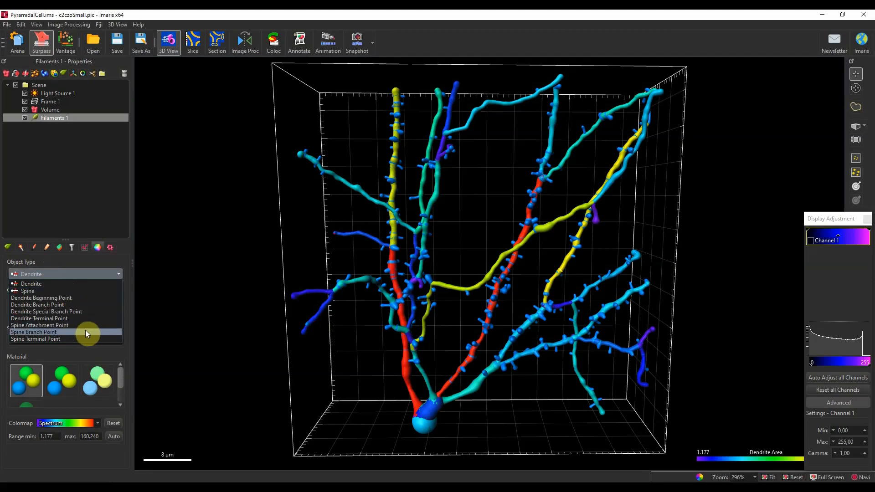
click(106, 259)
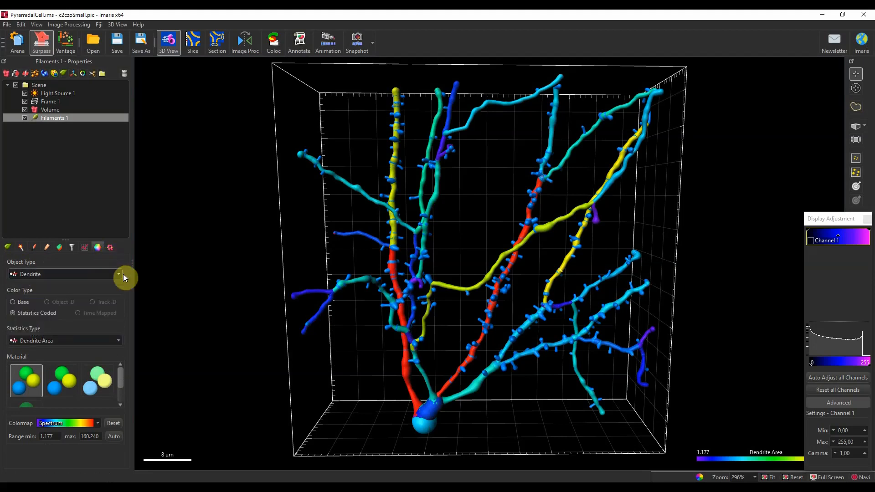
Step: Color-code the dendrites by Dendrite Branch Depth and by Dendrite Length, moving the Display Adjustment window off the color legend
click(51, 340)
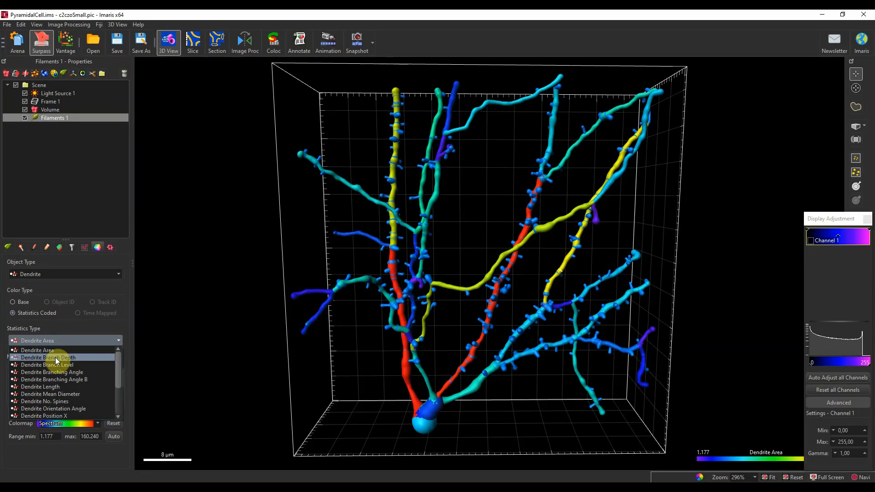
click(55, 357)
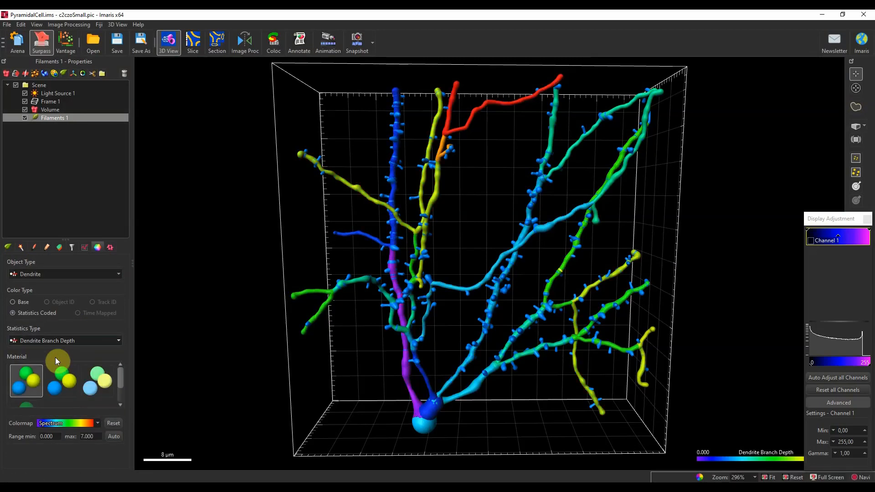
click(55, 343)
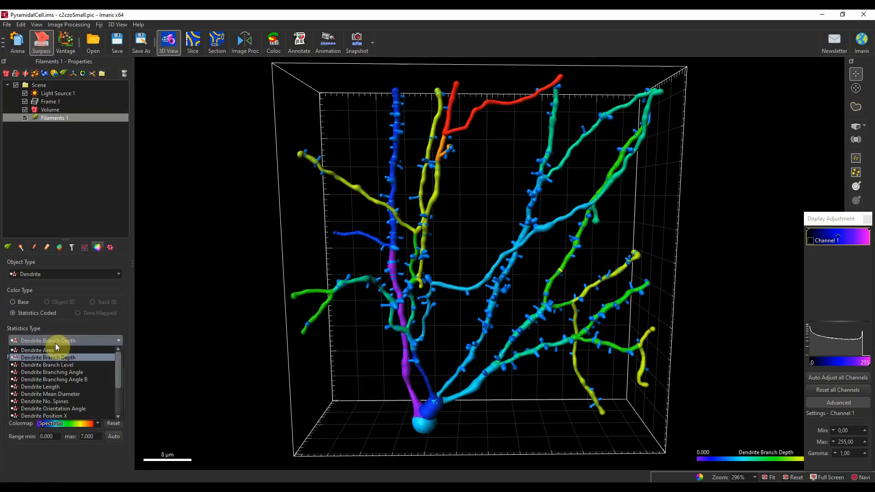
click(58, 386)
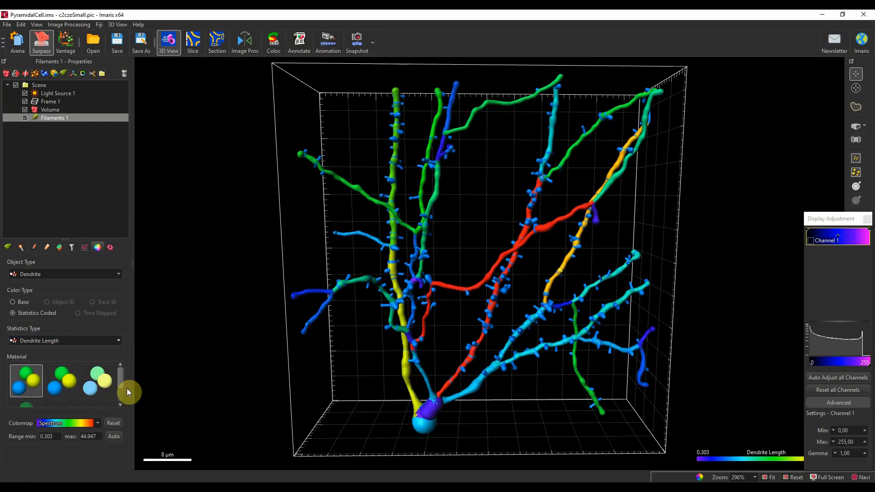
drag(822, 220, 792, 66)
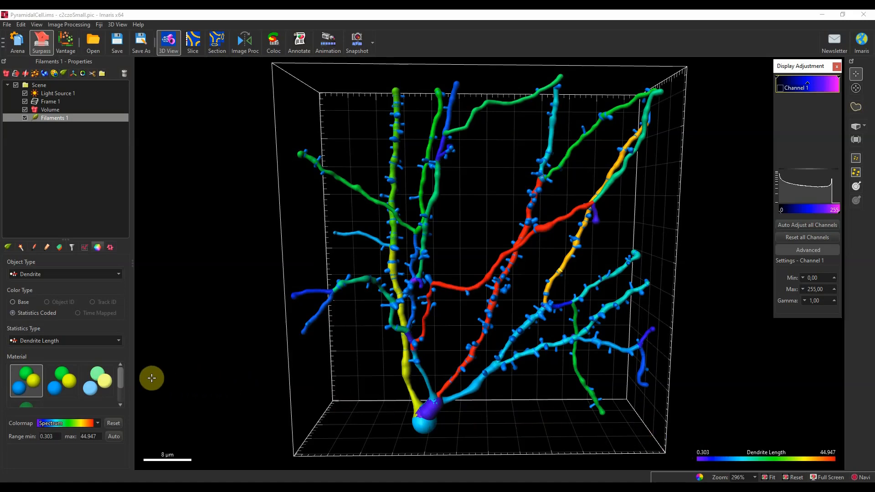
drag(479, 267, 473, 249)
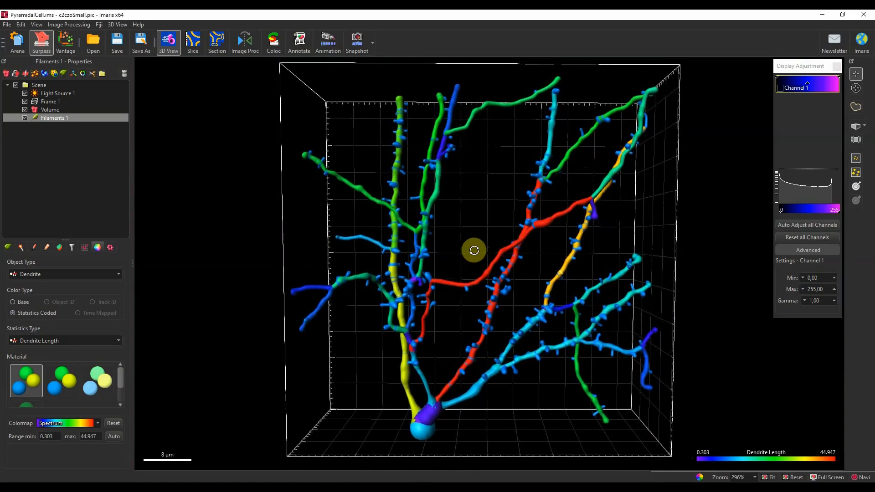
Step: Return the dendrites to the Base color type and close the Display Adjustment window
click(13, 302)
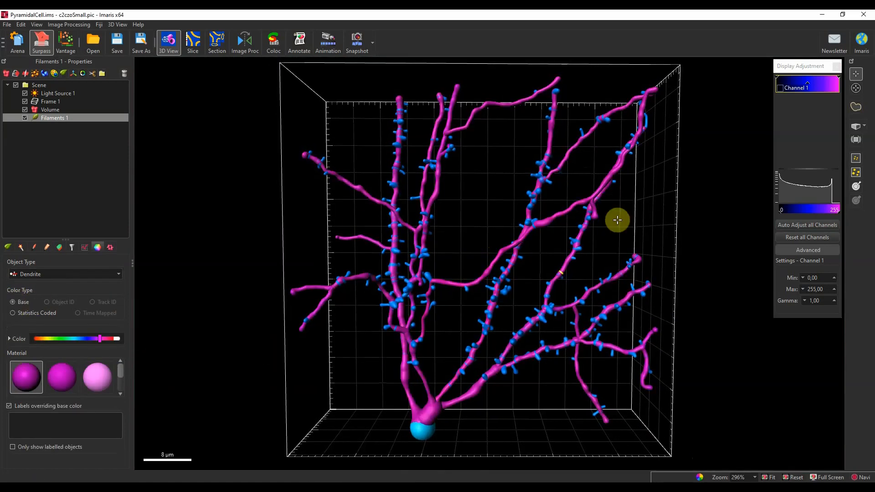
click(837, 66)
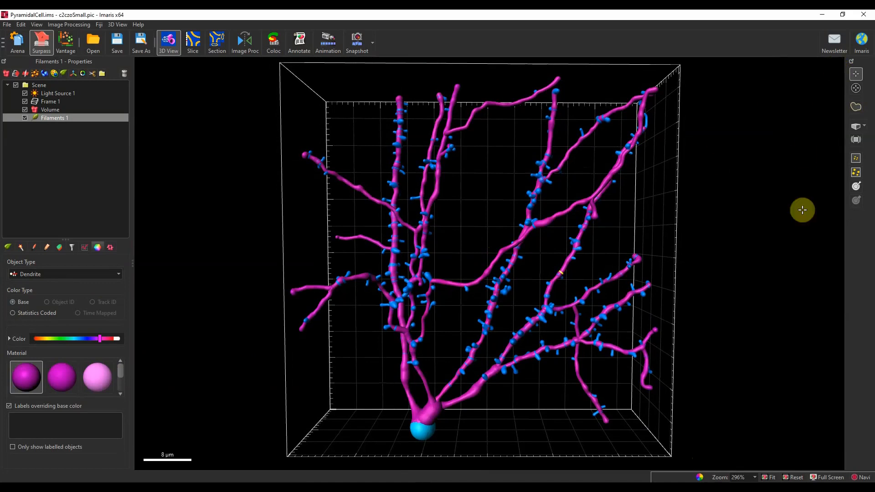
click(794, 477)
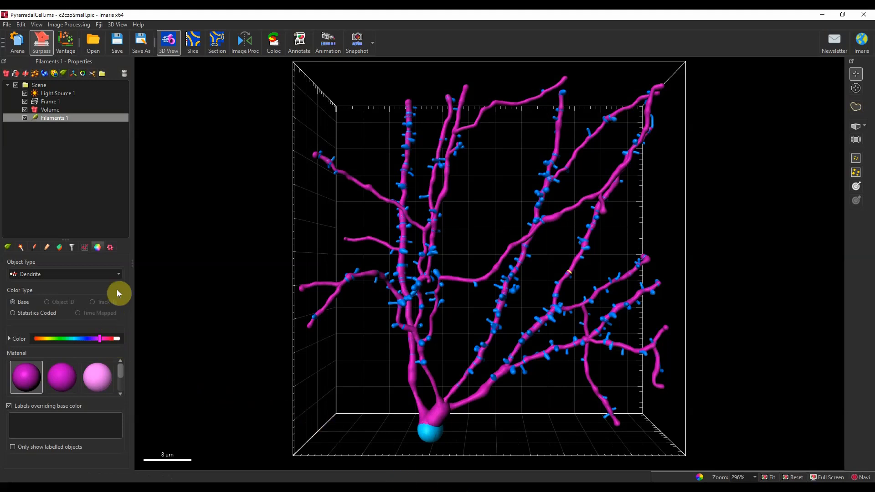
Step: Classify the spines as Stubby, Mushroom, Long Thin and Filopodia / Dendrite, creating one filament for each class, and minimize the classifier window
click(110, 247)
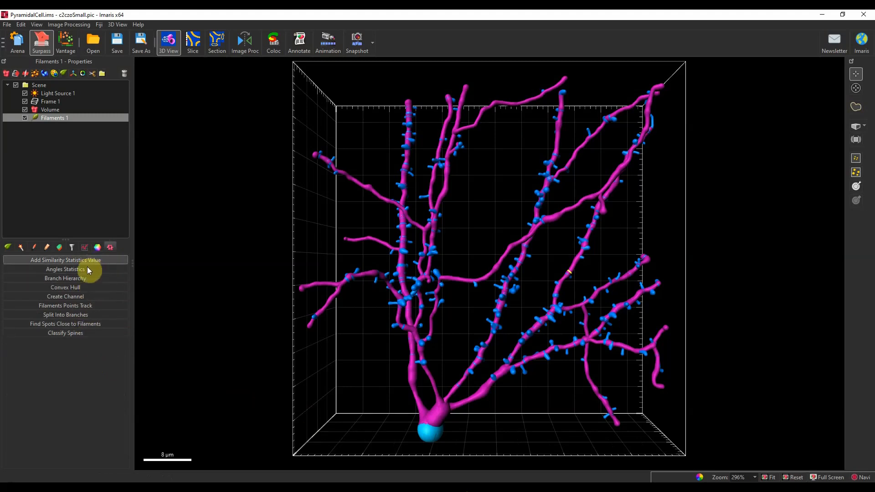
click(63, 333)
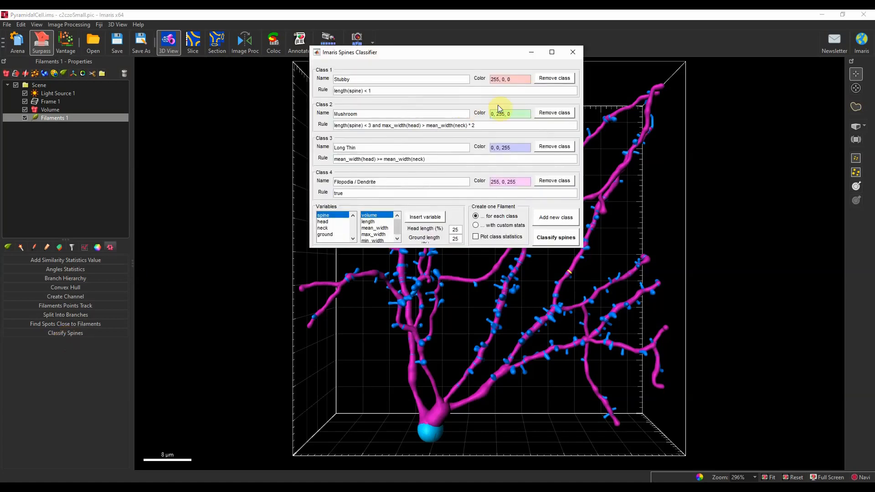
drag(497, 56, 503, 89)
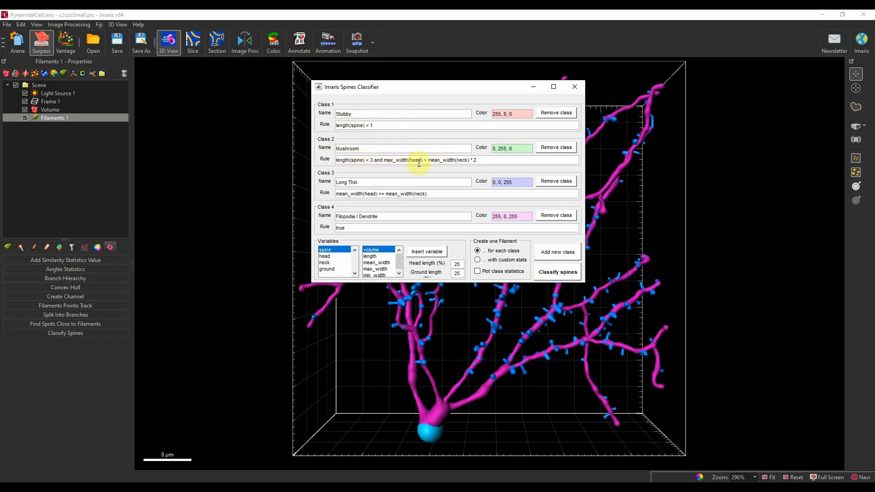
click(550, 274)
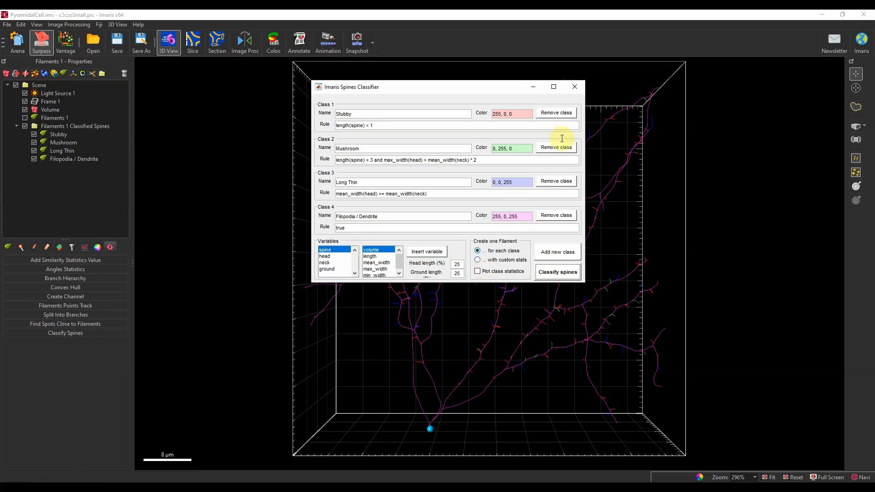
click(534, 86)
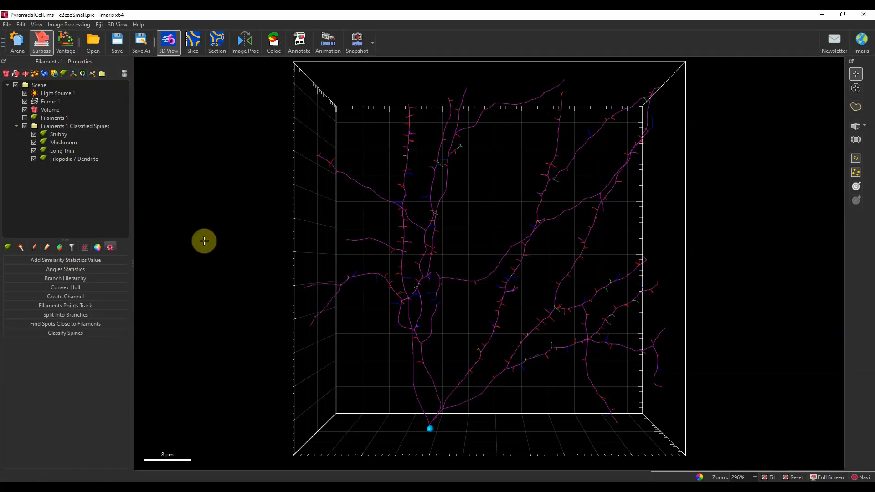
Step: Display the whole Filaments 1 Classified Spines group in the Cone style
click(34, 135)
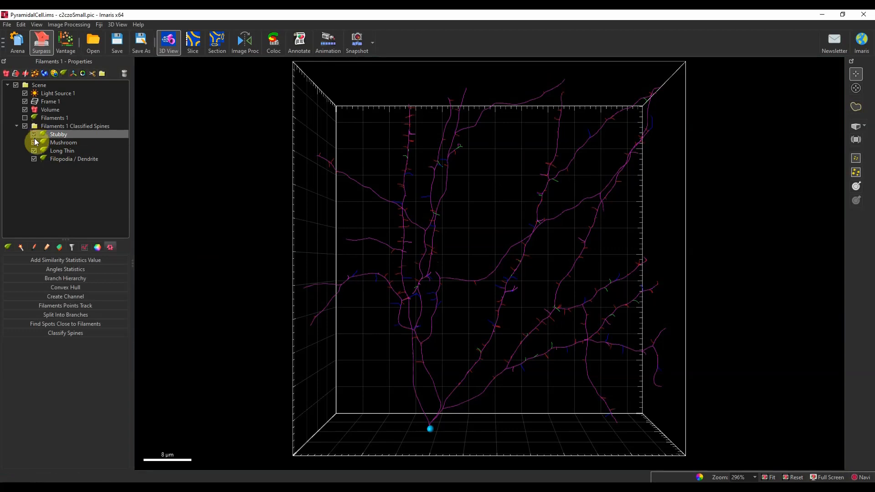
click(34, 142)
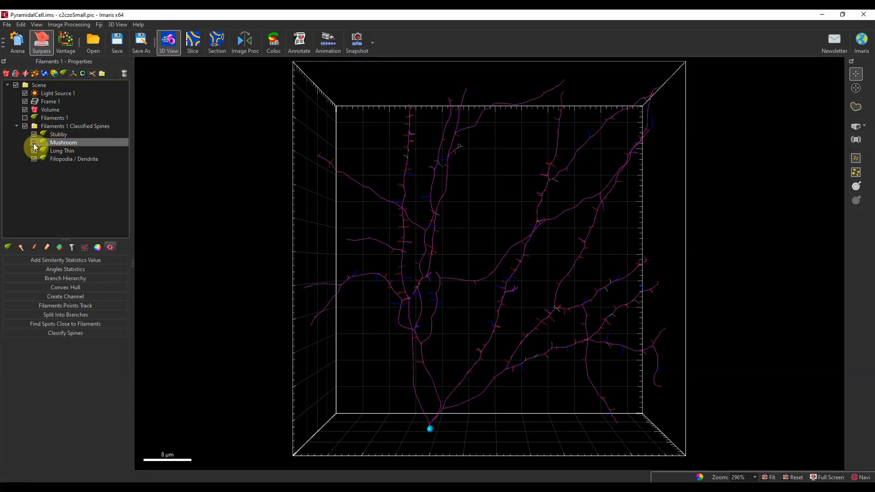
click(54, 128)
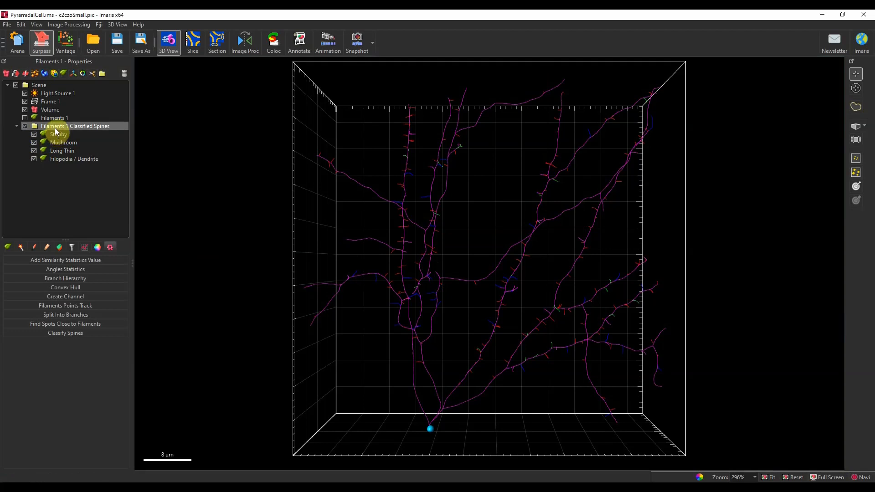
click(20, 247)
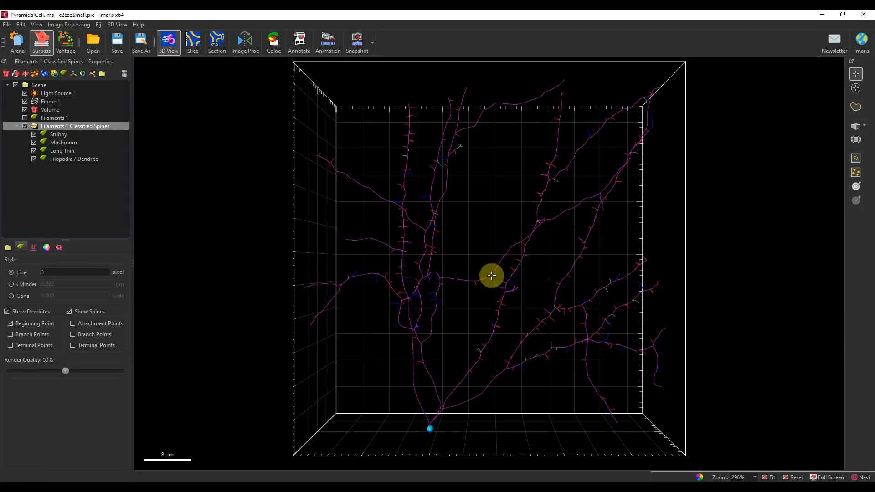
click(11, 297)
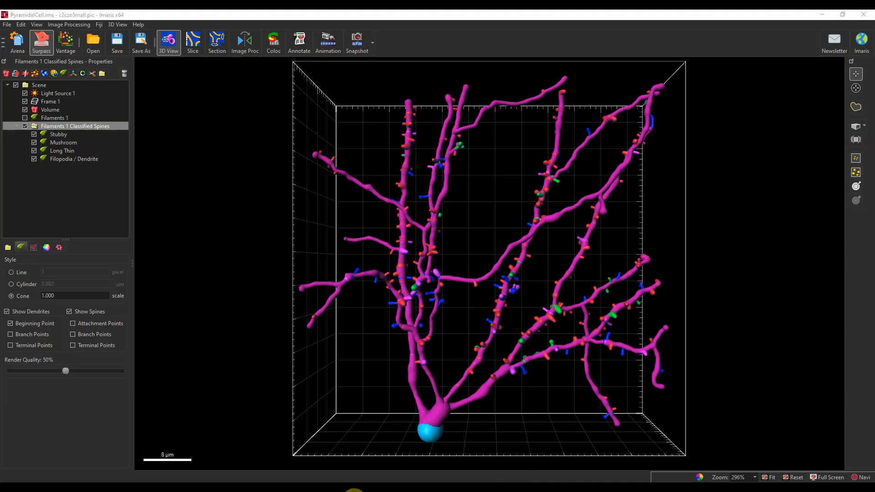
Step: Switch to the microglia-vasculature image, view the eGFP channel alone, and leave only the Alexa 594 channel shown
mouse_move(360, 489)
click(373, 469)
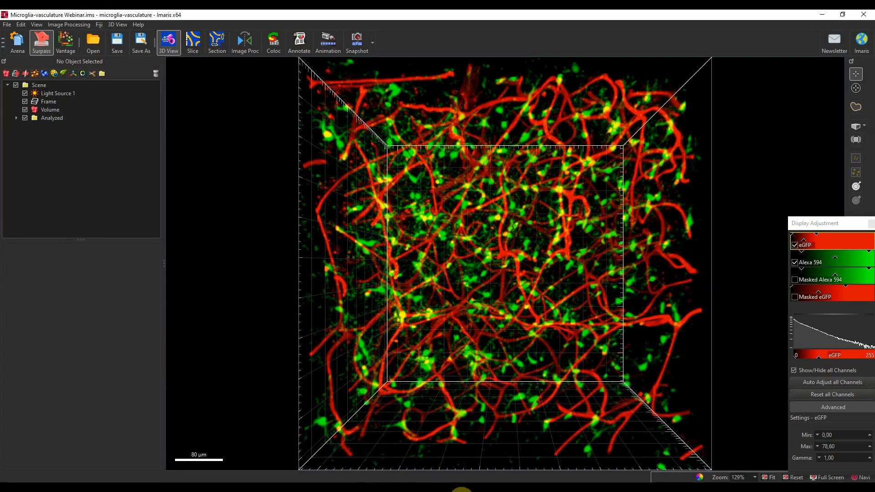
click(816, 262)
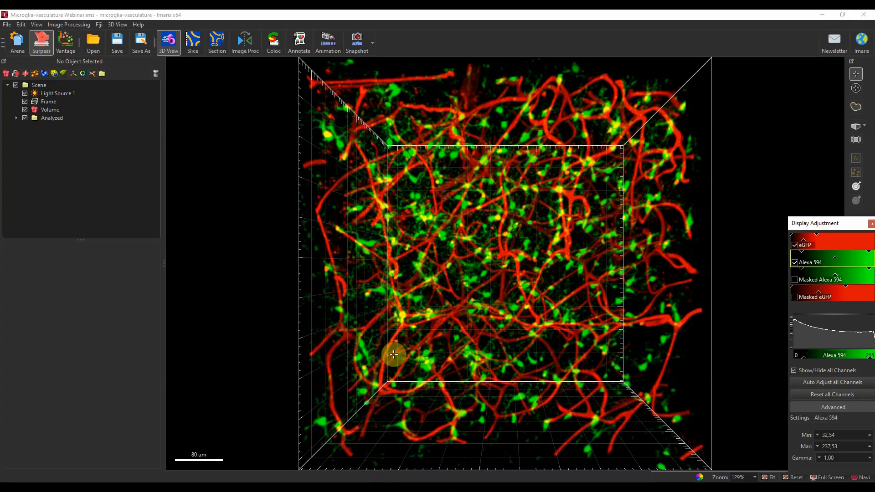
click(795, 262)
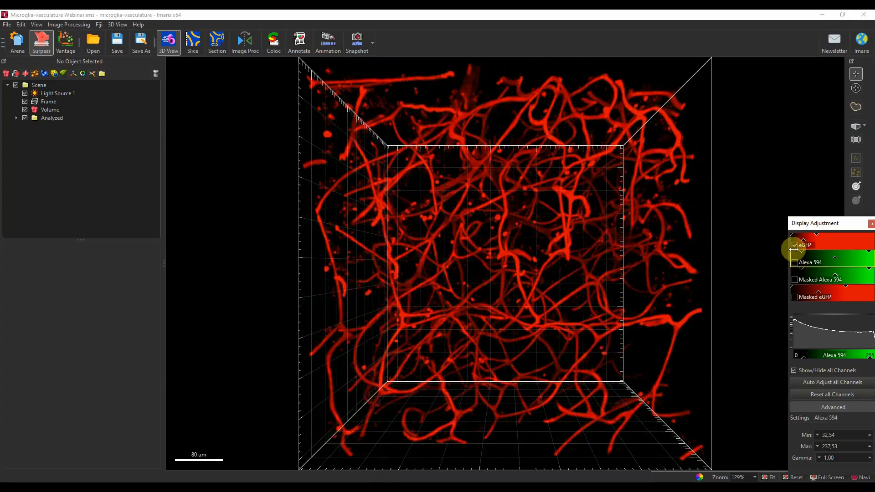
click(794, 245)
click(795, 263)
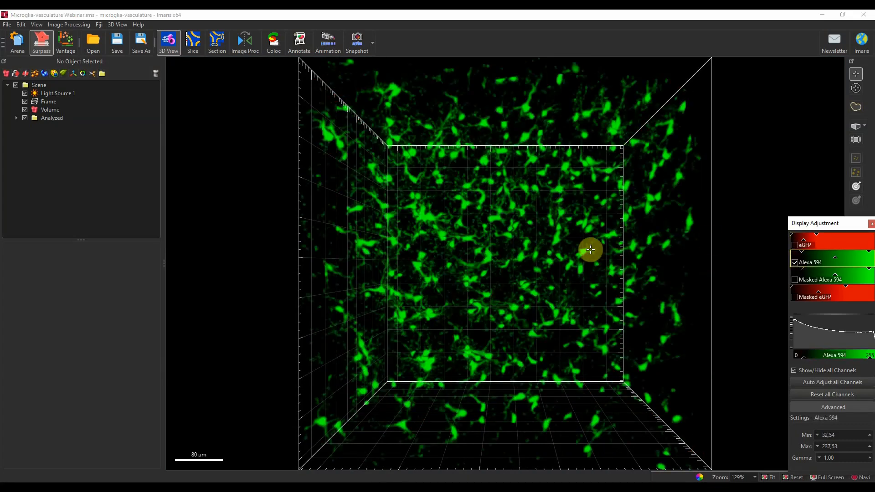
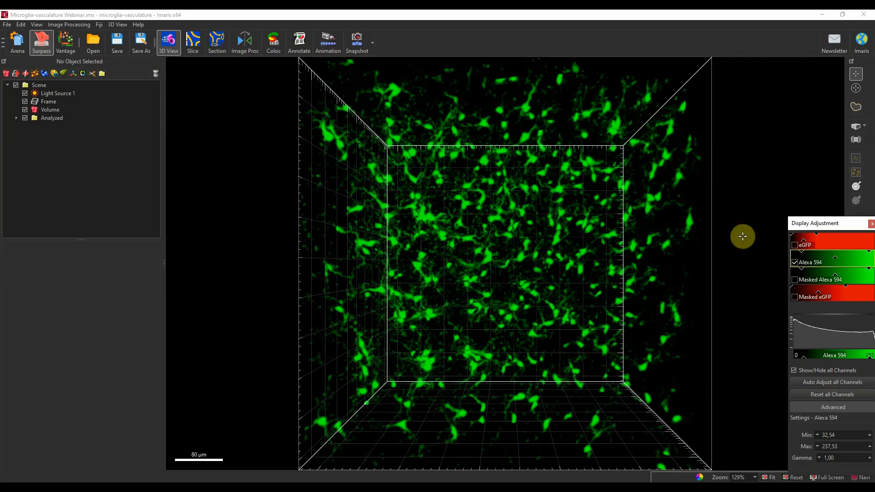
Step: Compare the Alexa 594 microglia with the eGFP vessels overlaid, and examine the microglia alone from several angles
click(794, 246)
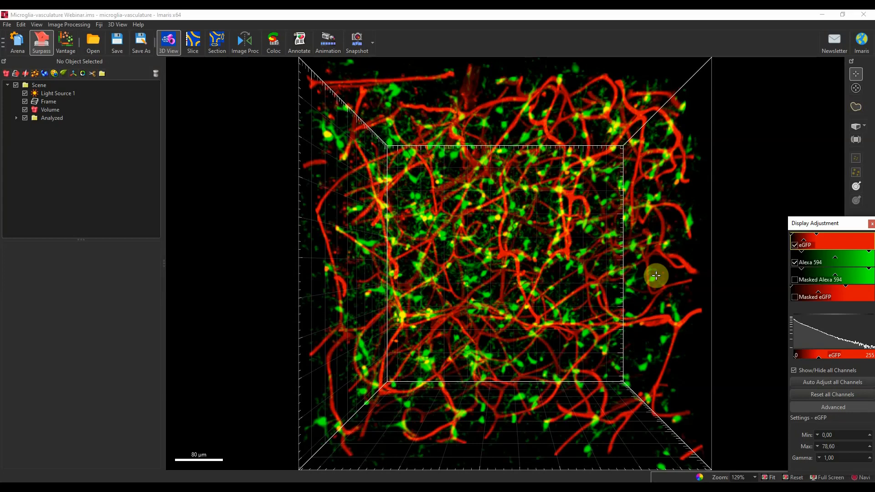
click(795, 246)
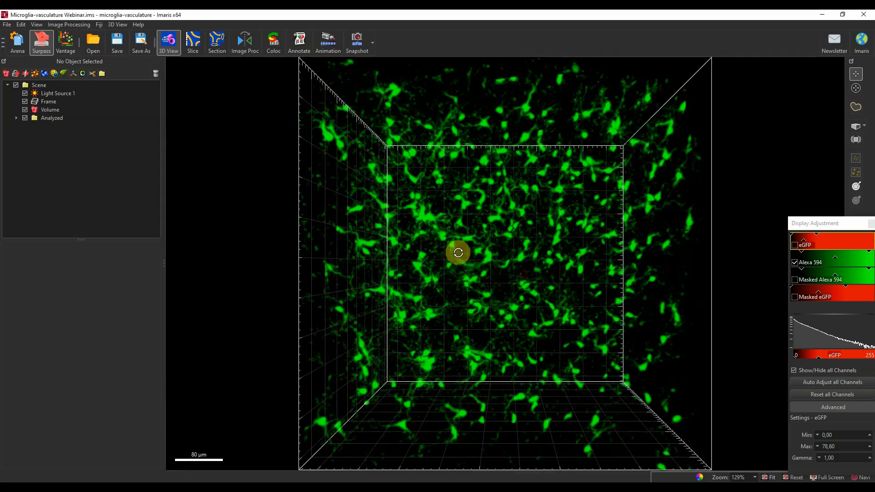
drag(457, 252, 535, 289)
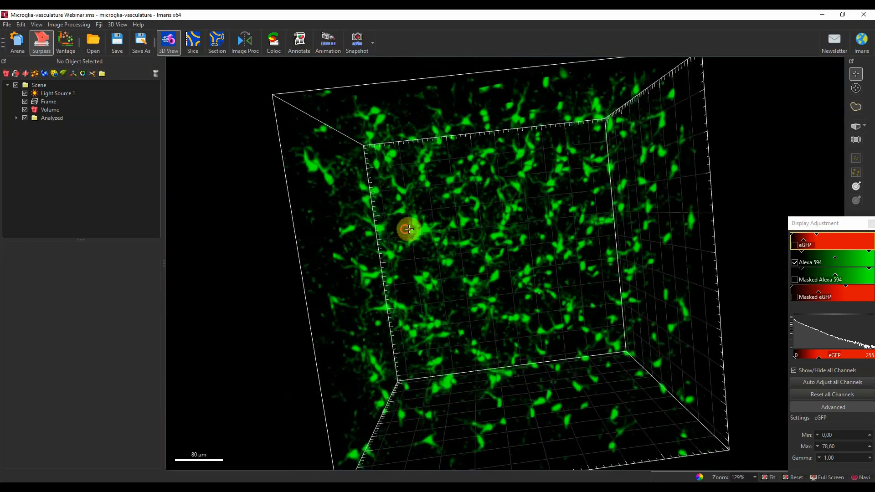
drag(406, 228, 542, 196)
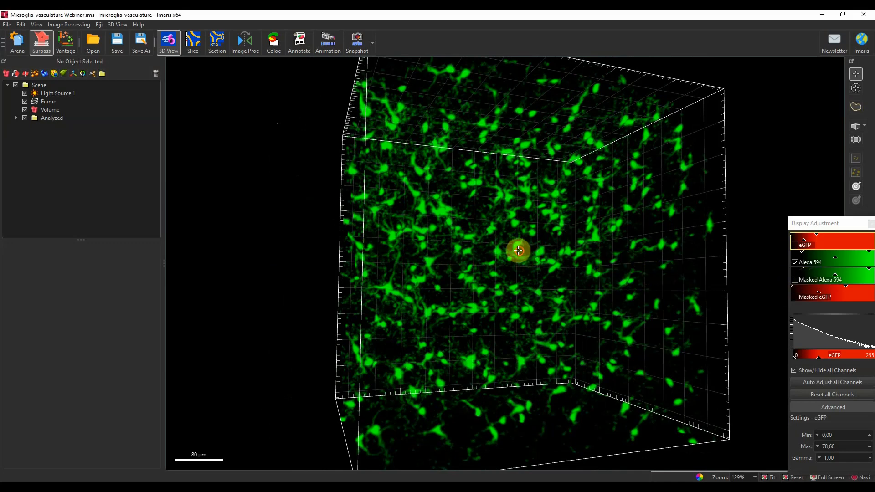
drag(518, 250, 394, 249)
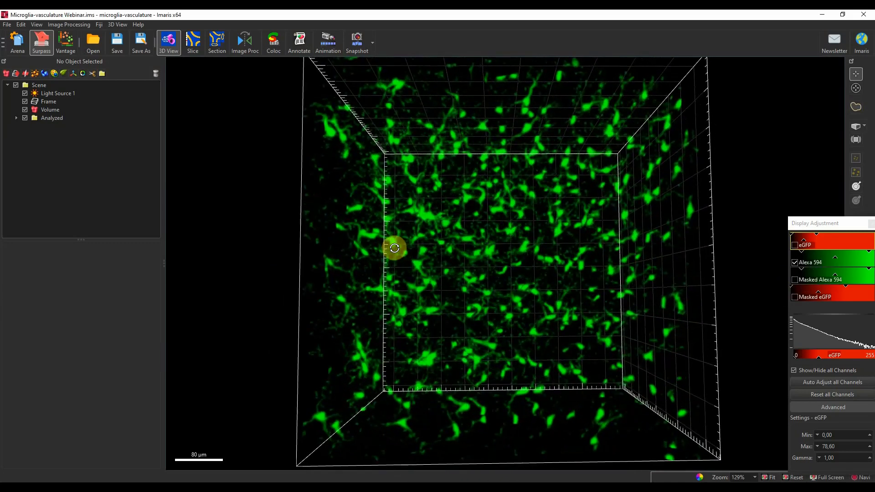
Step: Show Surfaces 1 from the Analyzed group, compare it with the Alexa 594 channel, and leave that channel hidden
click(14, 119)
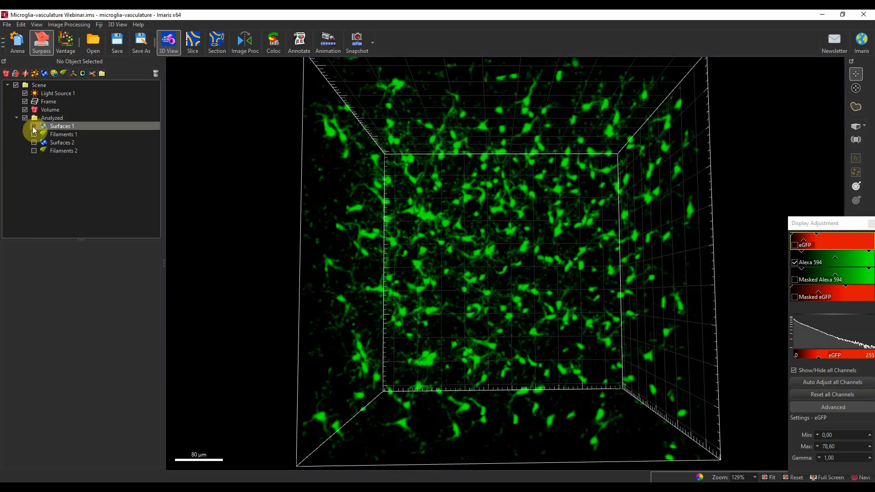
click(34, 127)
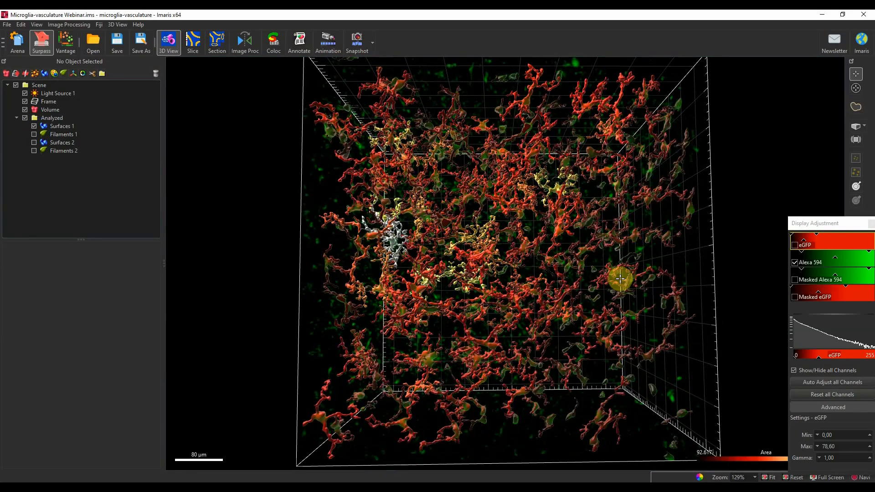
click(794, 262)
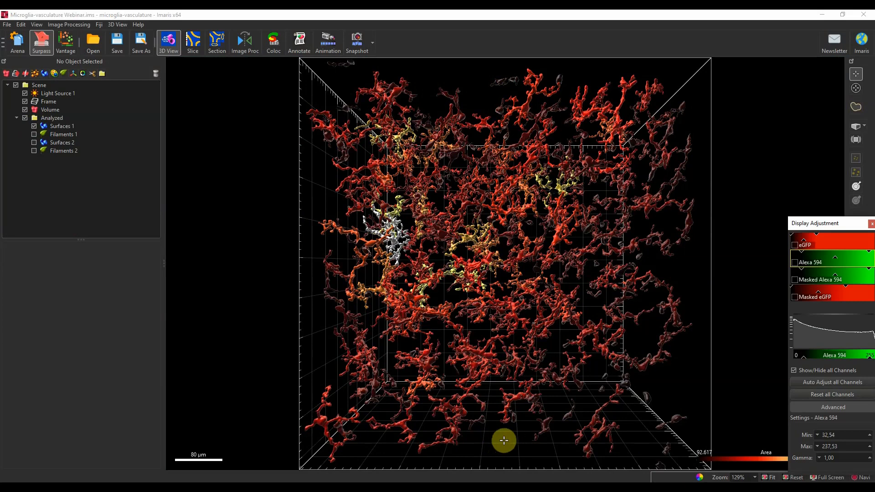
click(795, 263)
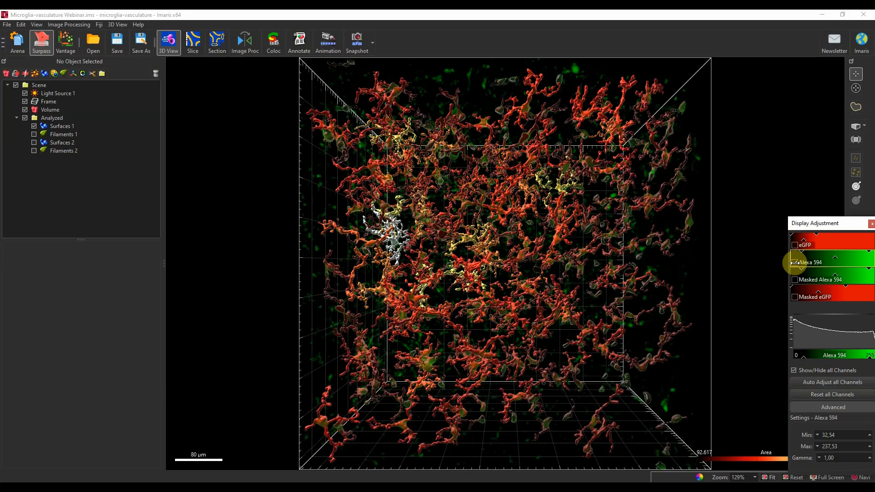
click(794, 263)
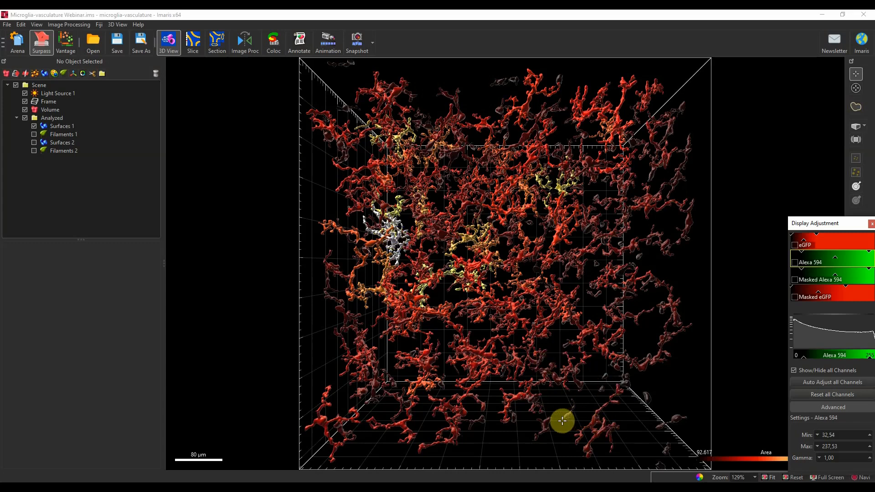
Step: Set up a mask of Channel 2 - Alexa 594 using all of Surfaces 1, and cancel it without applying
click(61, 127)
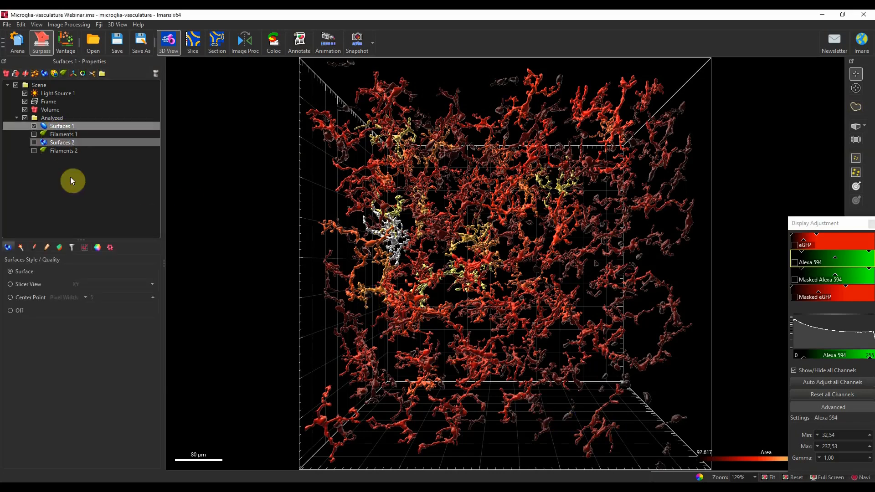
click(47, 247)
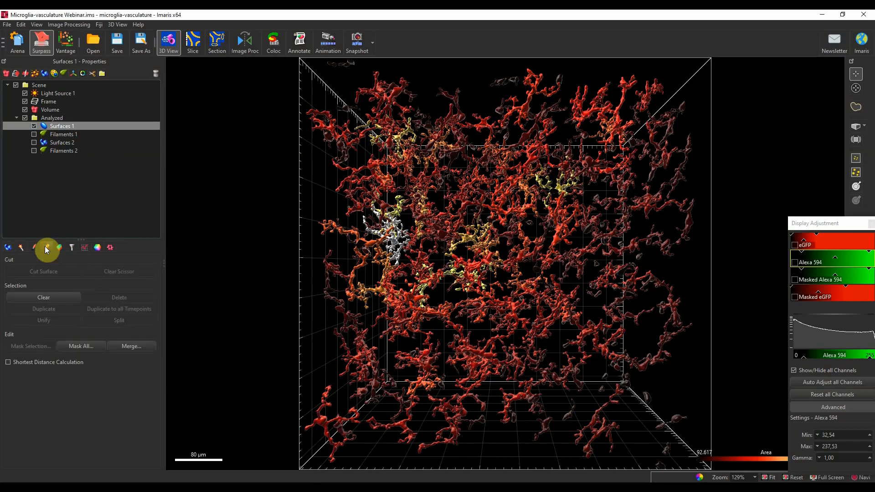
click(84, 347)
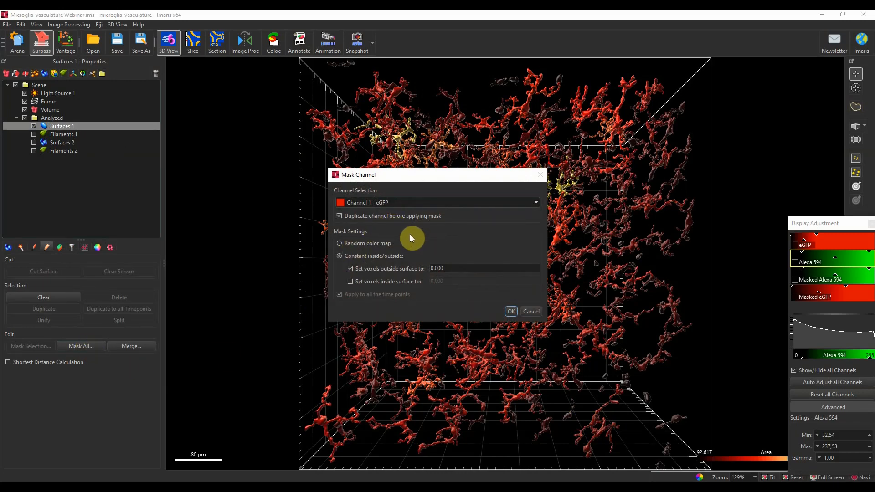
click(429, 204)
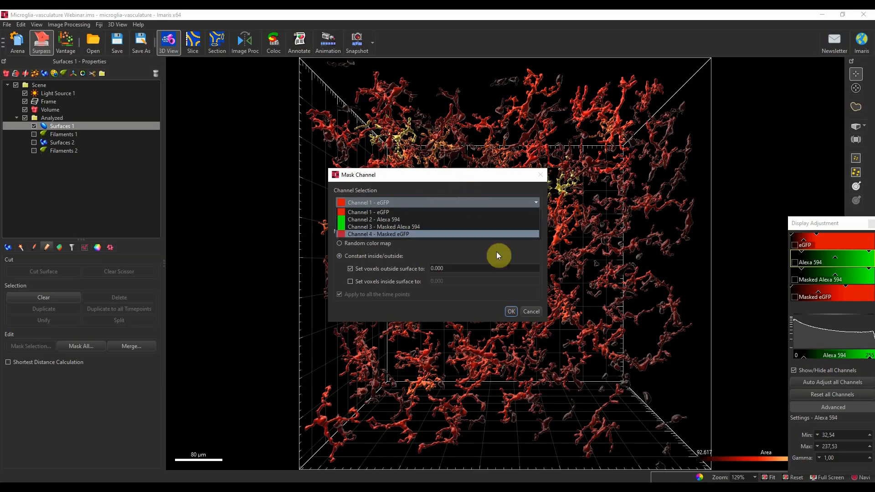
click(404, 219)
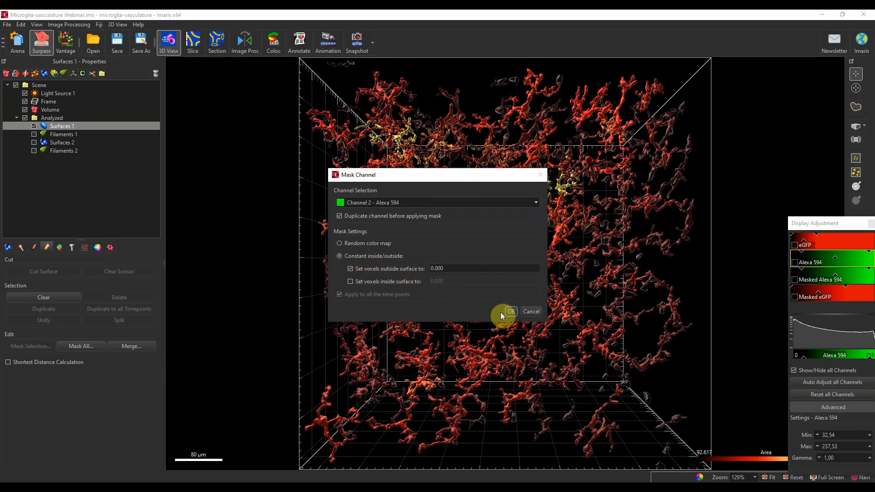
click(530, 312)
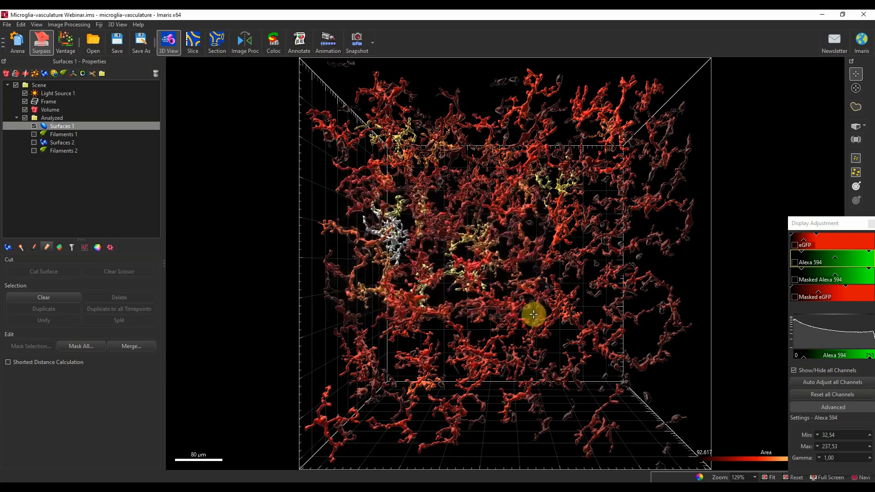
Step: Show only the Masked Alexa 594 channel without Surfaces 1, and add a Filaments object using the Autopath (no loops) algorithm
click(795, 280)
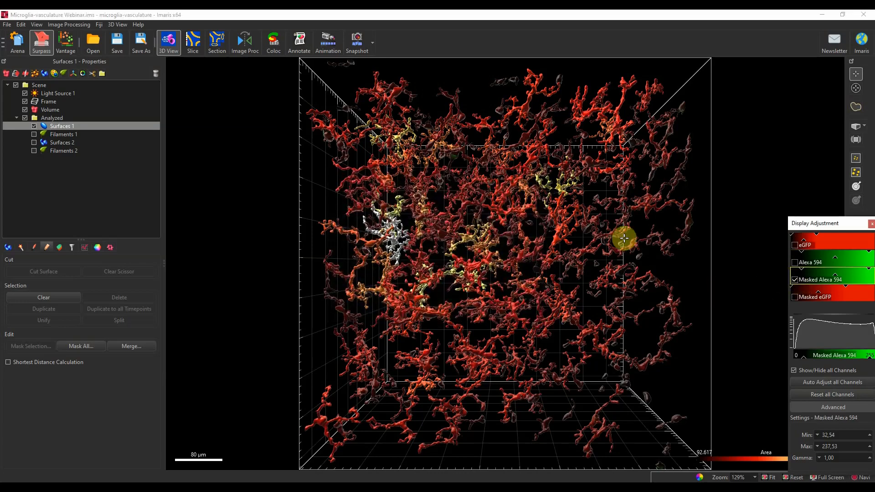
click(33, 126)
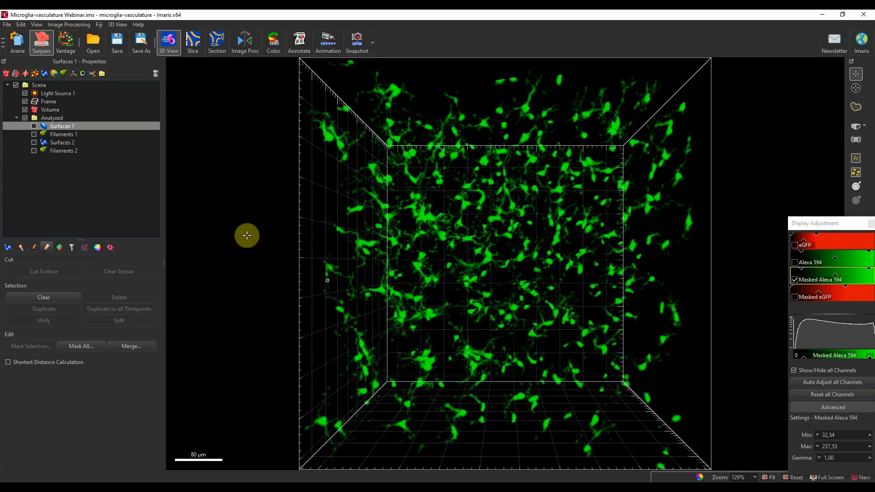
click(64, 74)
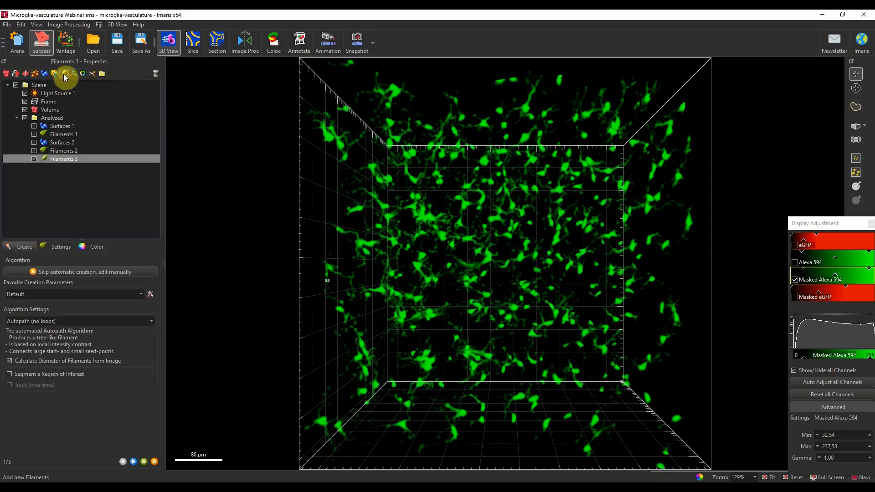
click(56, 322)
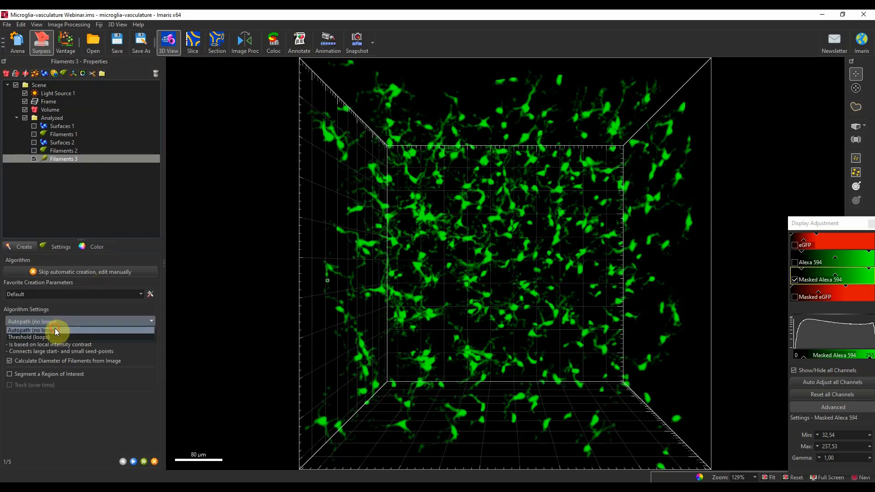
click(54, 331)
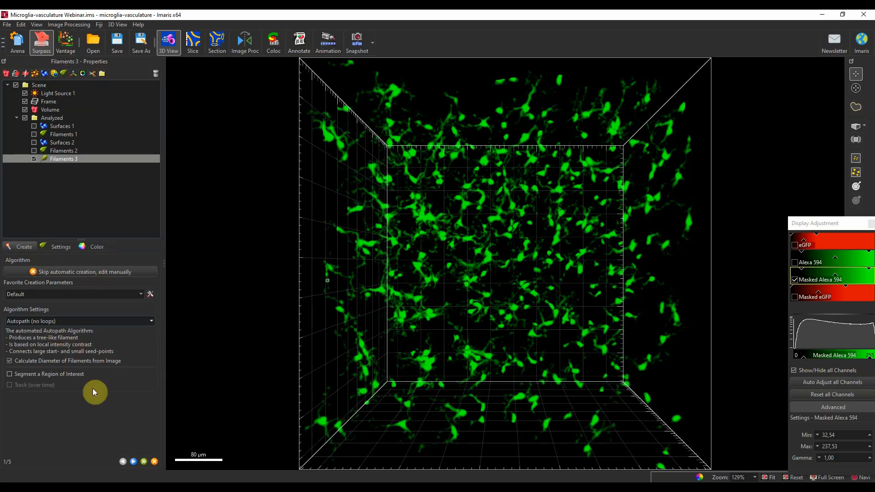
Step: Set the dendrite source channel to Channel 3 - Masked Alexa 594 and show the image in the Slice view
click(136, 462)
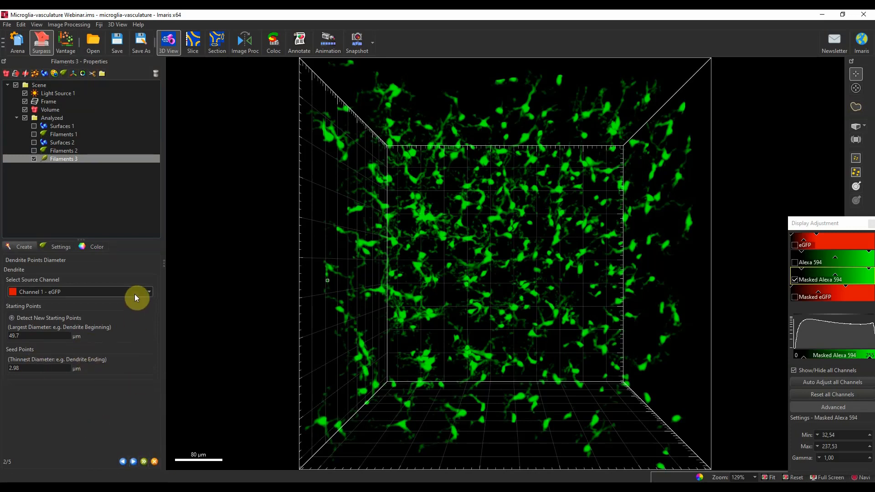
click(97, 294)
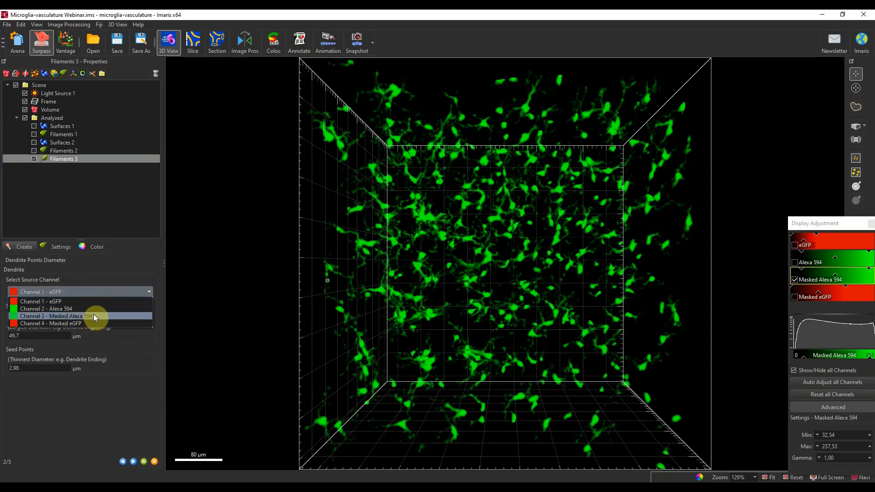
click(93, 315)
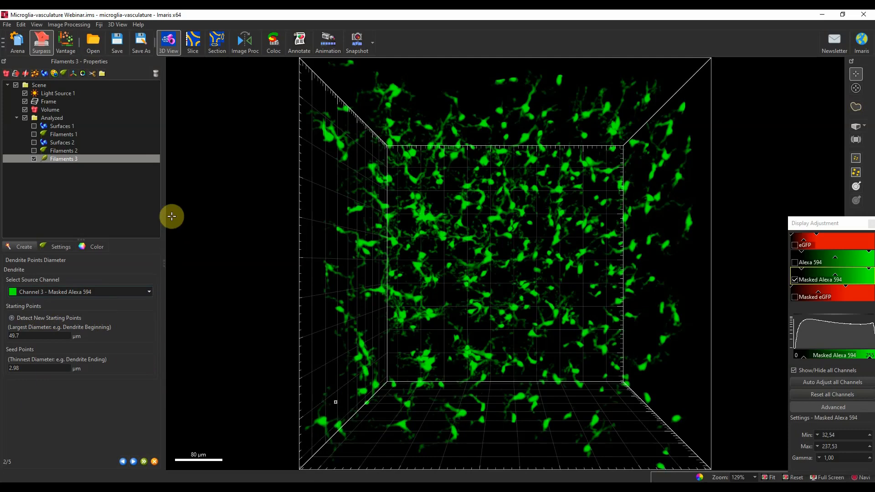
click(194, 49)
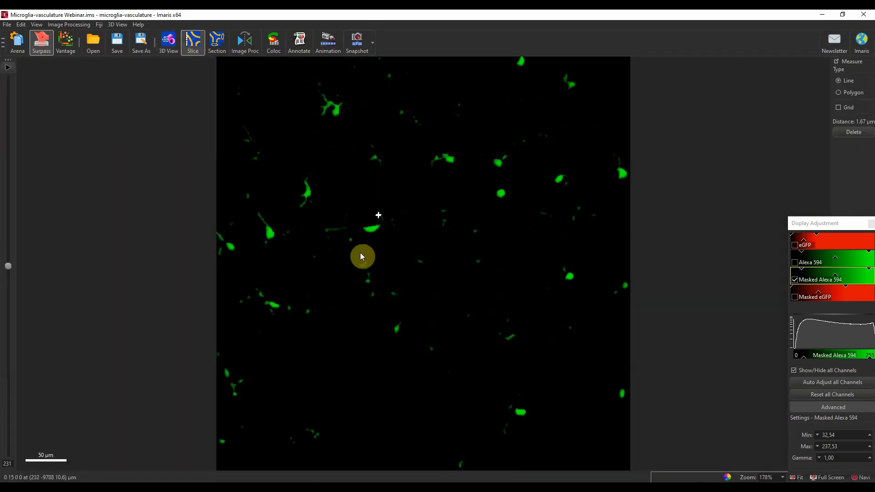
Step: Measure the diameters of three microglia cell bodies with line measurements, two in slice 231 and one in slice 147
click(496, 193)
click(504, 192)
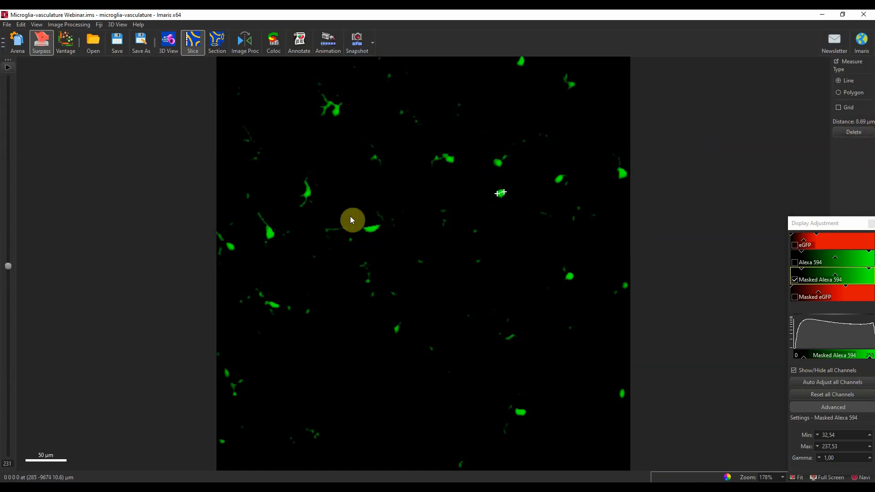
click(269, 237)
click(272, 234)
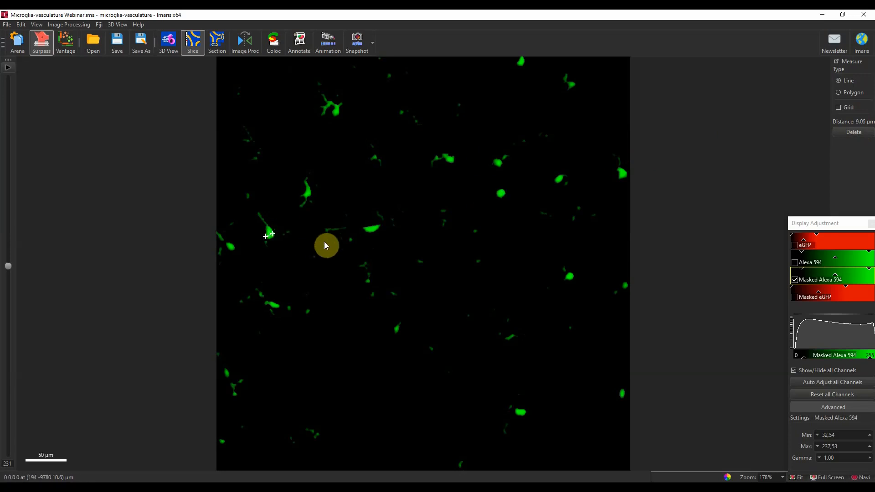
scroll(433, 268, up, 3)
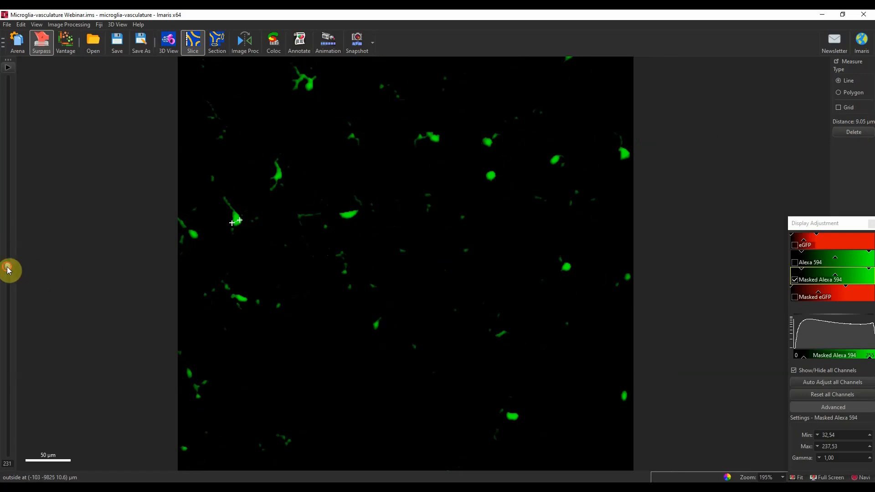
drag(8, 267, 29, 336)
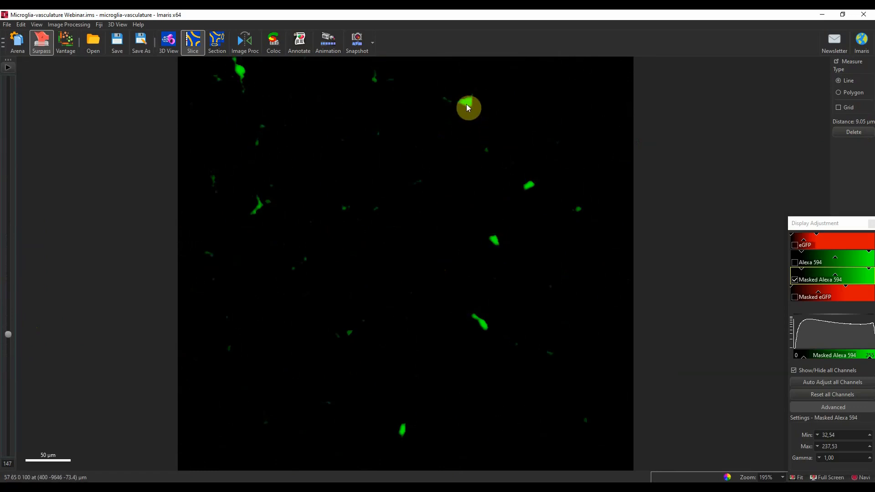
drag(464, 100, 469, 104)
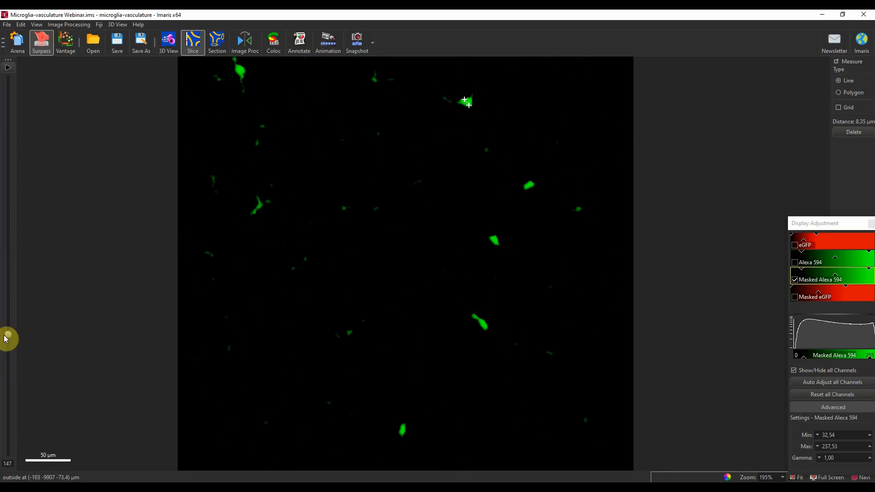
Step: Measure the width of a thin microglia process in slice 166
drag(8, 334, 13, 319)
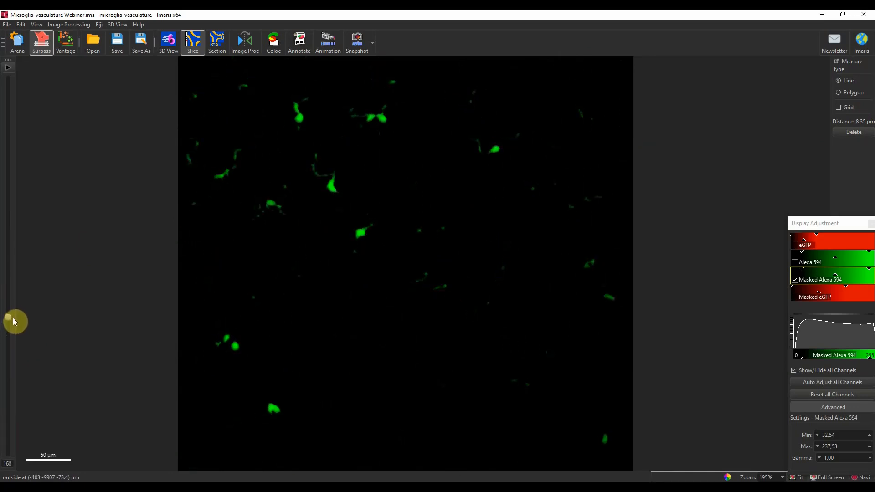
scroll(306, 196, up, 2)
scroll(308, 199, up, 5)
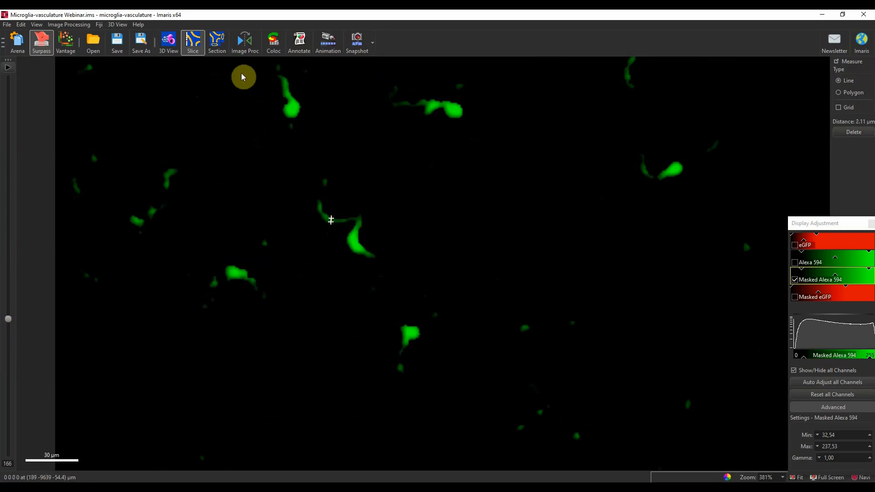
Step: Back in the 3D view, set the Filaments 3 starting point diameter to 8.5 µm and seed point diameter to 2 µm, and continue to dendrite point filtering
click(169, 46)
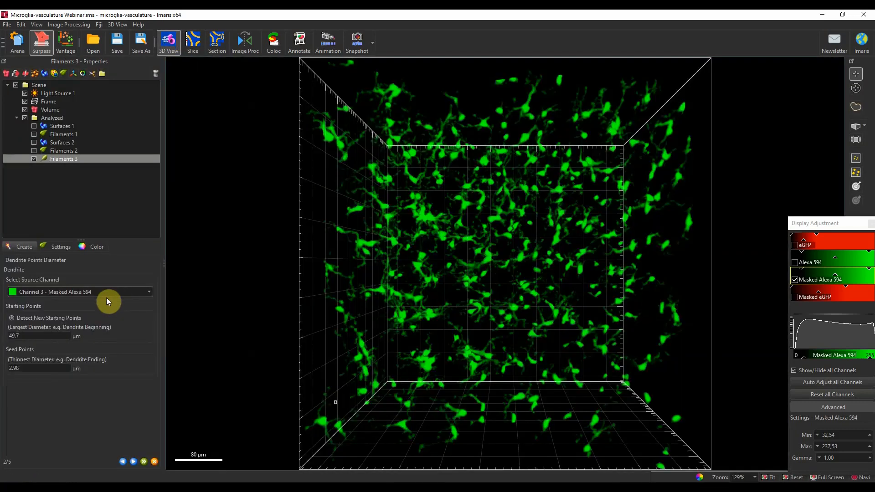
double_click(32, 335)
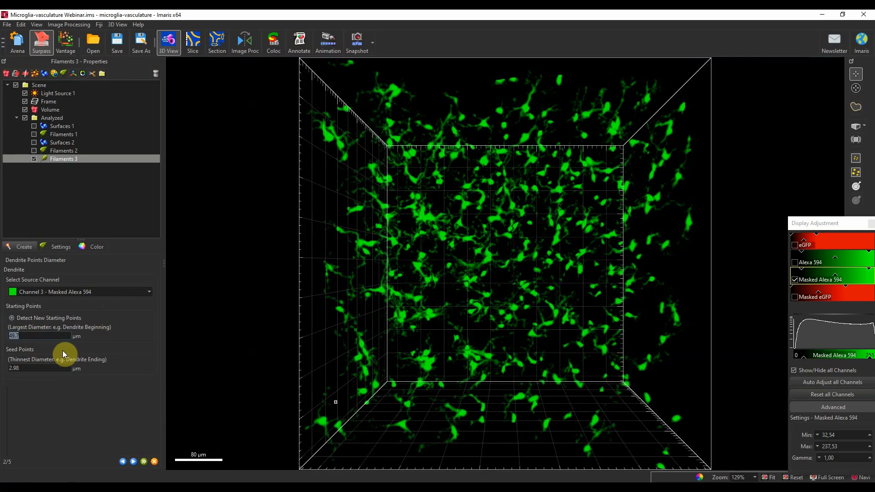
text(8.5)
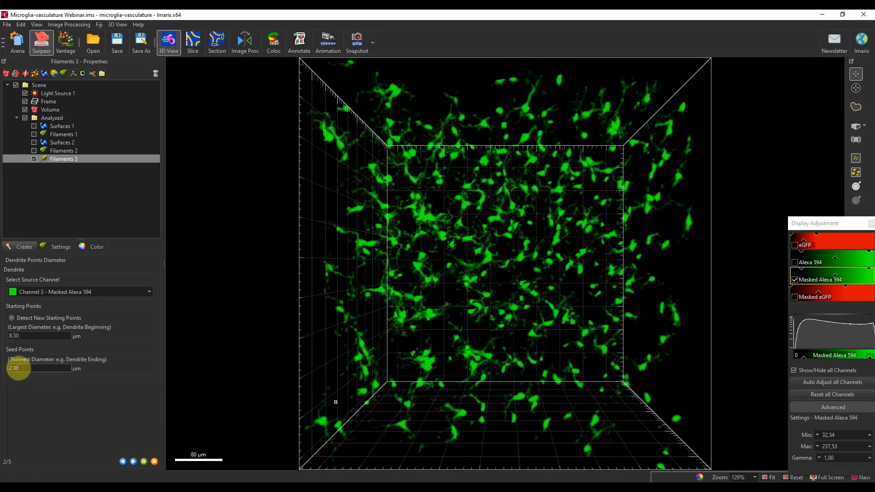
double_click(15, 368)
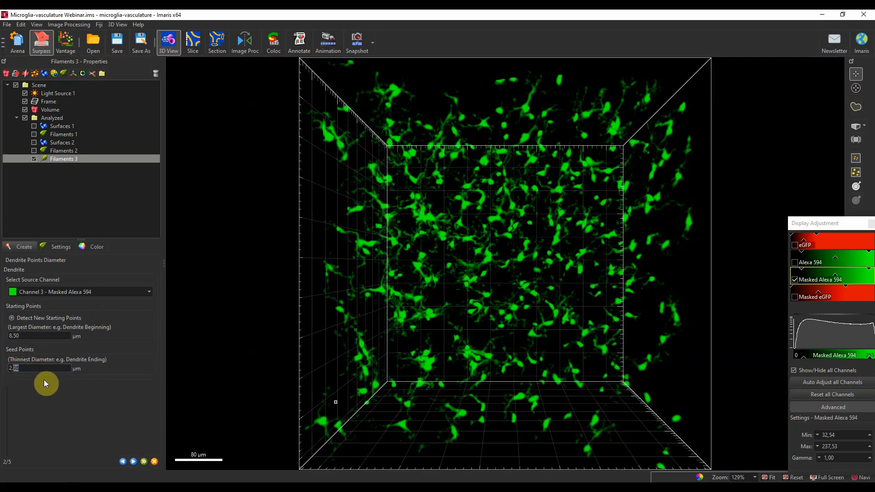
key(BackSpace)
key(BackSpace)
click(133, 462)
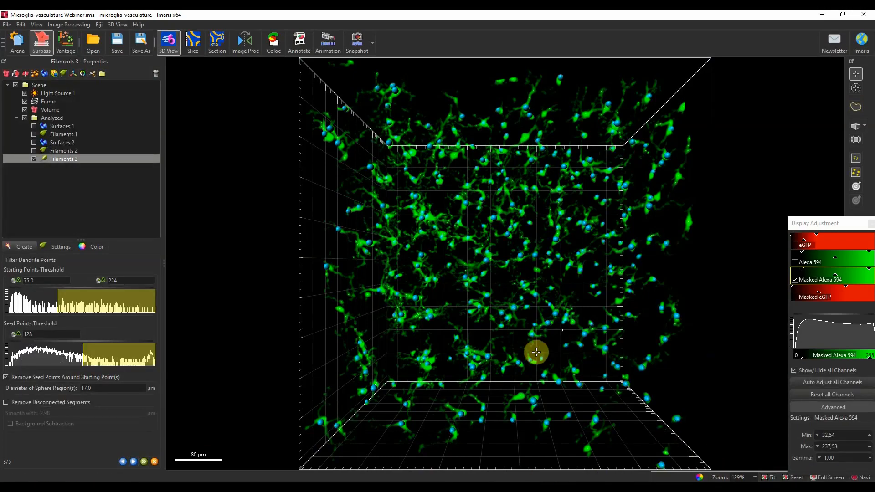
Step: Check the starting points against the cell bodies and lower the starting points threshold to 67.7
drag(578, 281, 549, 247)
scroll(562, 296, up, 4)
scroll(550, 248, down, 2)
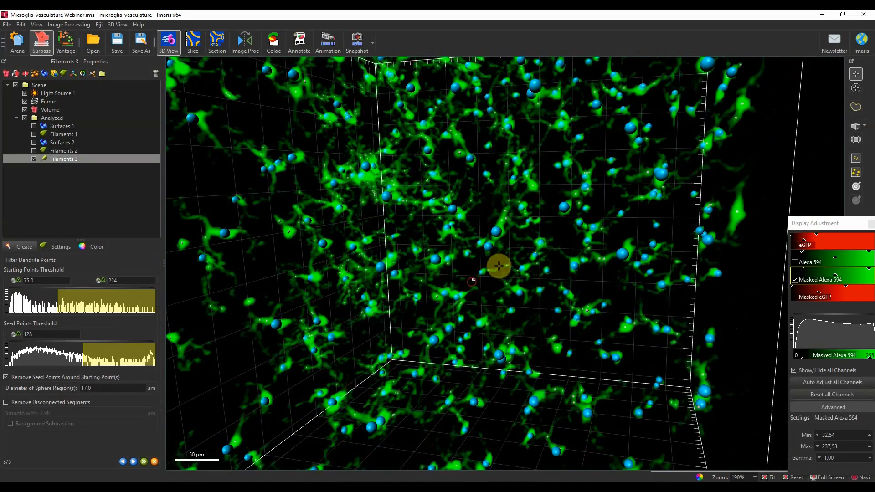
drag(498, 264, 557, 248)
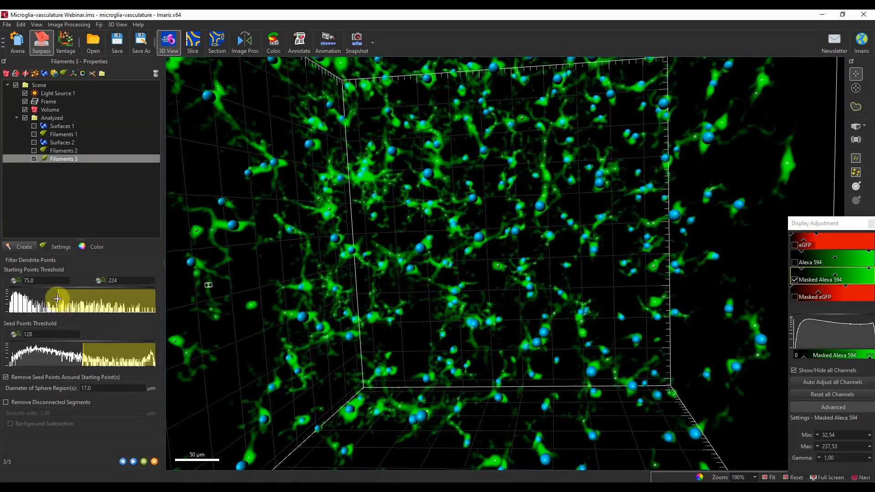
drag(57, 301, 53, 302)
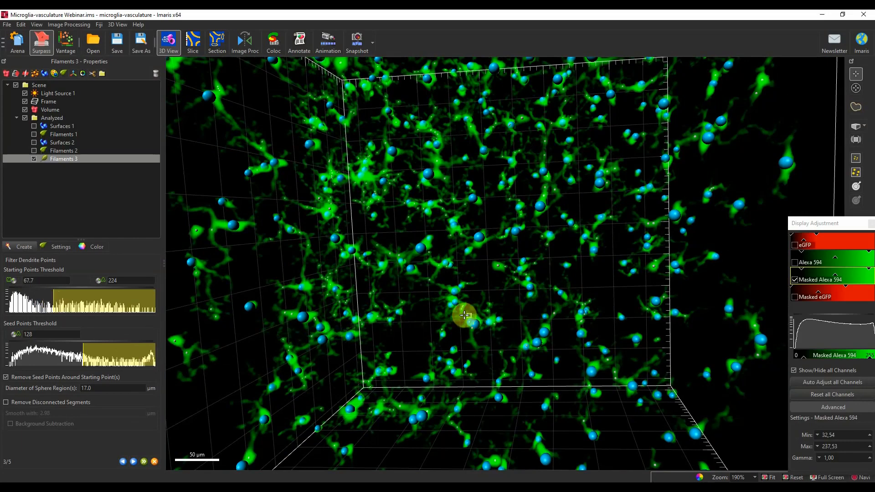
Step: Lower the seed points threshold to 74.9, check the seed coverage of the processes, refine the threshold to 64.6, and reset the view
drag(440, 283, 499, 267)
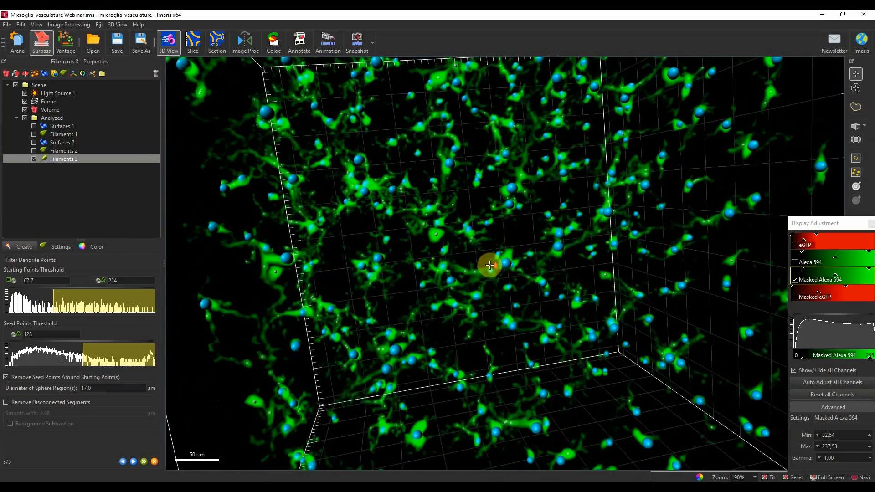
scroll(490, 265, up, 4)
scroll(490, 264, down, 4)
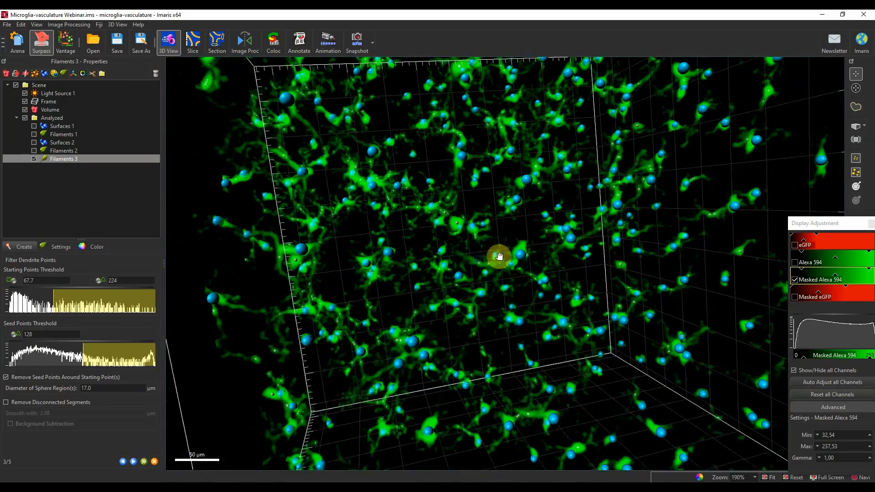
drag(499, 257, 509, 258)
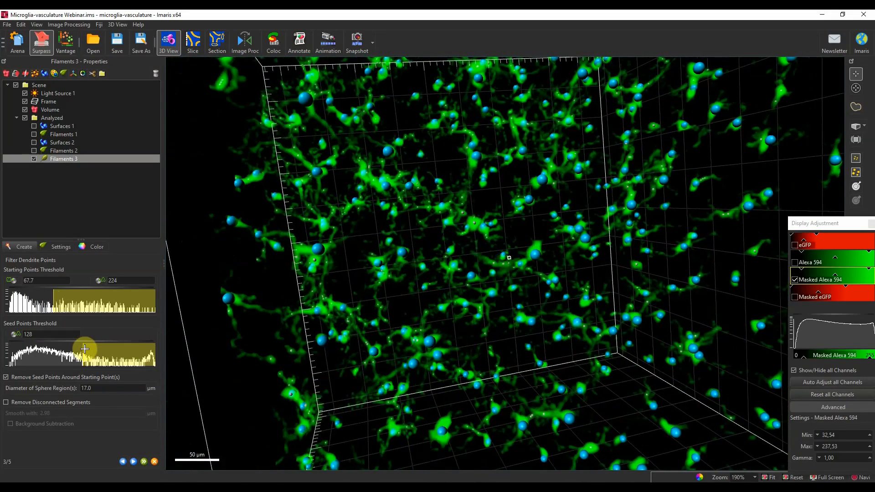
drag(81, 352, 53, 352)
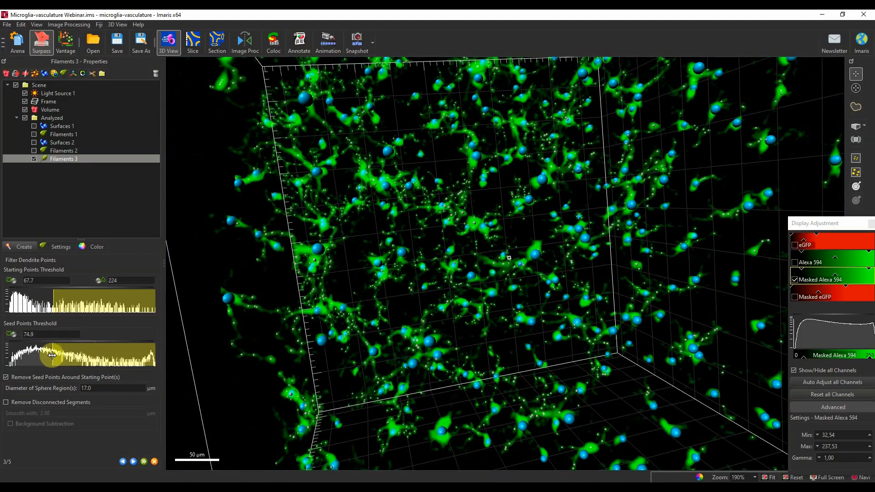
drag(492, 292, 385, 275)
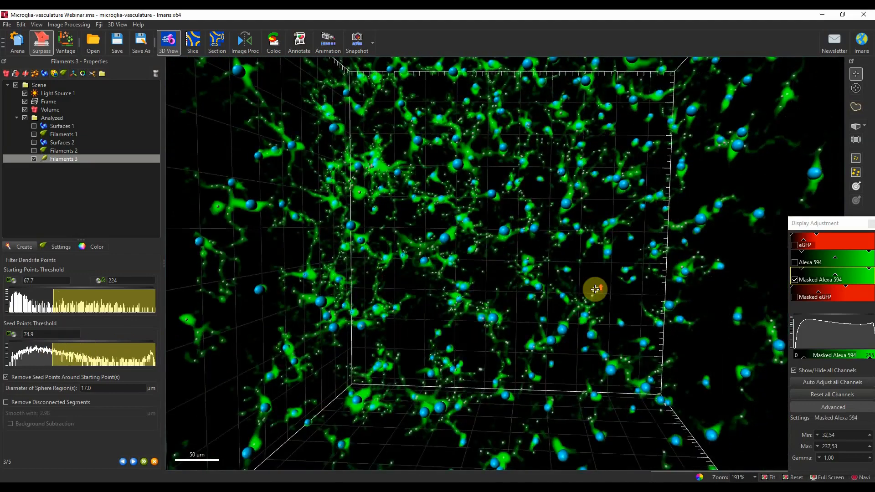
scroll(595, 288, up, 4)
right_drag(595, 289, 551, 294)
drag(552, 294, 640, 270)
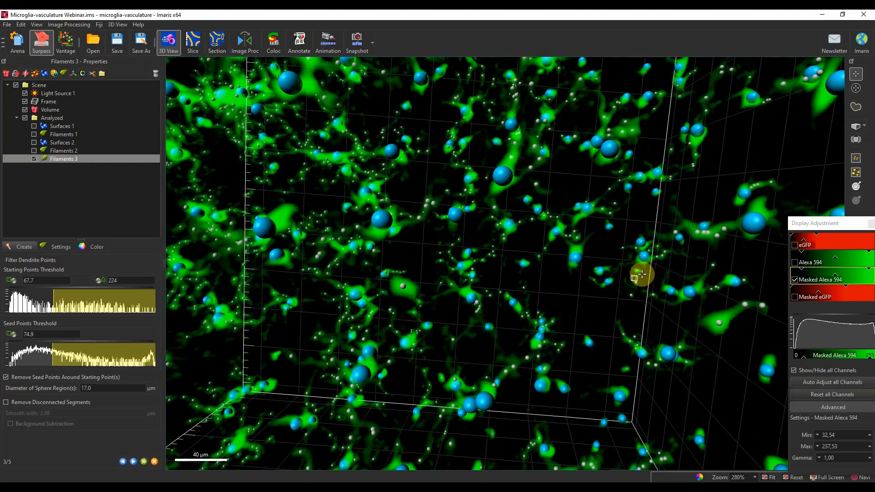
drag(60, 350, 47, 359)
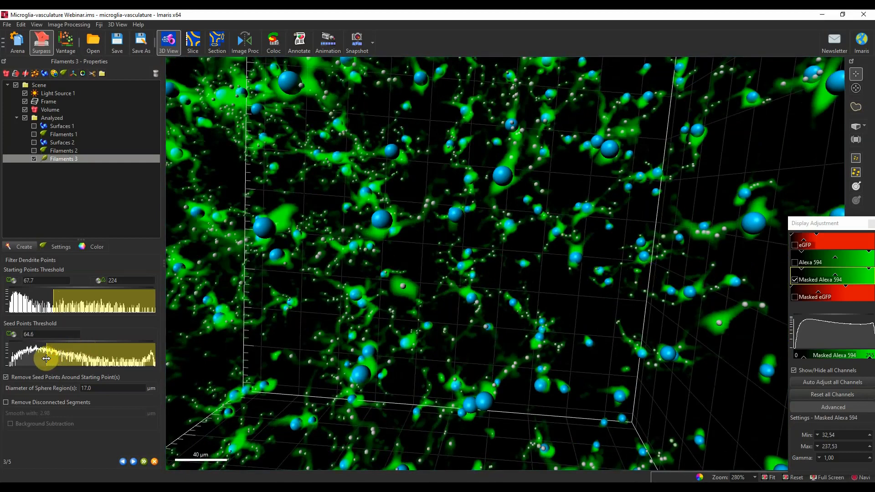
scroll(360, 346, down, 3)
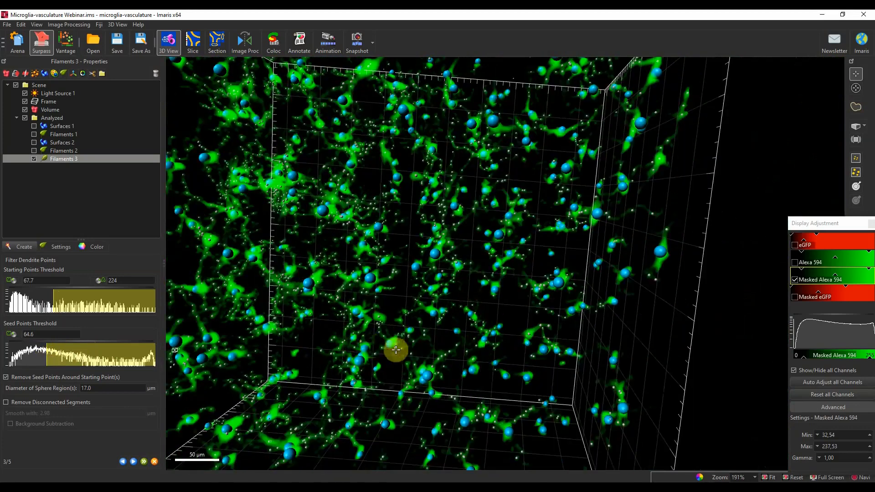
key(ctrl+r)
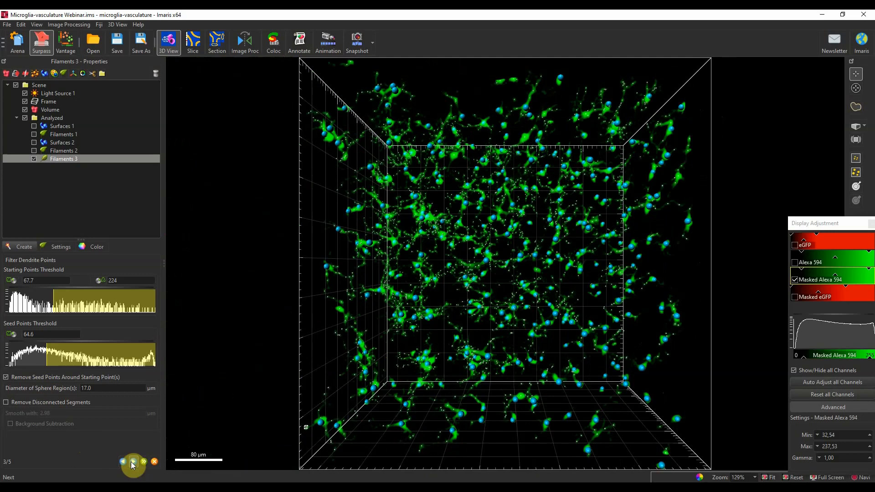
Step: Hide Filaments 3, show and select the finished Filaments 1, and examine its traces over the microglia from several angles
click(33, 158)
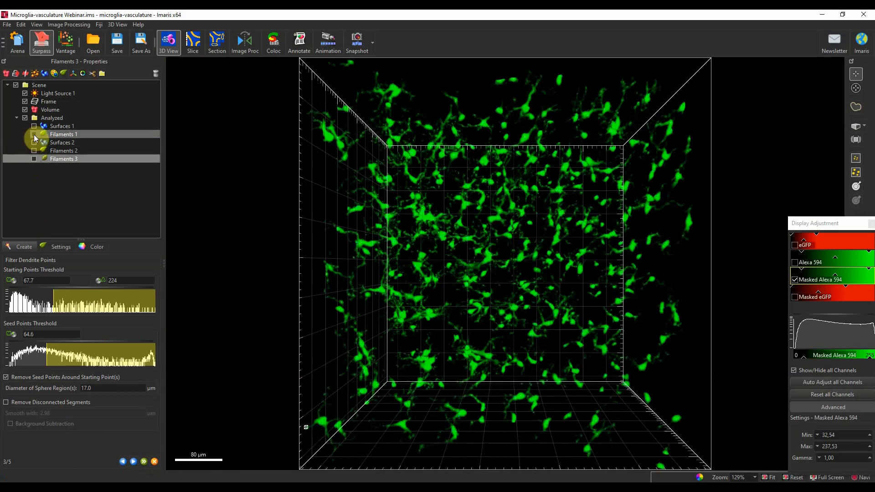
click(34, 134)
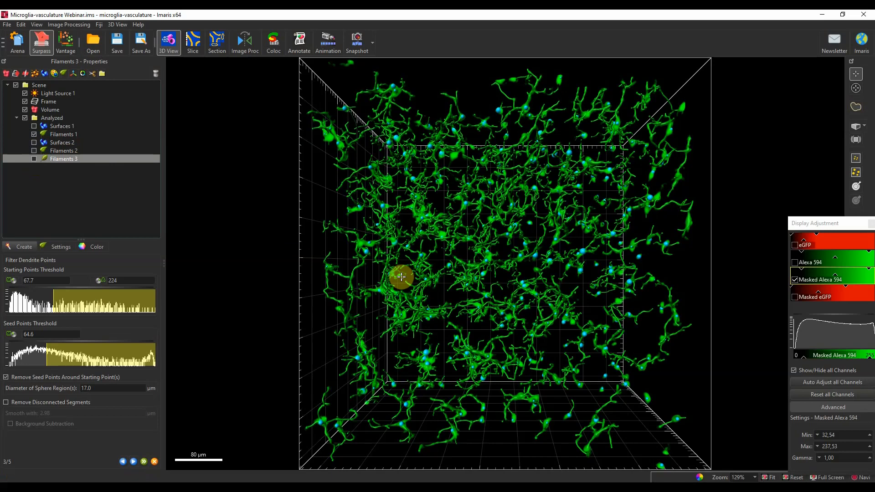
click(76, 136)
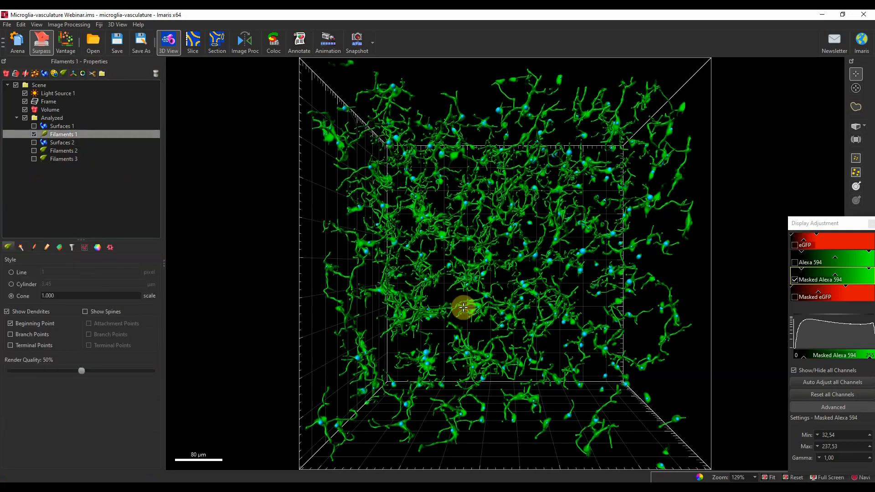
drag(463, 307, 460, 277)
scroll(460, 277, up, 2)
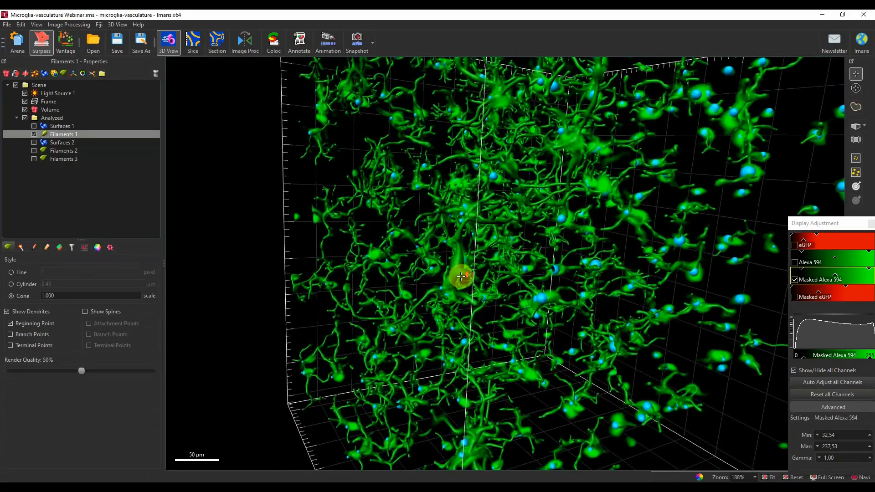
scroll(462, 276, up, 2)
drag(453, 262, 531, 245)
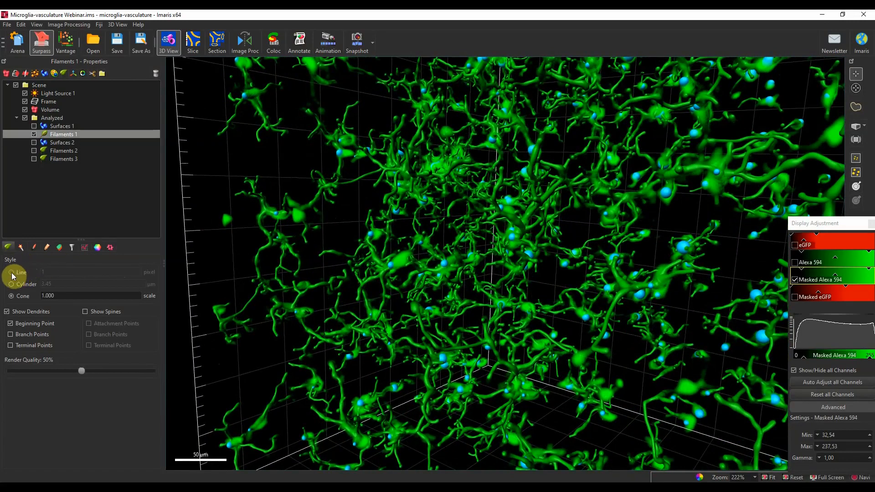
Step: Display Filaments 1 in Line style and hide the Masked Alexa 594 channel
click(12, 272)
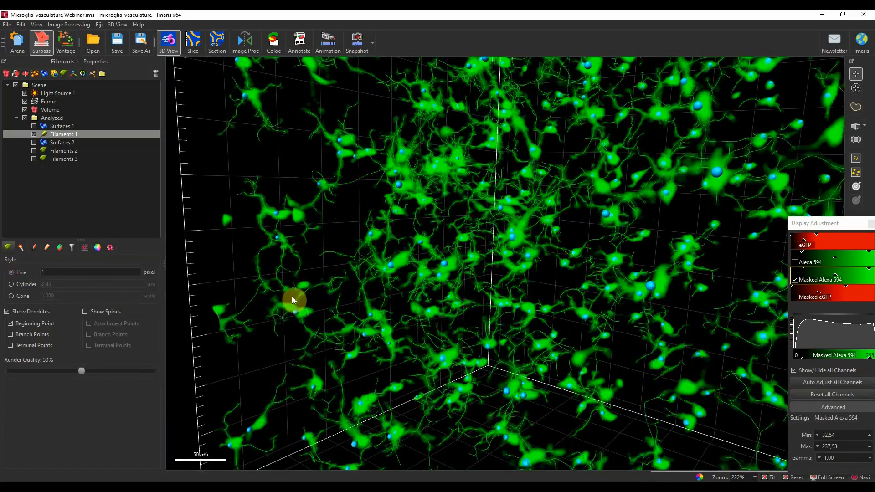
drag(447, 295, 539, 295)
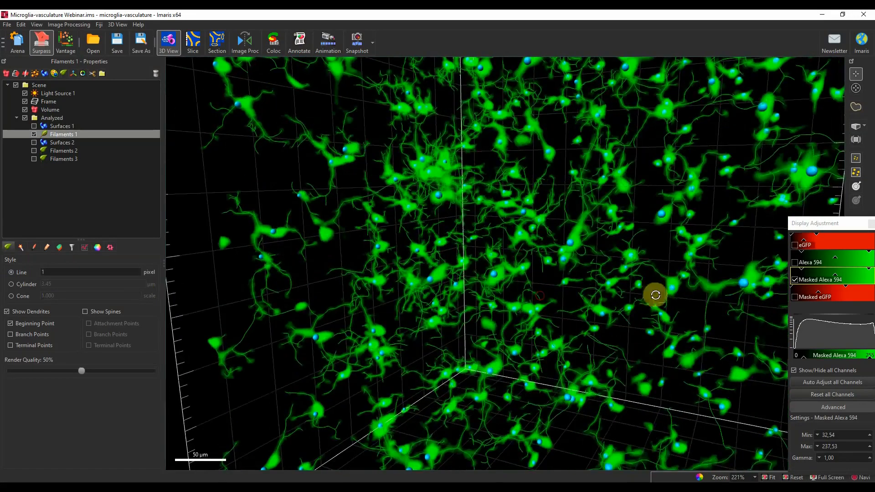
click(795, 279)
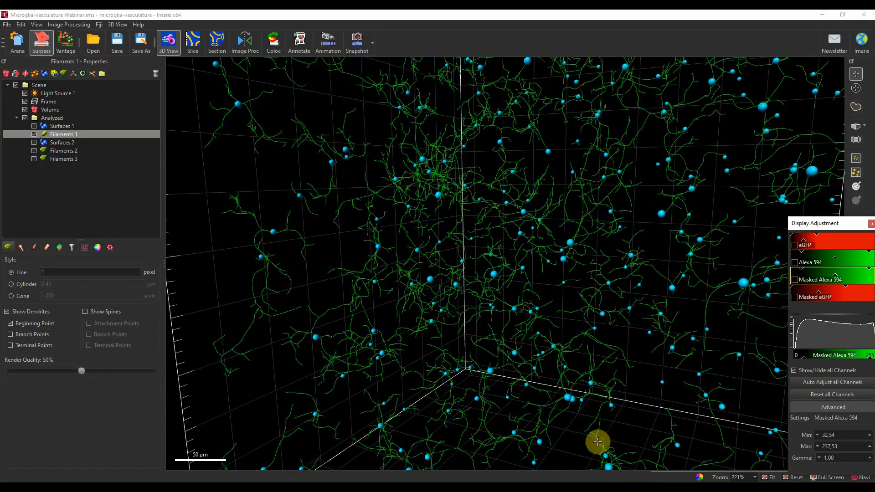
Step: Show the dendrite branch points and terminal points of Filaments 1 and inspect them in 3D
drag(469, 357, 519, 298)
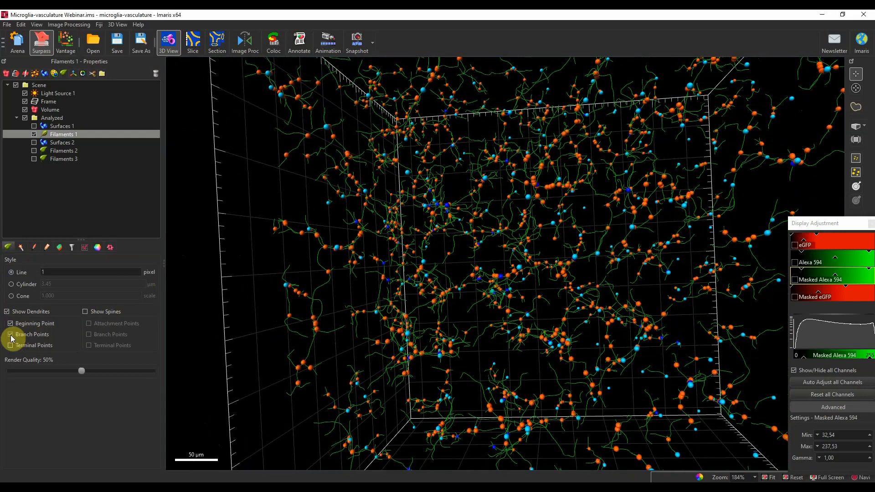
drag(422, 340, 463, 305)
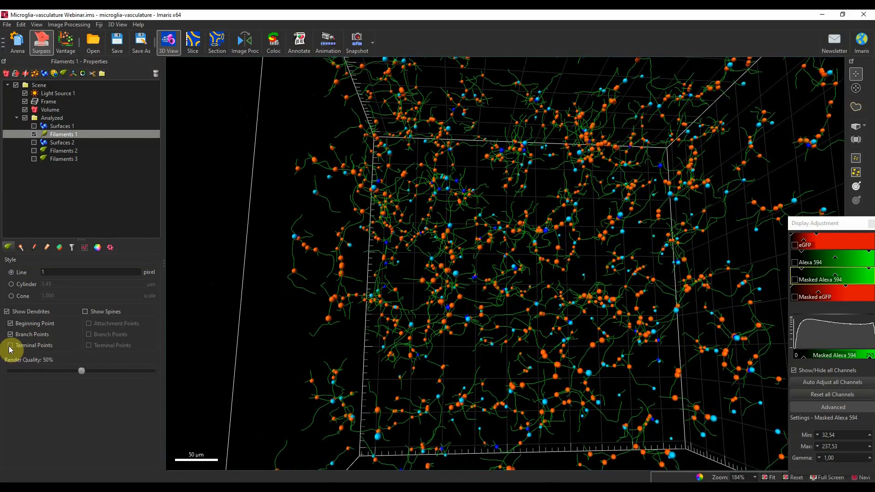
click(9, 347)
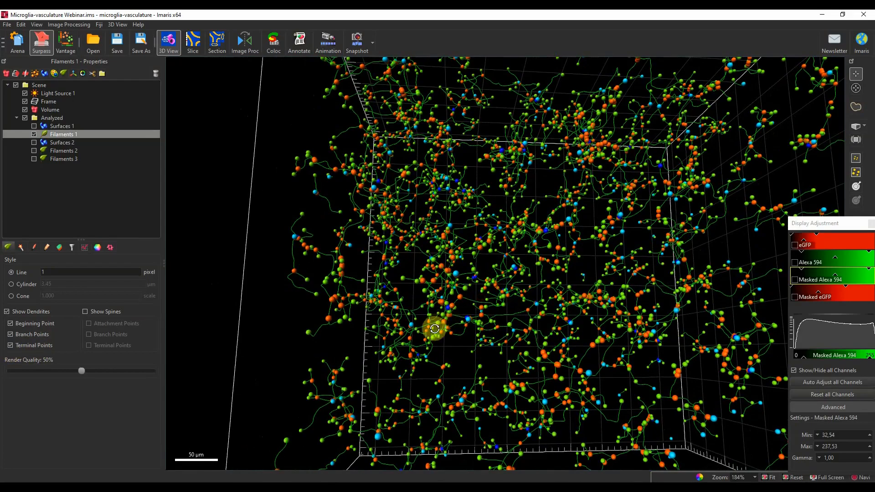
Step: Toggle the dendrite branch points of Filaments 1 off and on to compare the display, then view the whole volume
drag(437, 324, 418, 344)
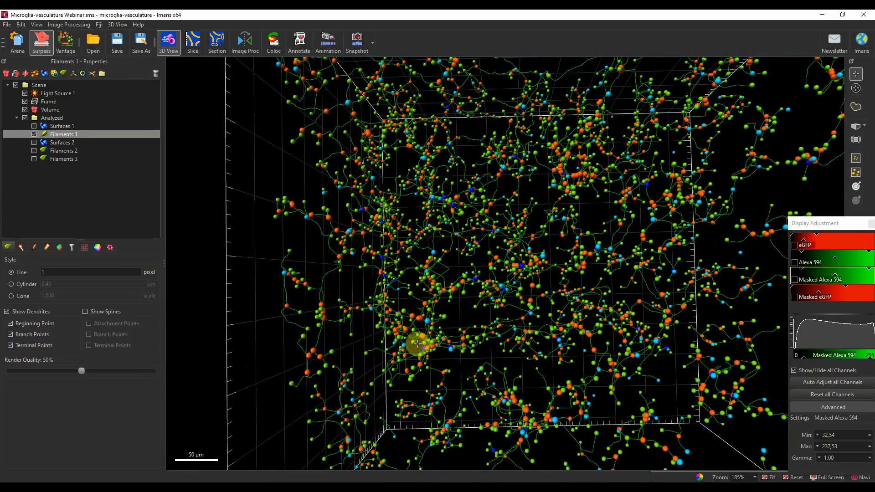
click(11, 335)
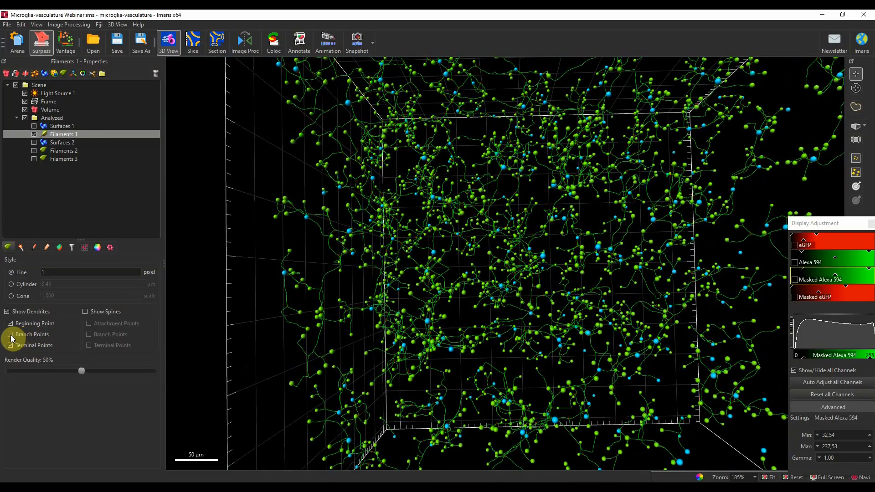
click(10, 335)
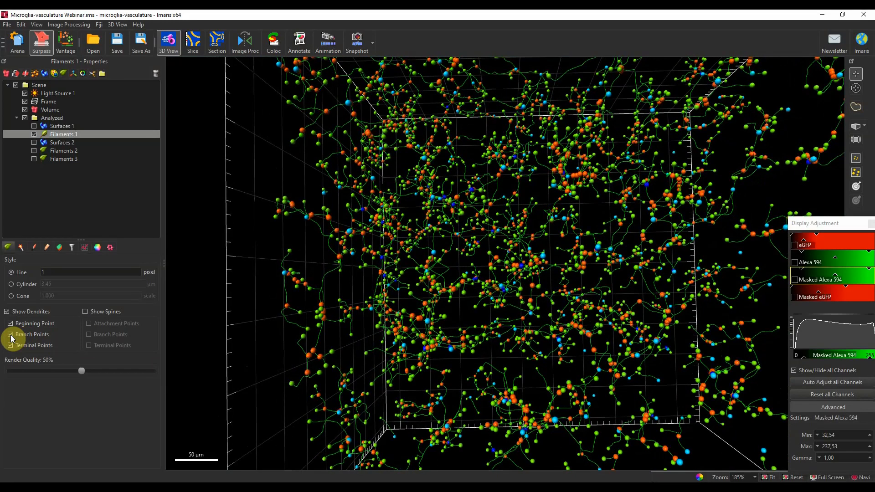
click(11, 335)
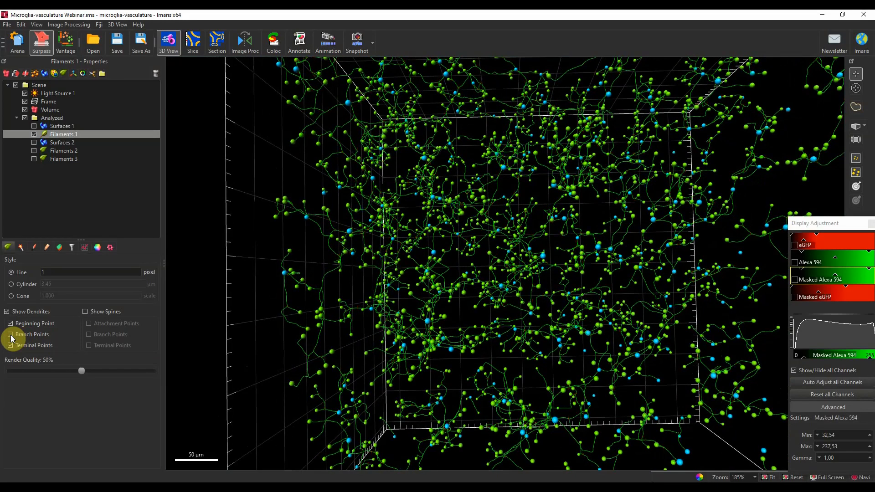
click(10, 334)
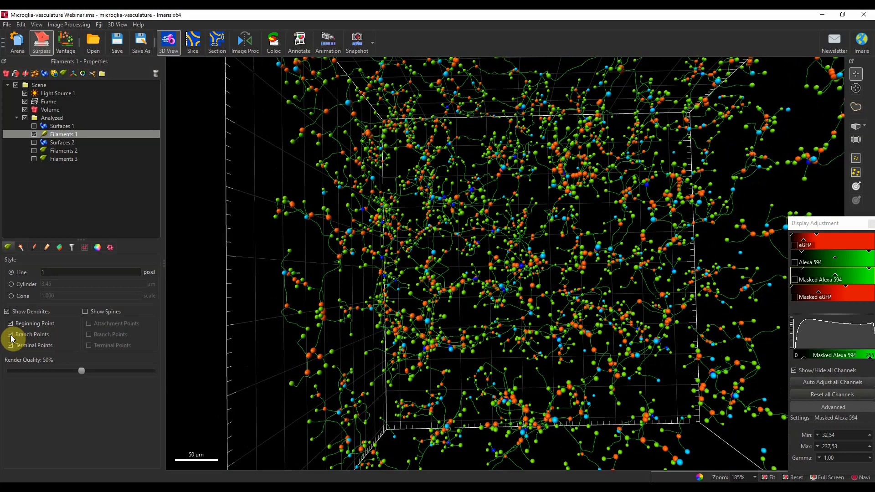
click(11, 335)
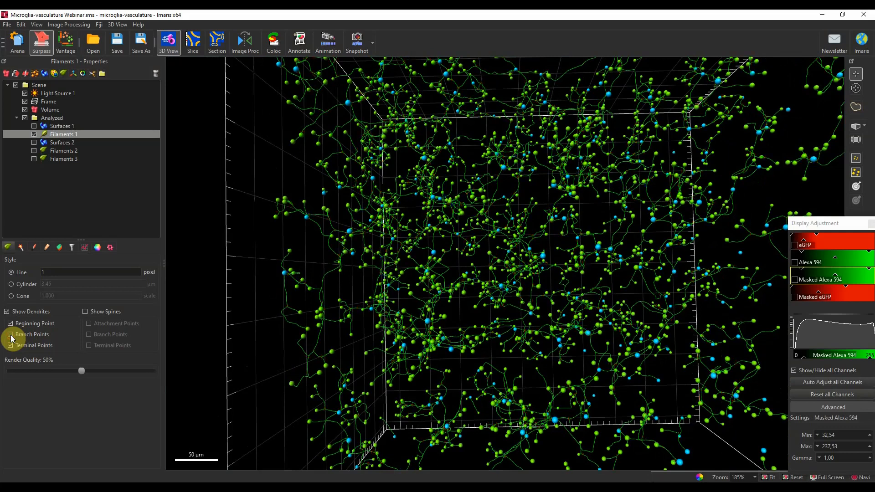
click(11, 335)
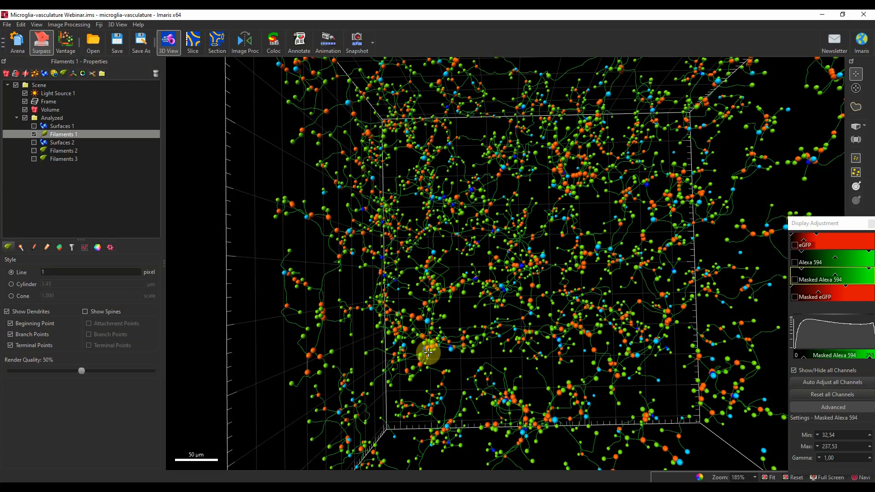
scroll(428, 352, down, 4)
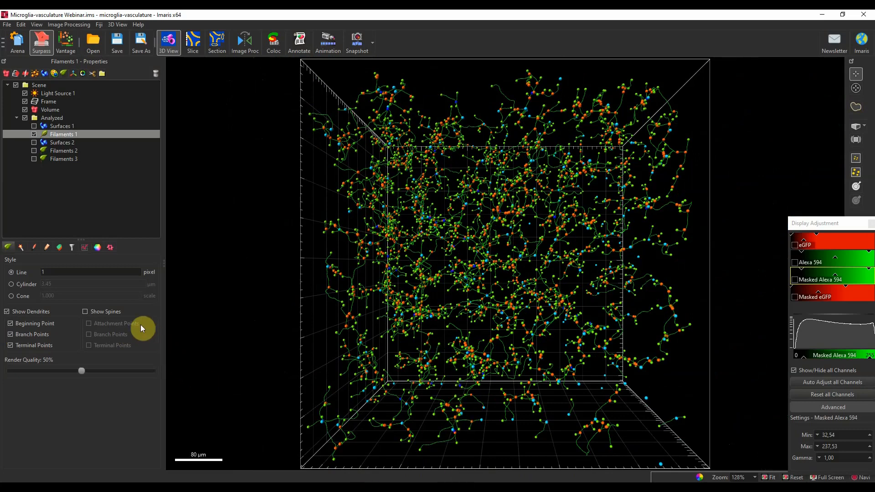
Step: Open the detailed statistics of Filaments 1 and list the Filament No. Dendrite Branches values
click(86, 248)
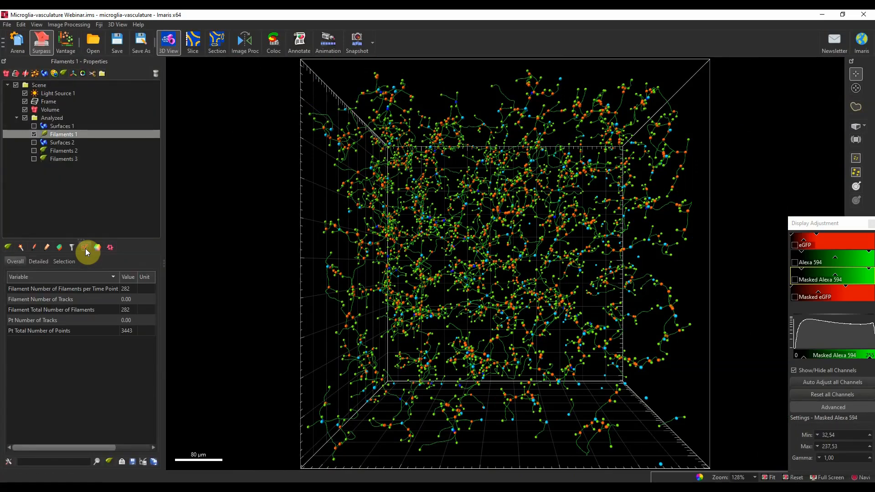
click(39, 261)
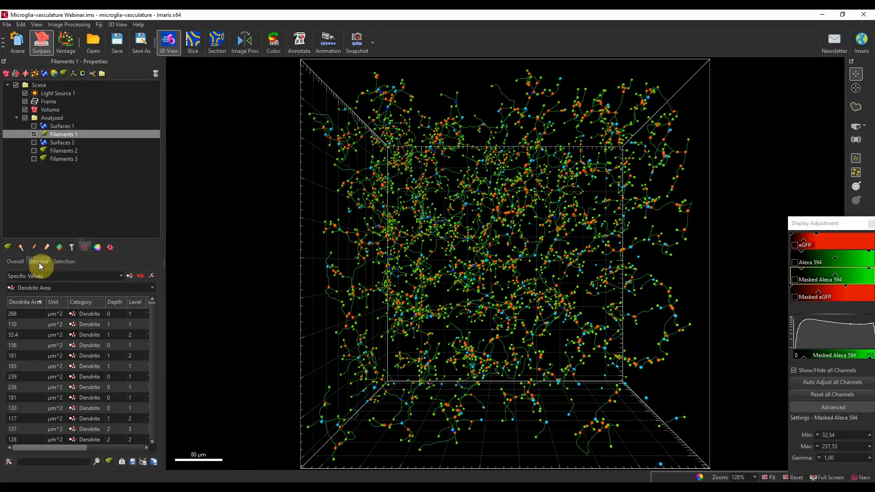
click(45, 287)
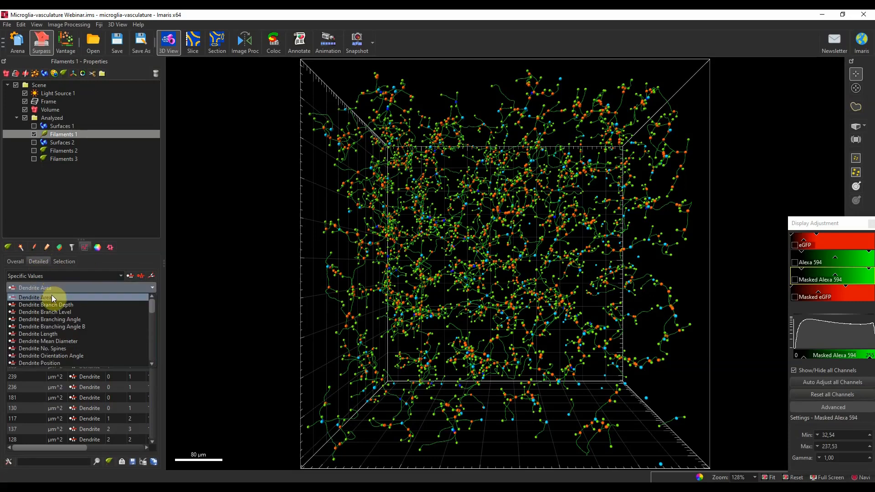
scroll(52, 298, down, 6)
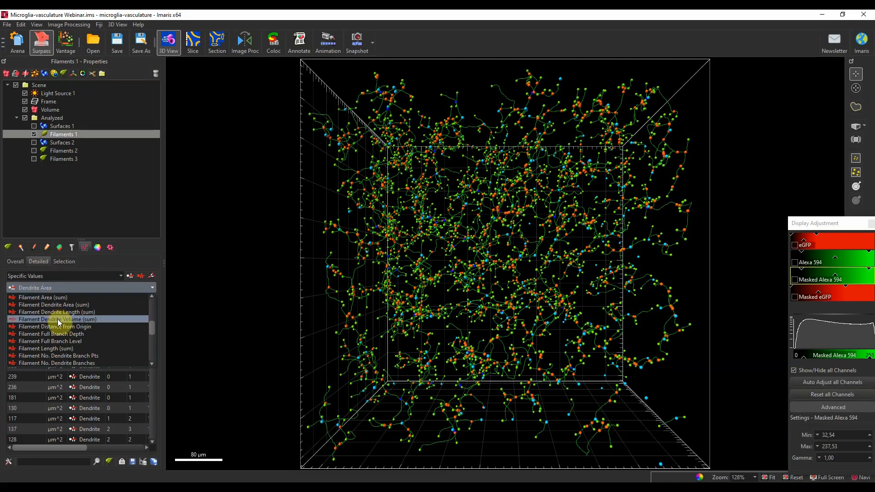
click(72, 363)
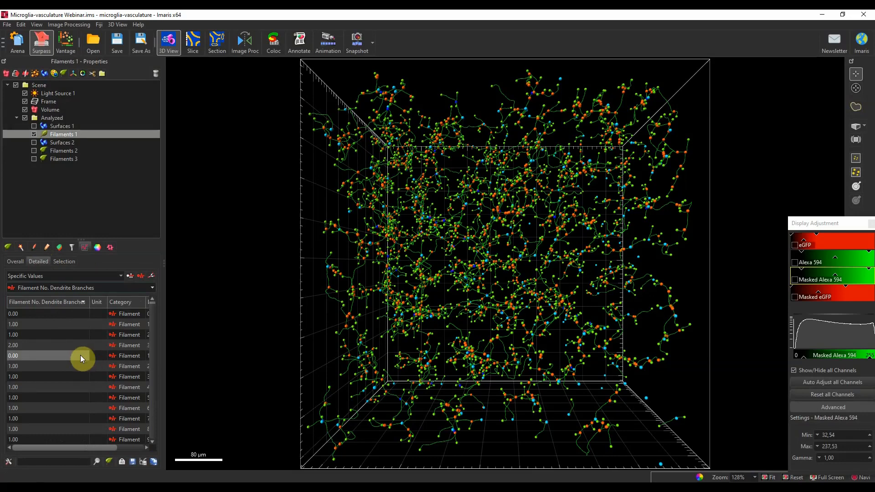
Step: Switch the detailed statistics of Filaments 1 to Filament No. Sholl Intersections
click(84, 288)
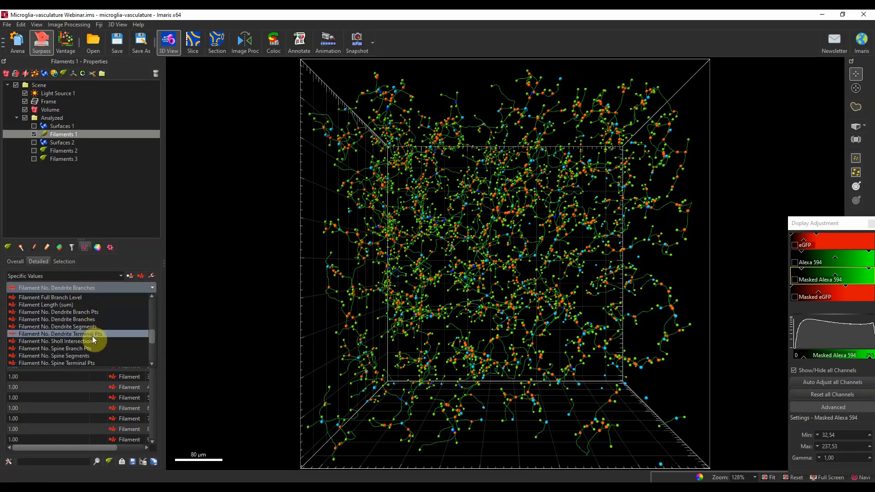
scroll(91, 340, down, 1)
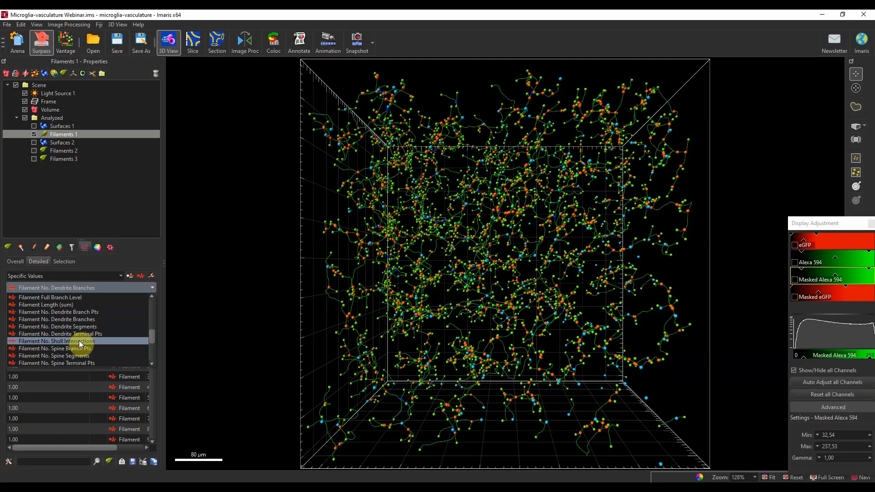
click(78, 341)
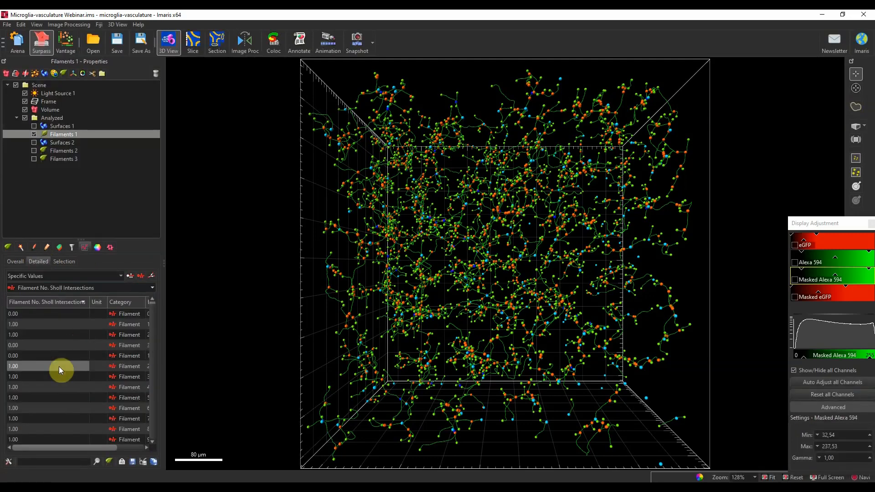
Step: Review the filament statistic values and the Sholl Spheres Resolution setting in the statistics preferences, and close them without saving
click(9, 463)
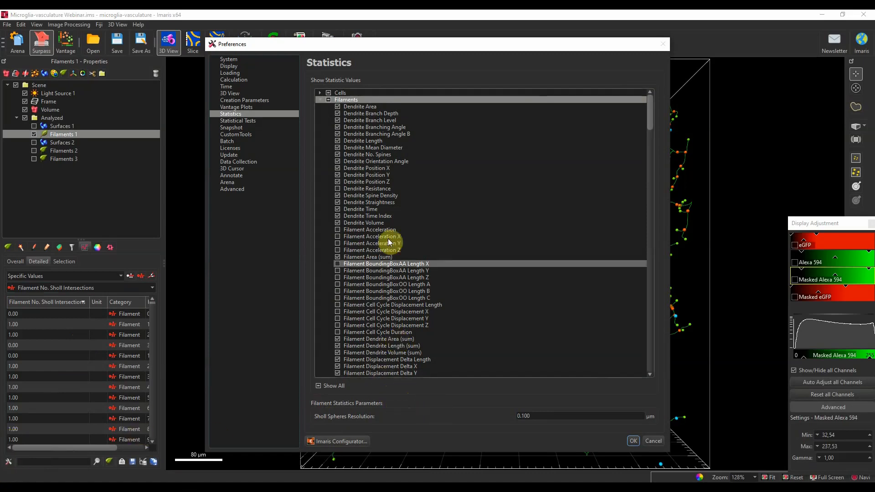
scroll(390, 251, down, 2)
scroll(390, 250, down, 11)
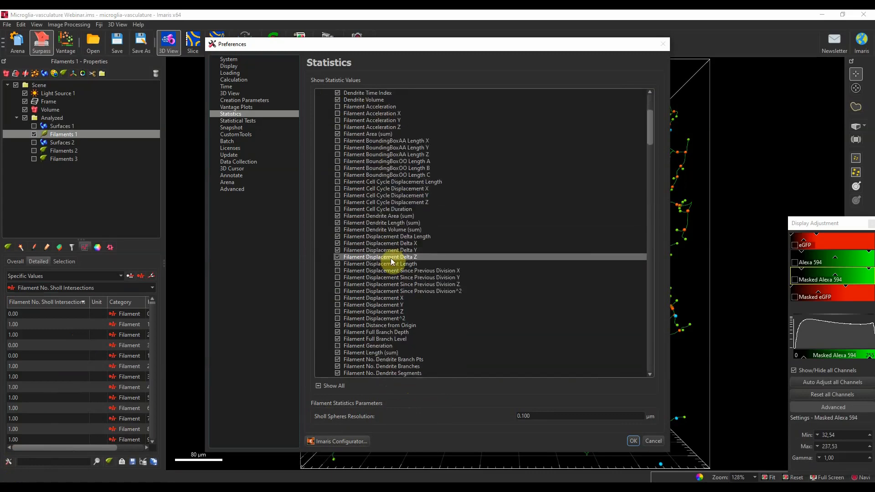
scroll(391, 262, down, 4)
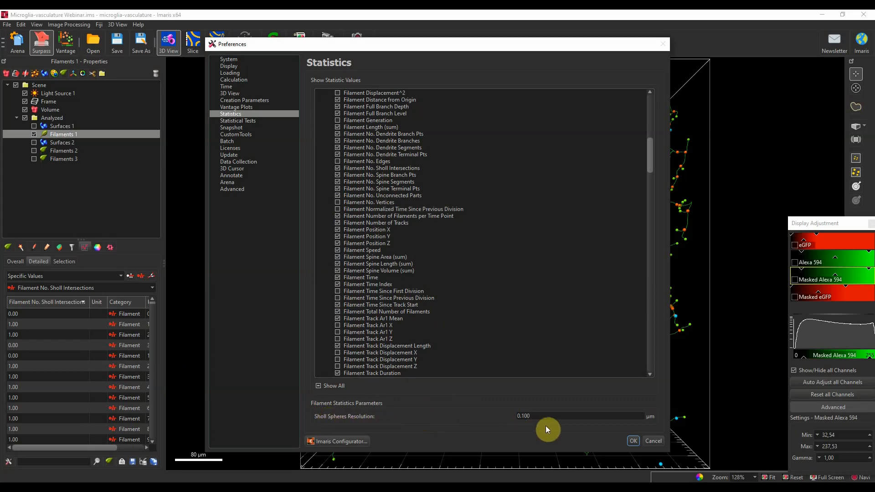
click(654, 441)
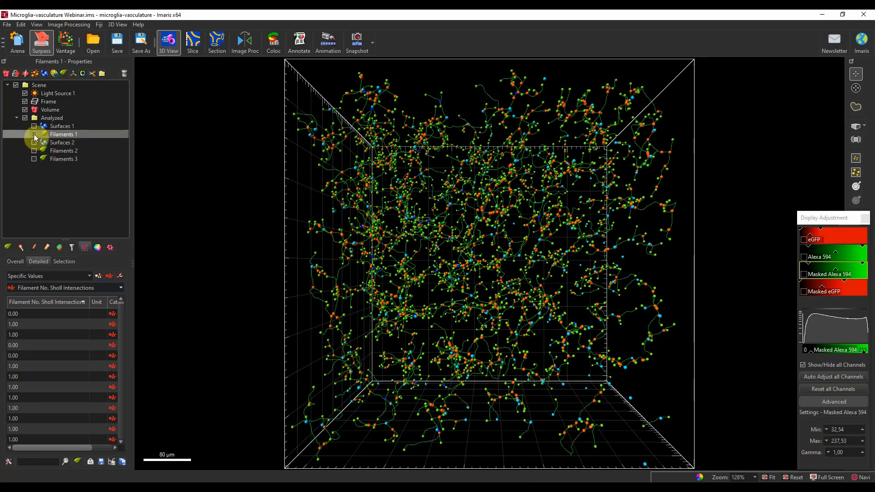
Step: Hide Filaments 1, show the eGFP vasculature channel, and select and display Surfaces 2
click(34, 134)
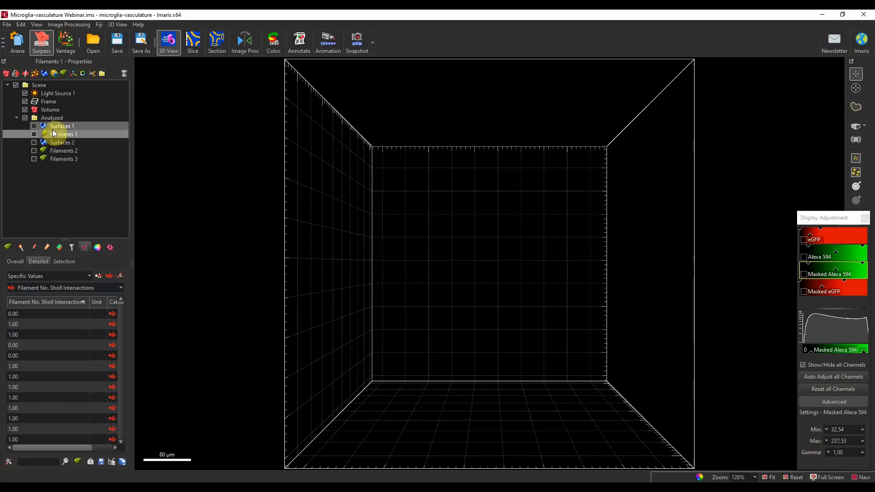
click(803, 240)
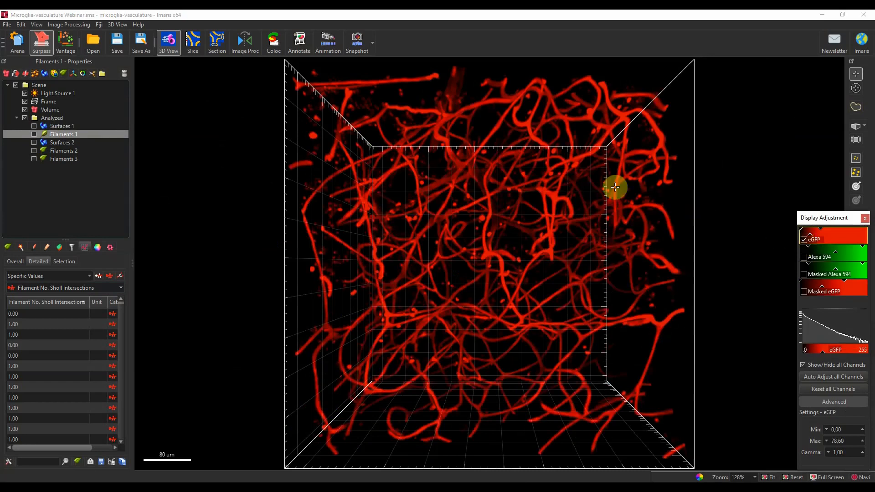
click(57, 143)
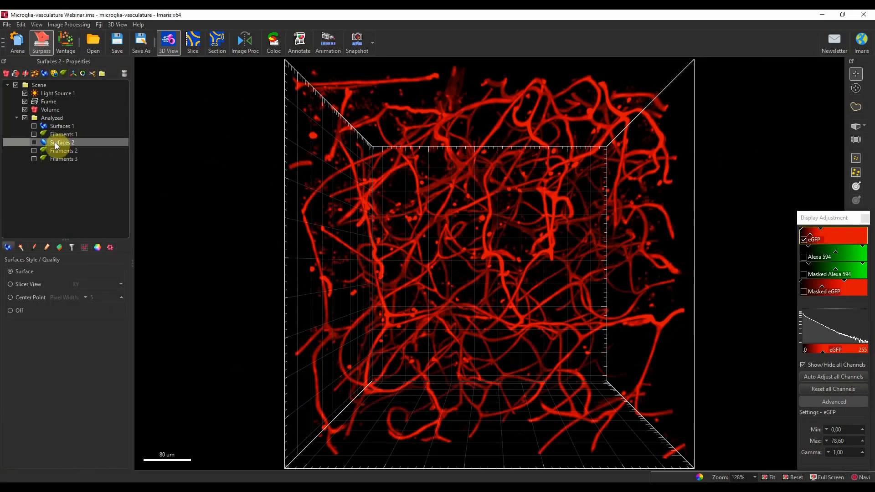
click(34, 143)
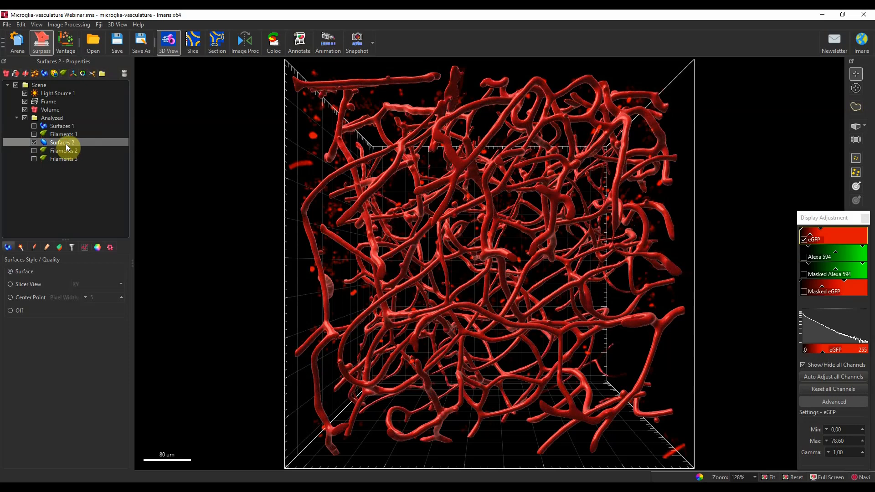
Step: Open the channel masking settings for all of Surfaces 2 on eGFP, enable a constant value for voxels inside the surface, and cancel
click(46, 249)
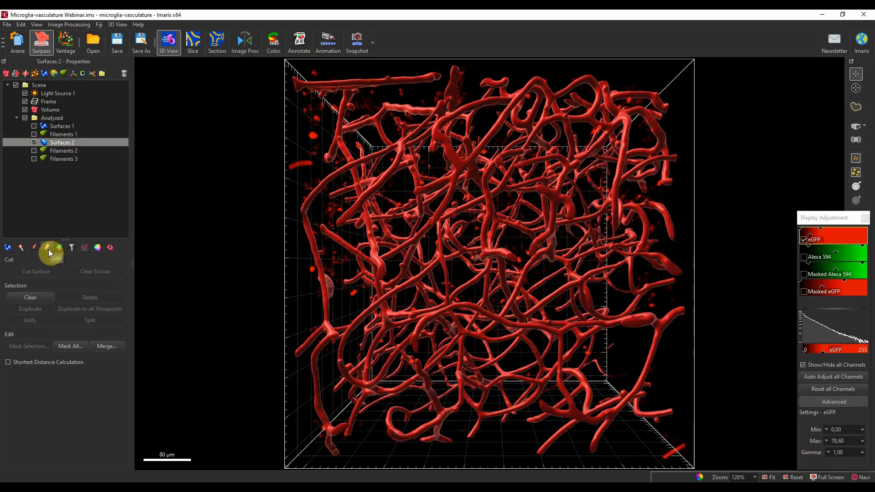
click(71, 347)
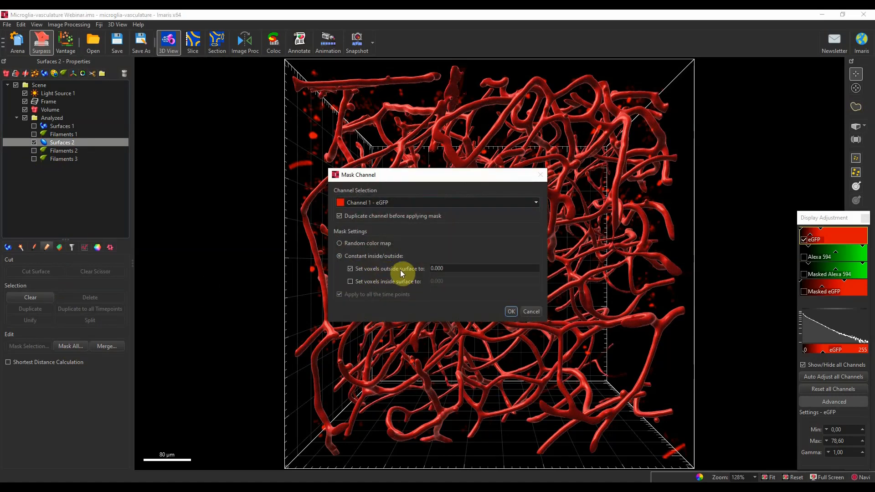
click(349, 281)
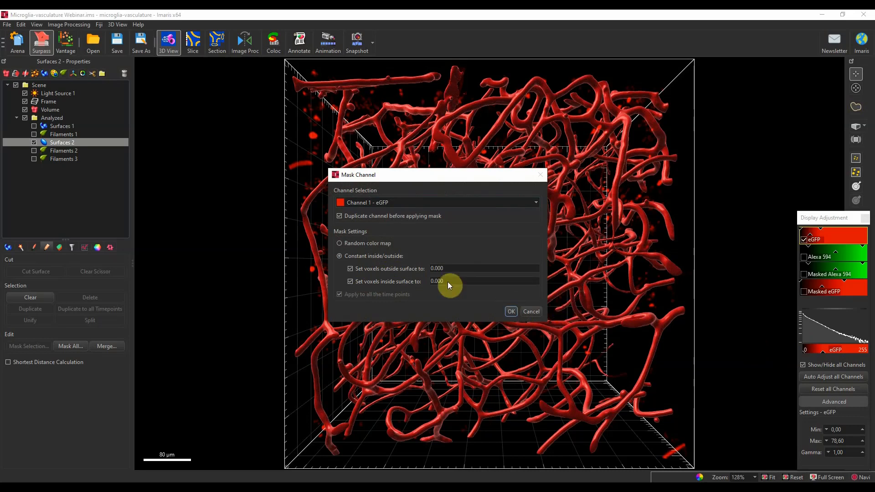
drag(455, 281, 426, 281)
click(527, 311)
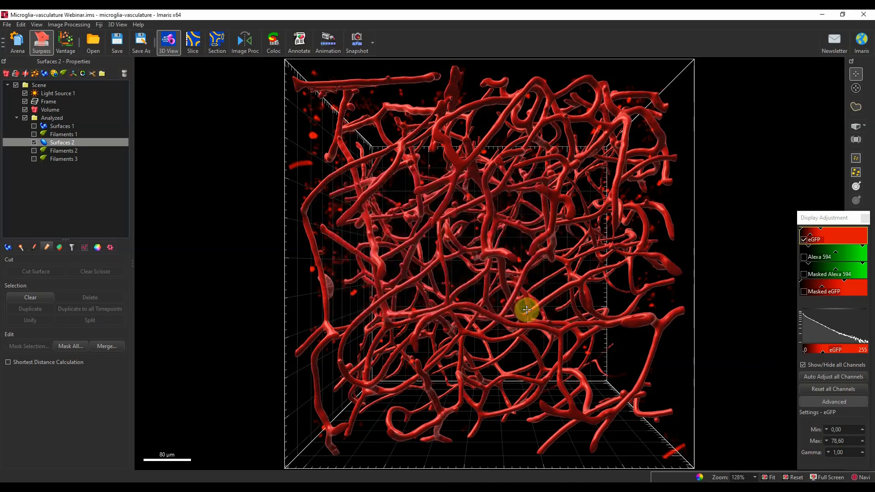
Step: Replace the eGFP channel display with Masked eGFP and hide Surfaces 2
click(803, 239)
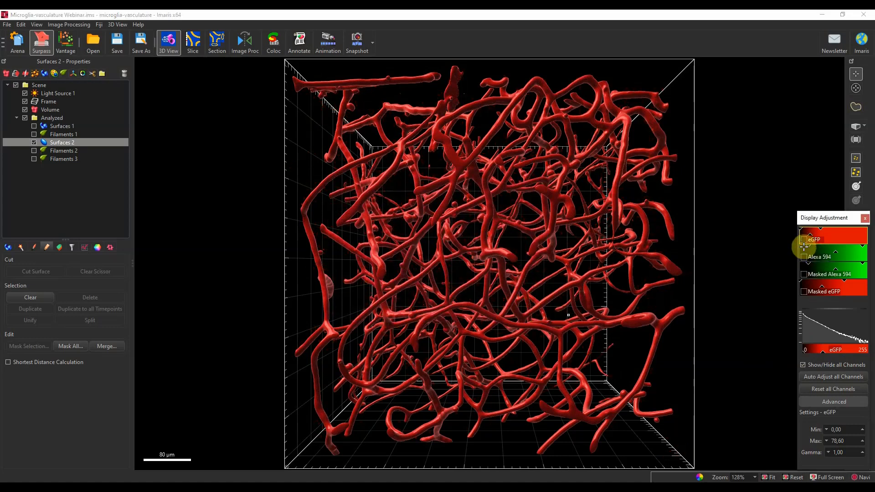
click(803, 291)
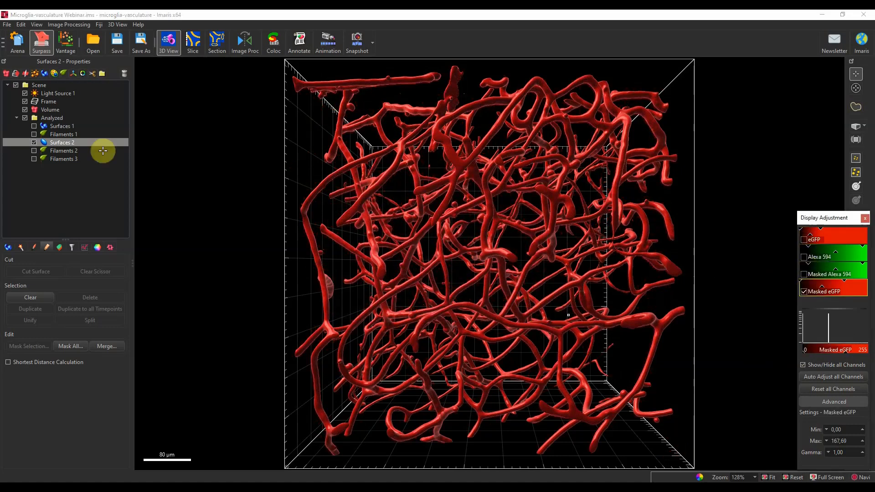
click(34, 143)
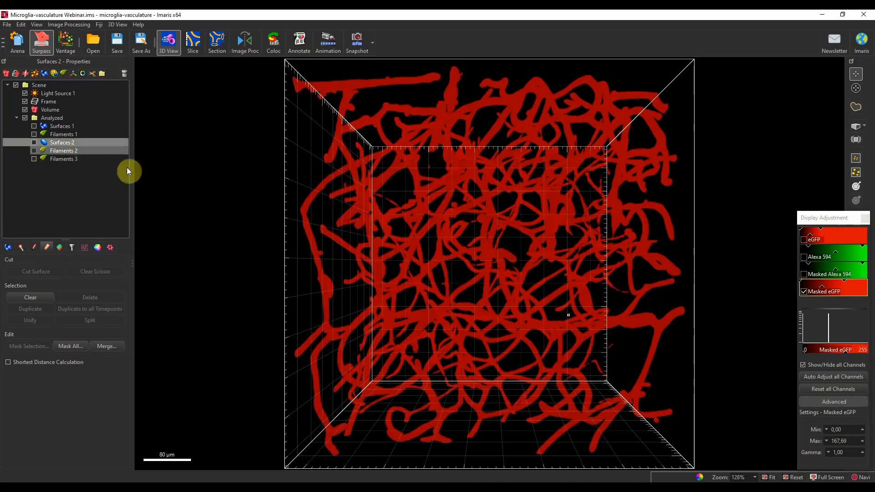
Step: Compare the original eGFP channel with Masked eGFP, ending with only Masked eGFP displayed
click(803, 291)
click(803, 239)
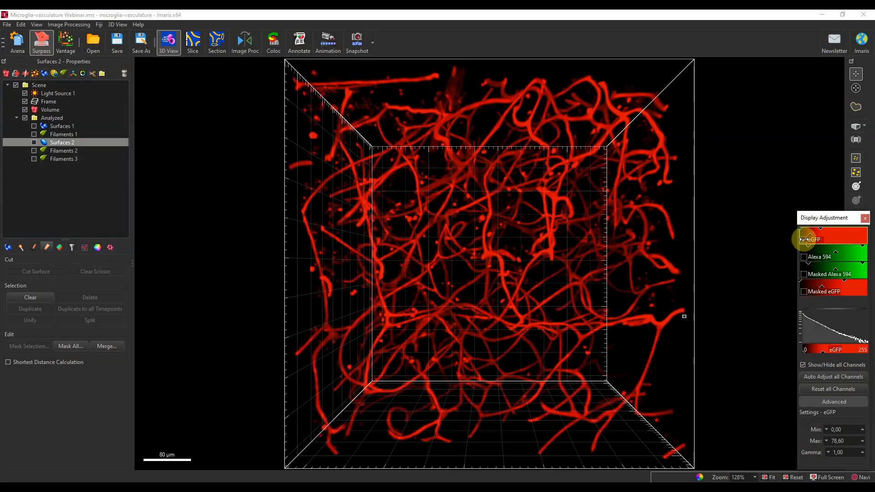
click(803, 239)
click(803, 291)
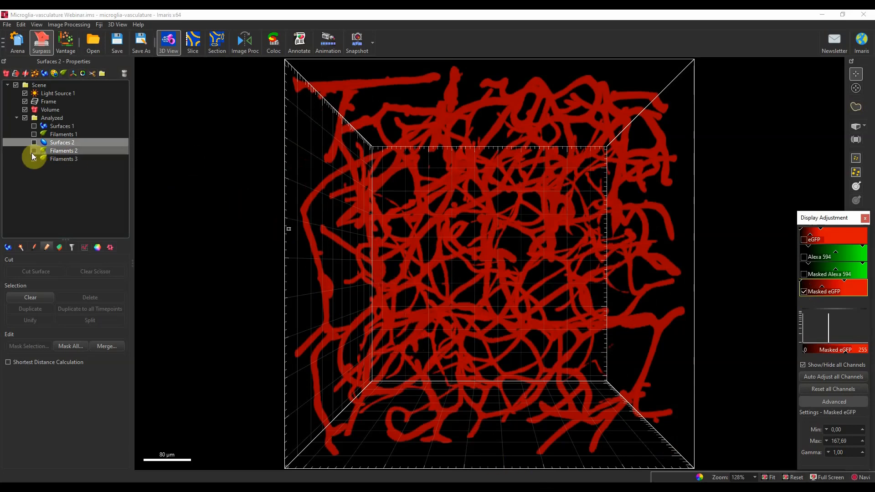
Step: Create a new Filaments object using the Threshold (loops) algorithm and proceed to its preprocessing settings
click(62, 74)
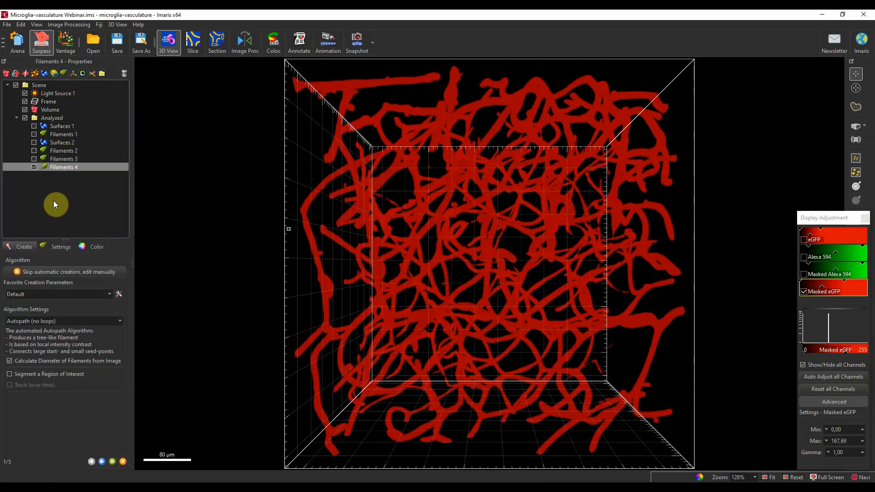
click(57, 322)
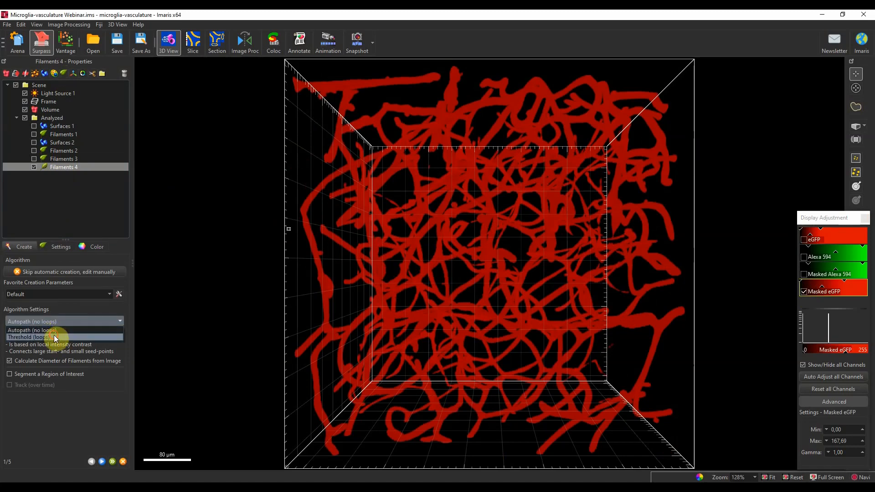
click(53, 336)
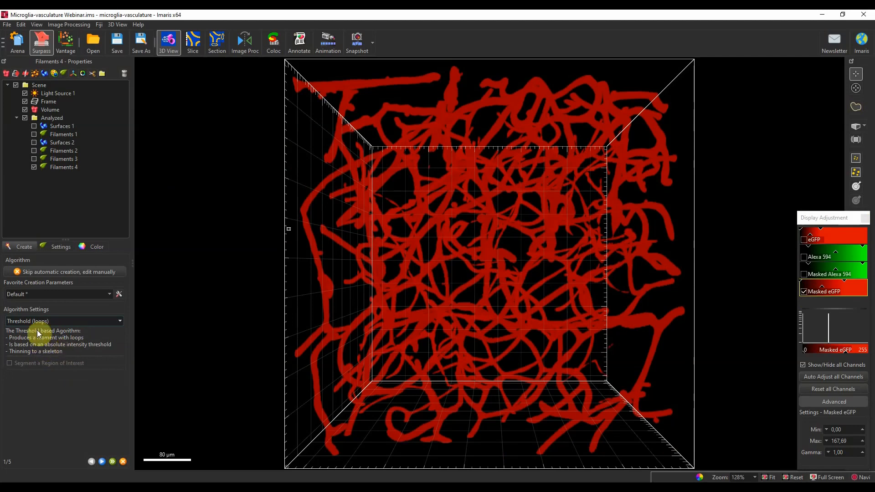
click(102, 461)
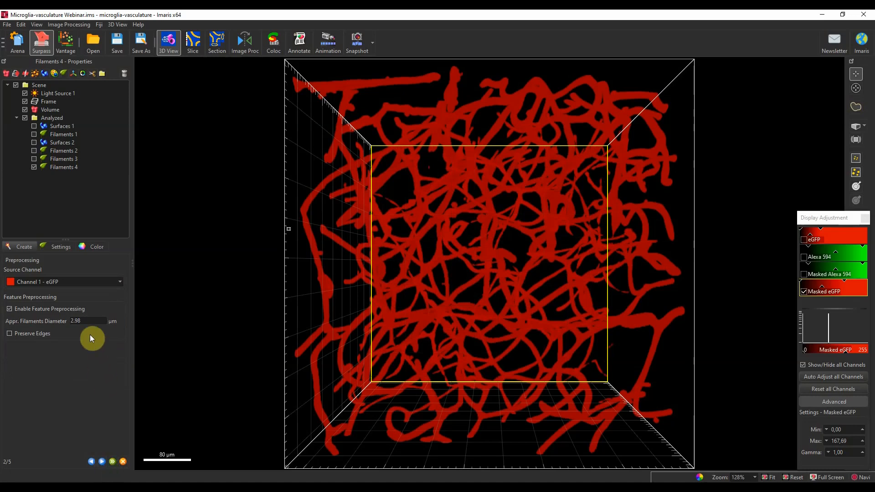
Step: Try Channel 4 - Masked eGFP as the source channel, and switch back to Channel 1 - eGFP
click(56, 282)
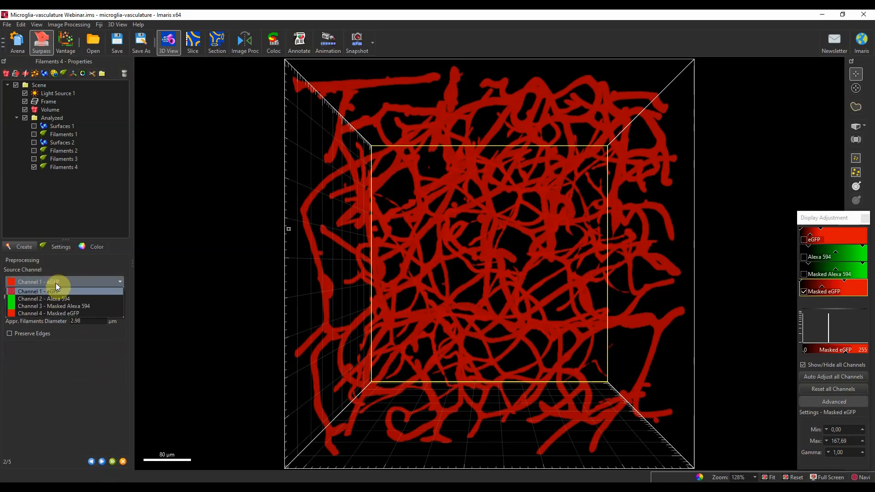
click(65, 312)
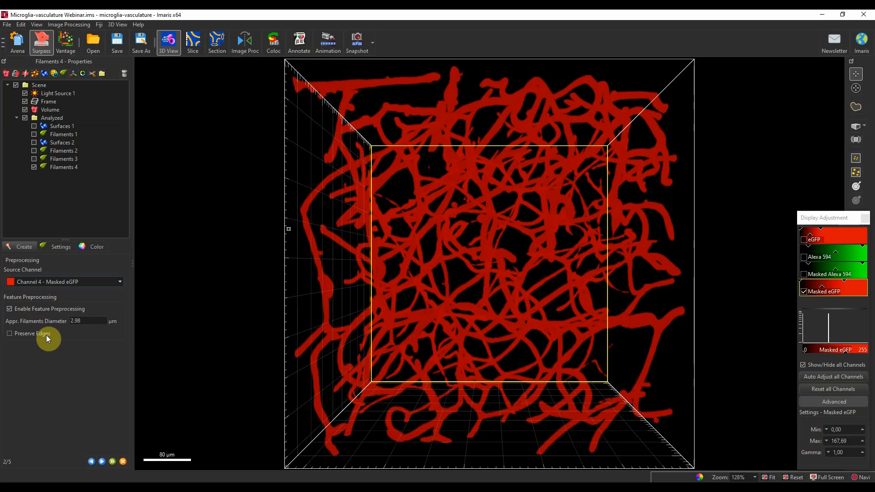
click(62, 281)
click(62, 291)
click(37, 283)
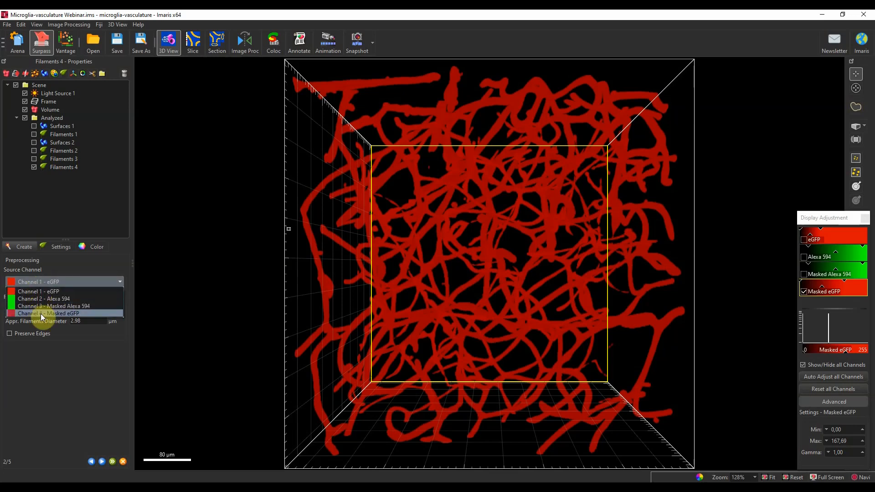
click(46, 281)
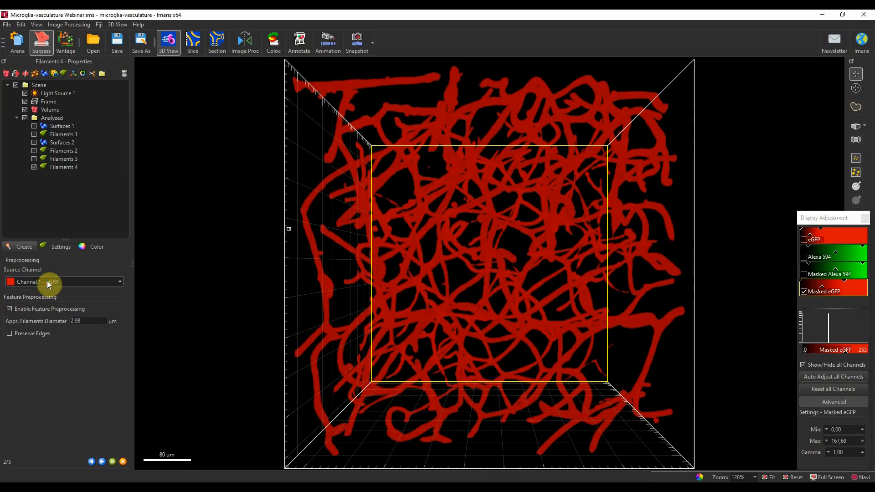
Step: Preprocess the eGFP channel and try different segmentation thresholds, ending with a connective baseline of 13.155 and 24.286
click(102, 461)
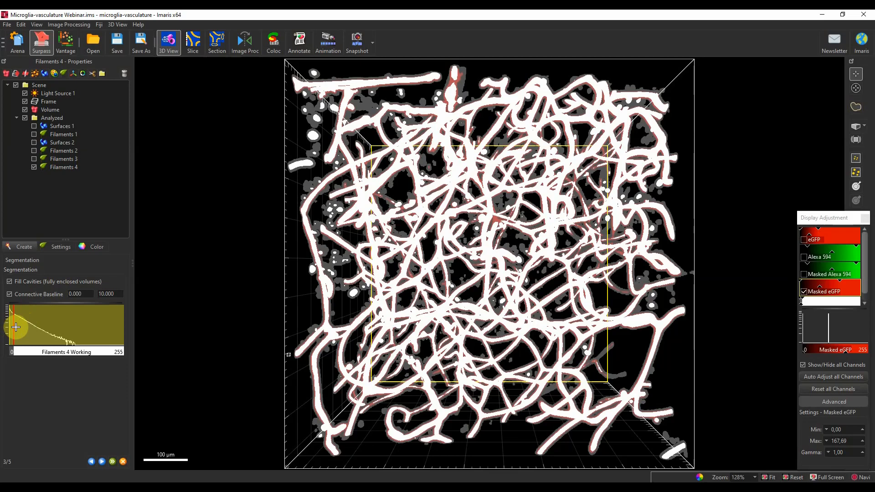
mouse_move(15, 327)
mouse_down()
mouse_move(50, 326)
mouse_move(17, 326)
mouse_up()
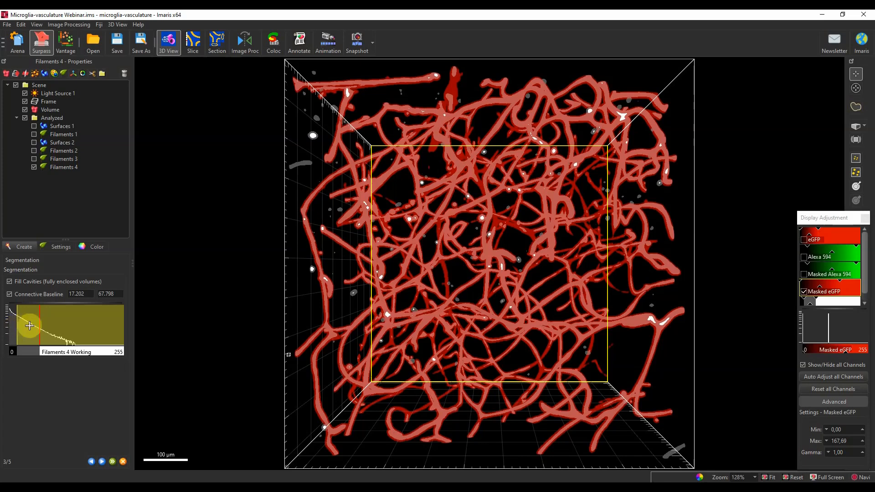
drag(34, 327, 15, 323)
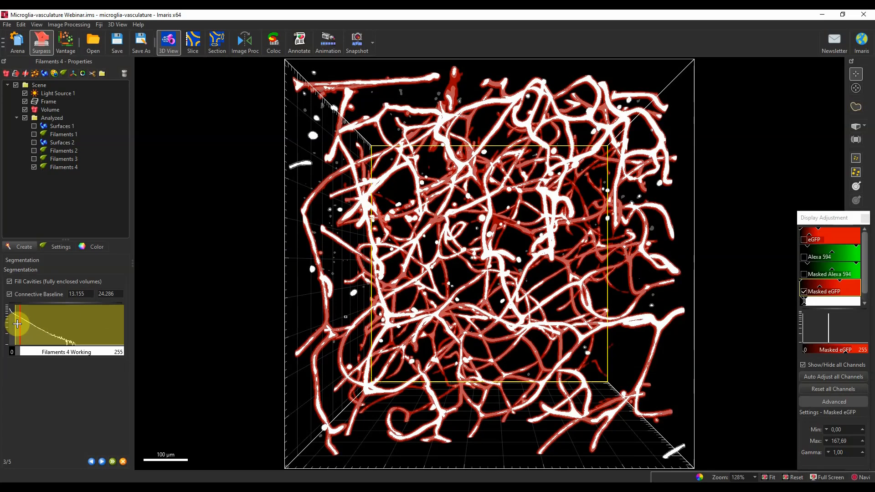
Step: Return to preprocessing, set the source channel to Channel 4 - Masked eGFP, and proceed to segmentation
click(91, 461)
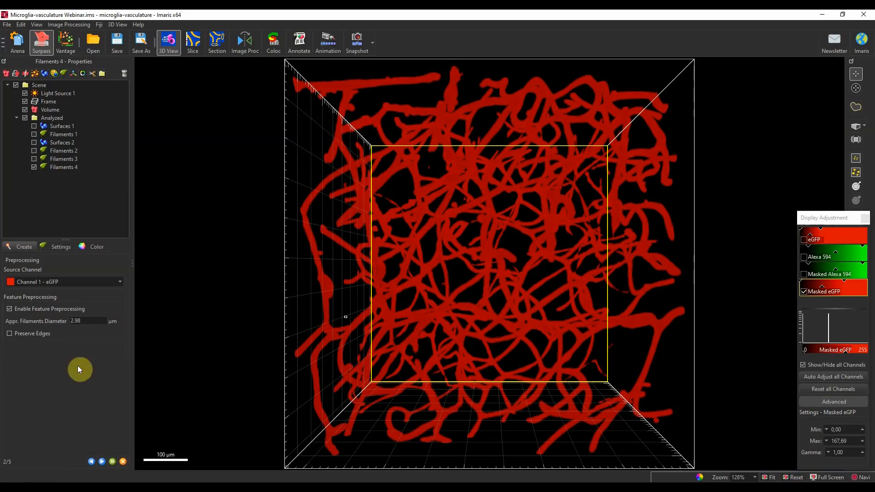
click(79, 283)
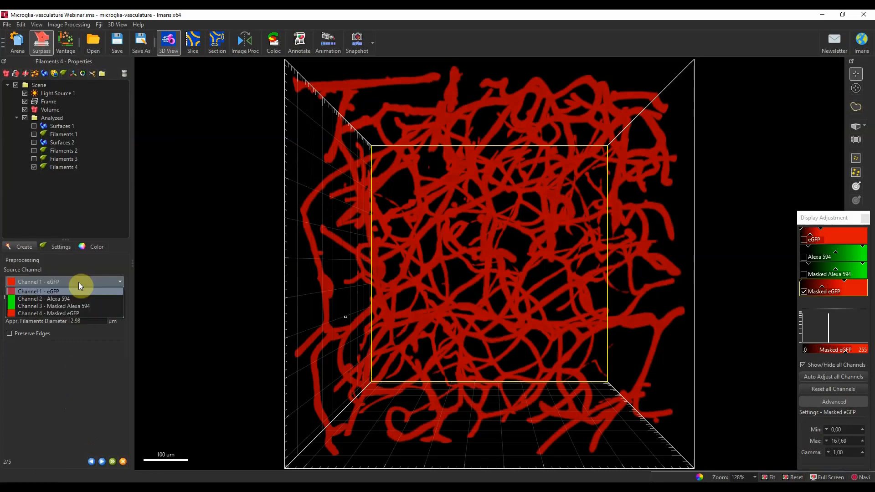
click(73, 313)
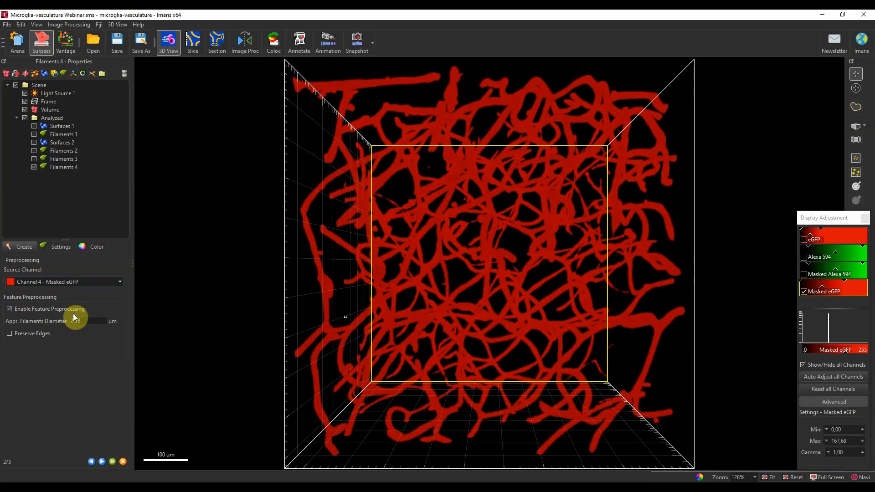
click(103, 459)
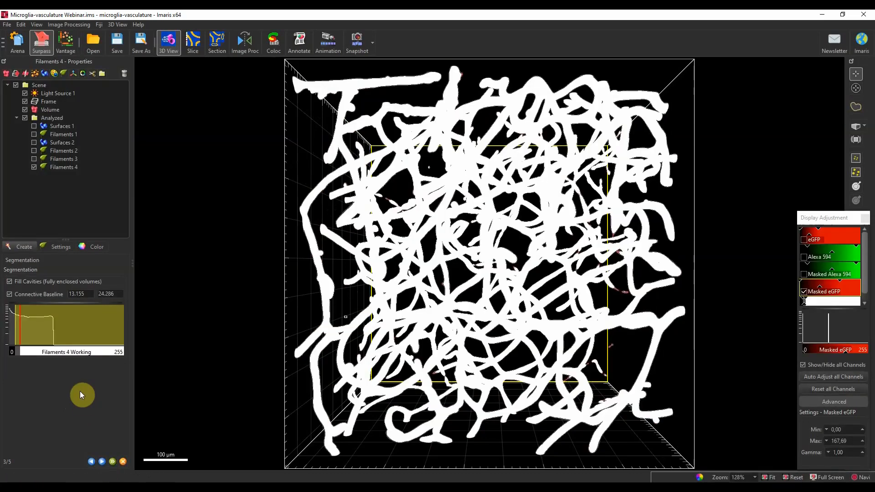
Step: Set the connective baseline thresholds to about 36.429 and 57.679 and proceed to graph compilation
drag(26, 324, 31, 324)
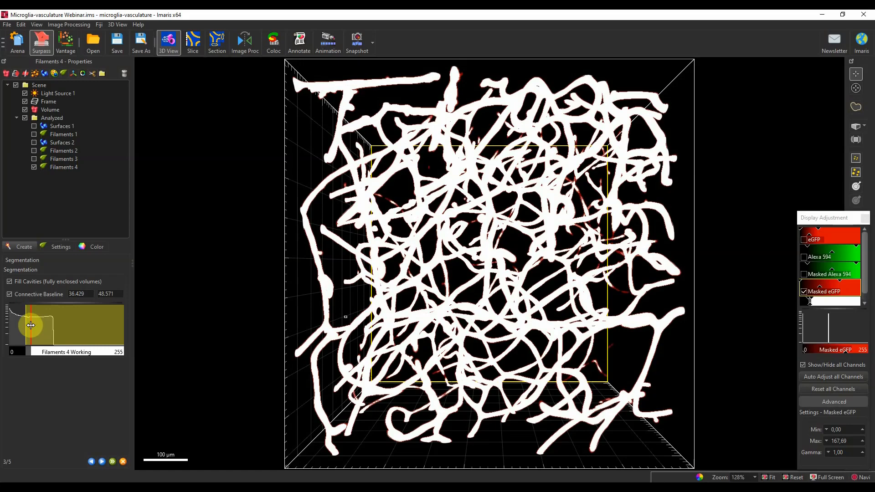
drag(31, 325, 35, 325)
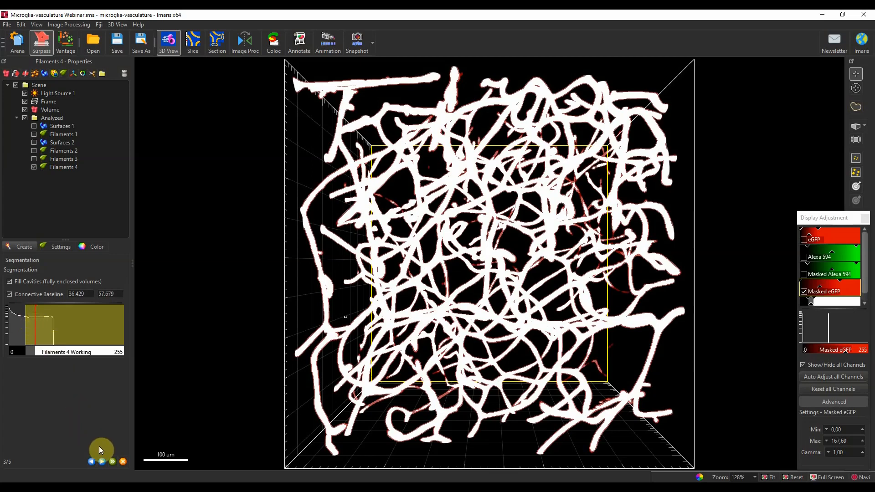
click(103, 462)
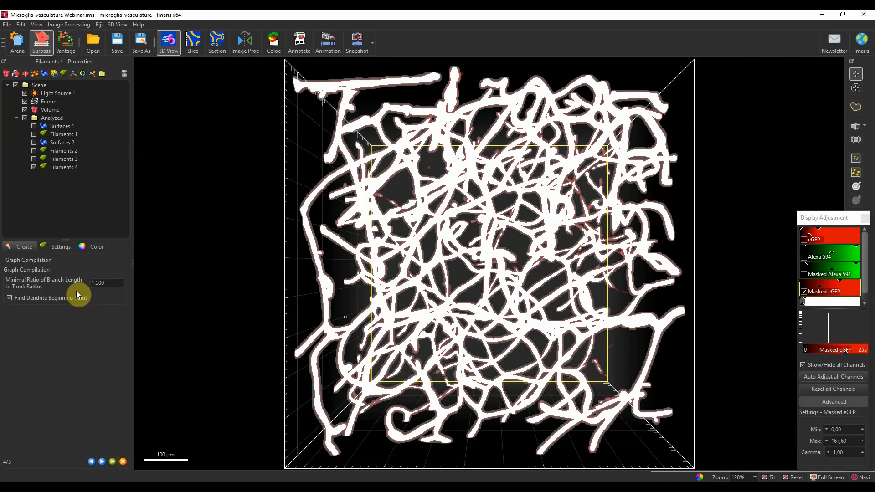
Step: Read the Graph Compilation help page on the minimal ratio of branch length to trunk radius, and return to Imaris
right_click(46, 283)
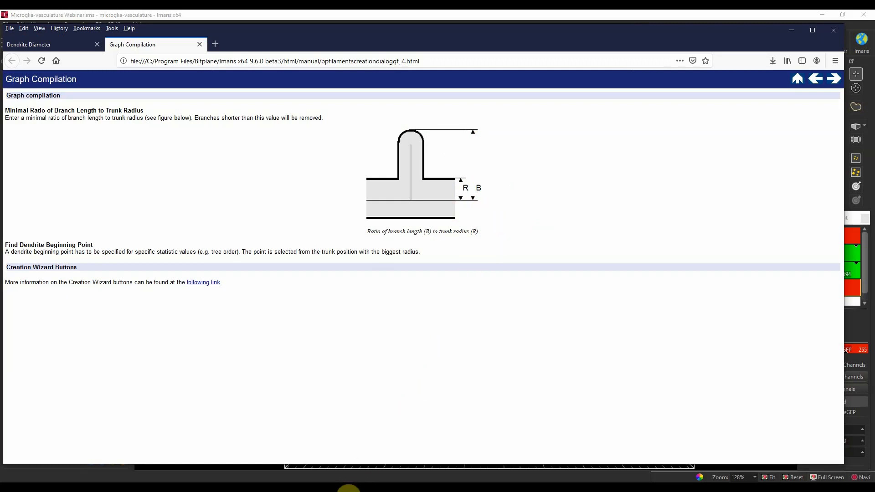
mouse_move(349, 488)
click(371, 459)
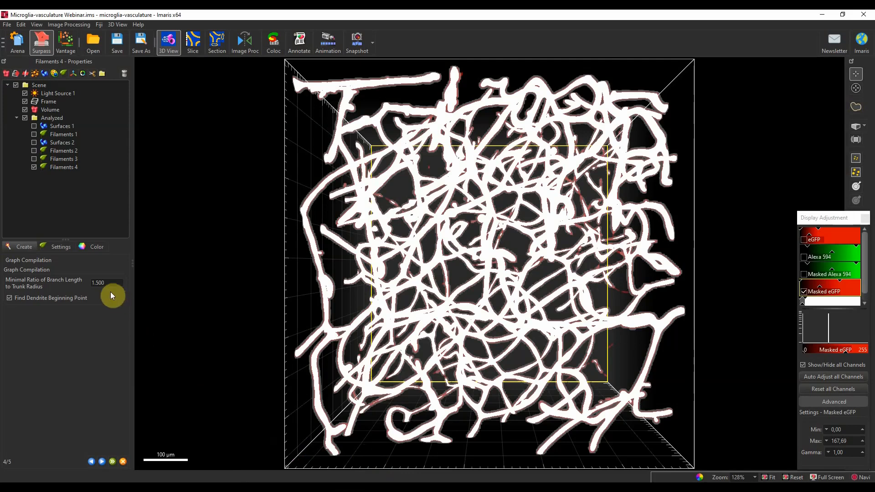
Step: Set the minimal ratio of branch length to trunk radius to 5 and disable finding the dendrite beginning point
drag(110, 283, 74, 282)
text(5)
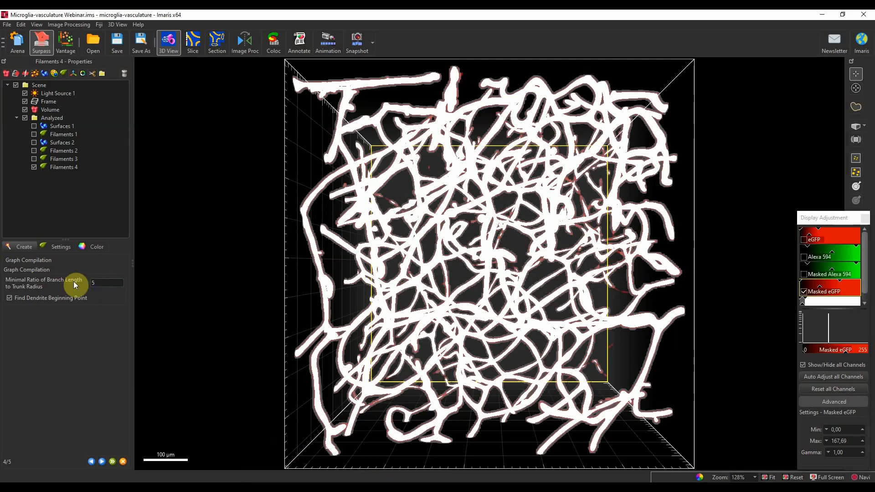
click(10, 299)
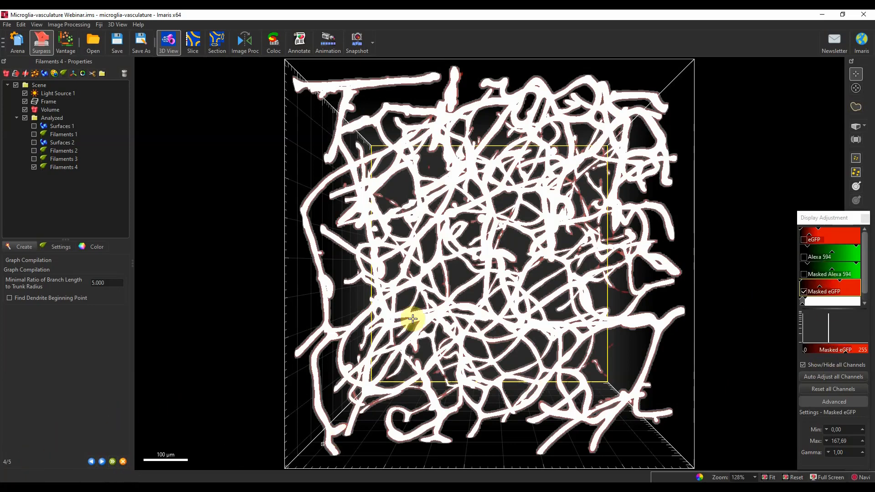
Step: Hide Filaments 4, display the finished Filaments 2, and turn off the Filaments 4 Working and Masked eGFP channels
scroll(821, 272, down, 1)
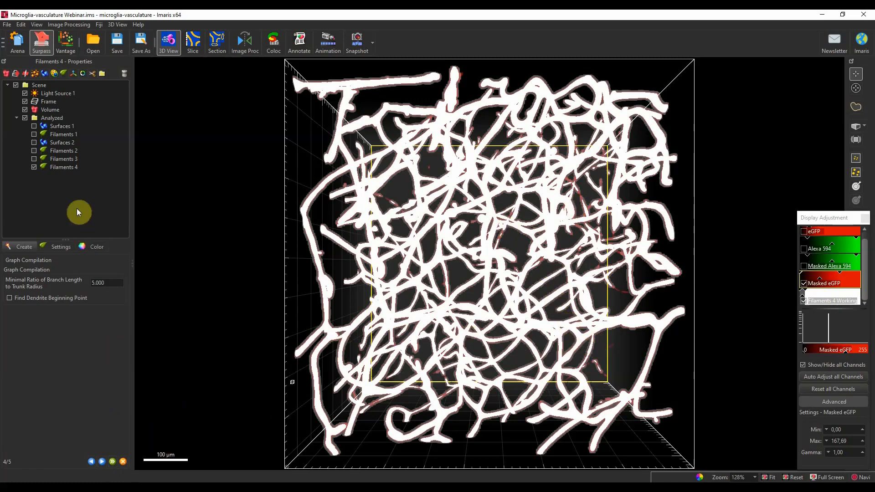
click(35, 168)
click(31, 160)
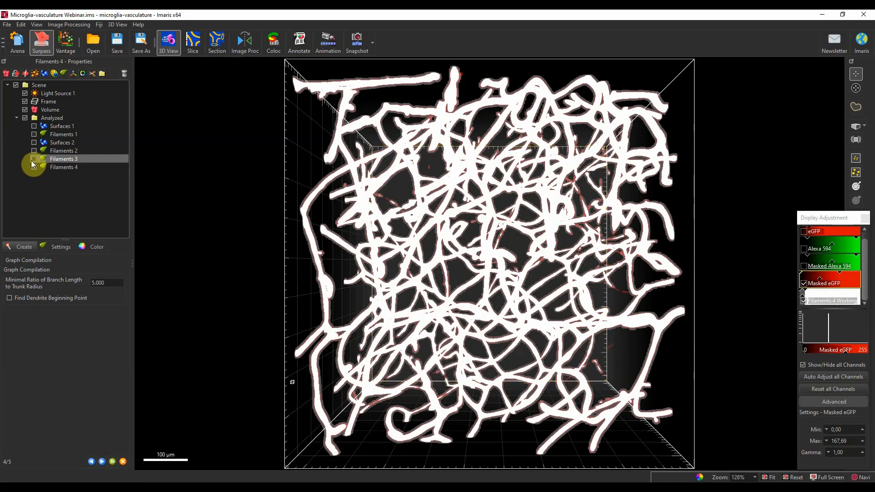
click(31, 150)
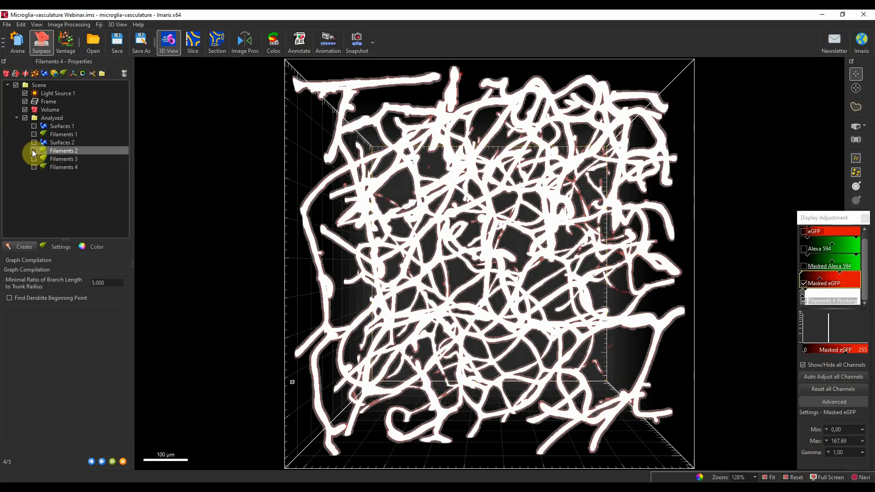
click(34, 151)
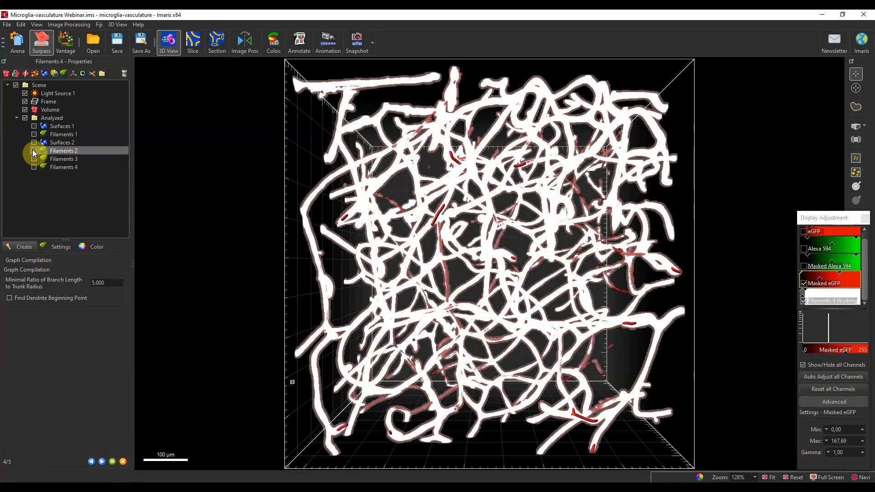
click(803, 301)
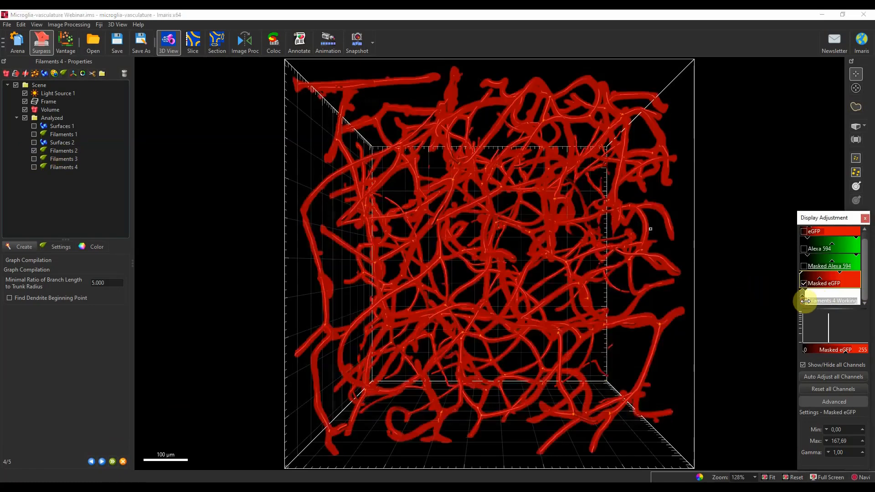
scroll(805, 253, up, 1)
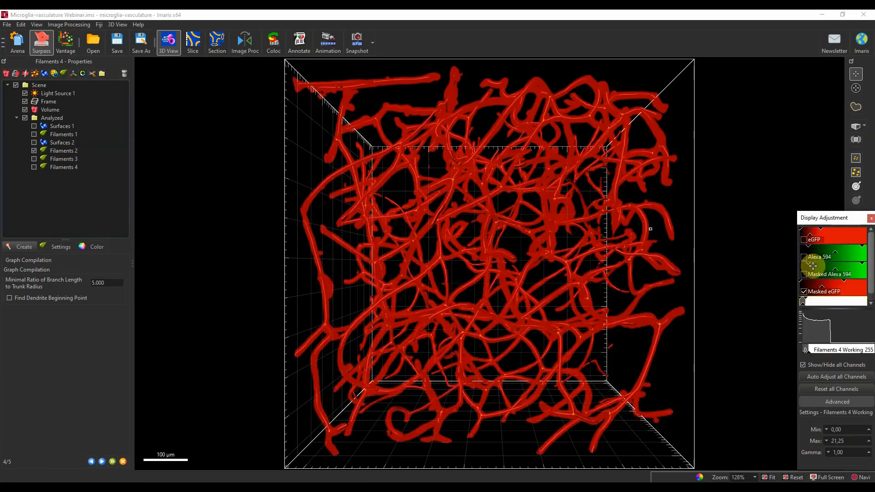
scroll(818, 275, down, 1)
click(804, 283)
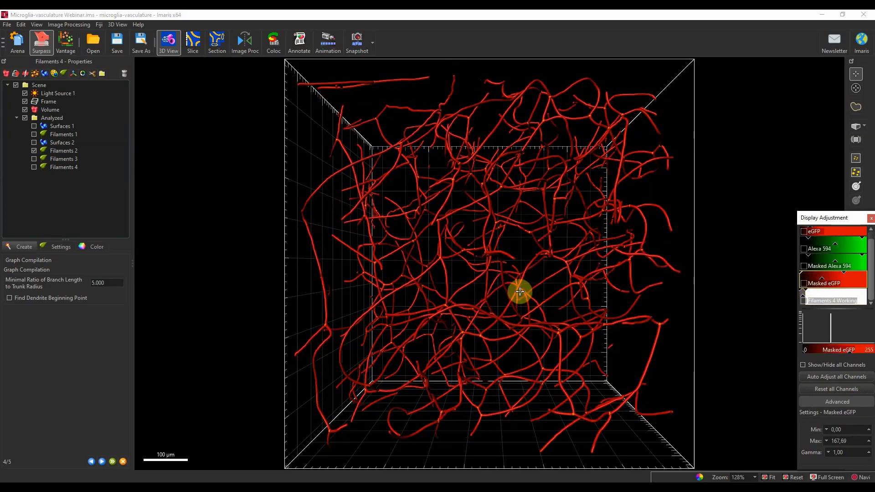
Step: Display Filaments 2 in Cone style and hide the dendrite beginning points
click(70, 152)
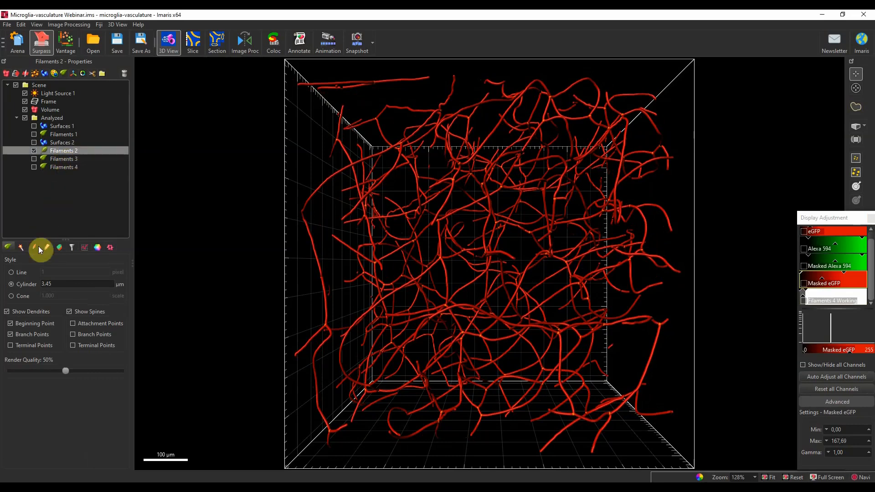
click(11, 296)
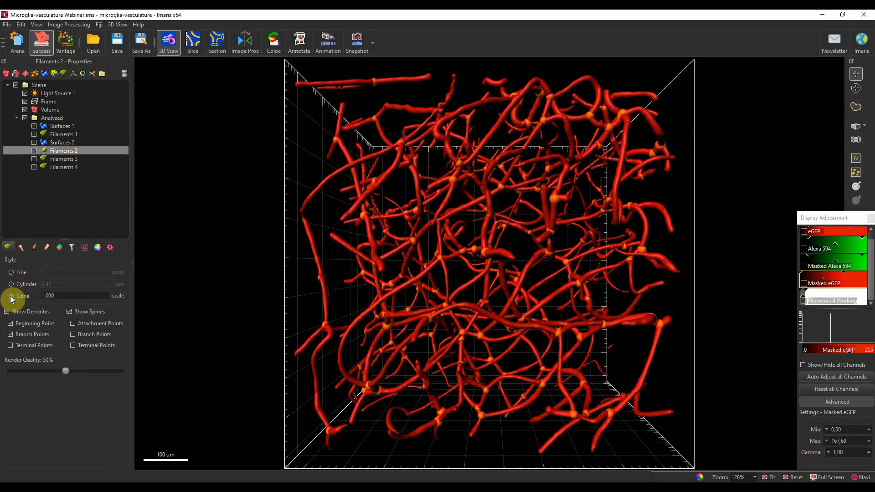
click(14, 325)
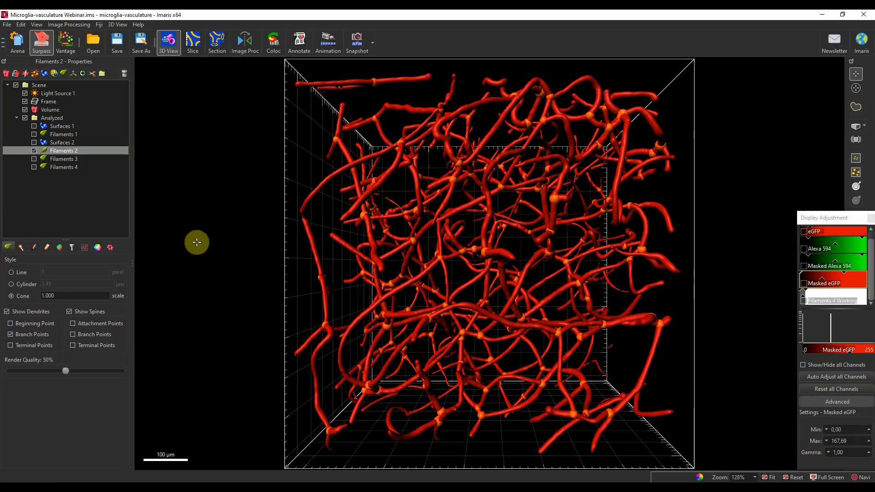
Step: Review the overall statistics of Filaments 2 and open its color settings
click(83, 248)
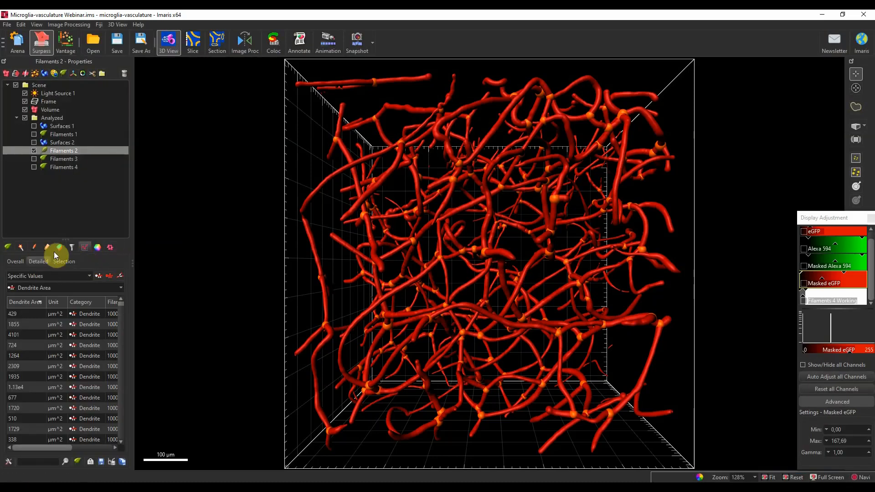
click(18, 263)
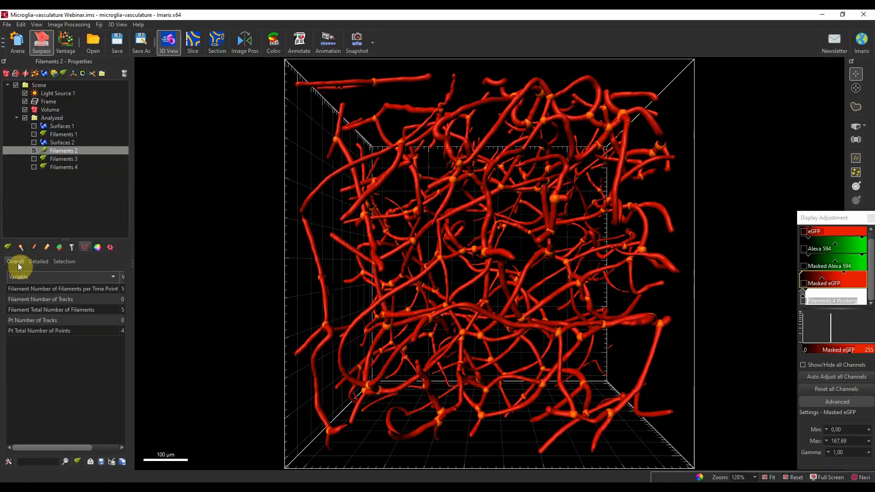
click(97, 248)
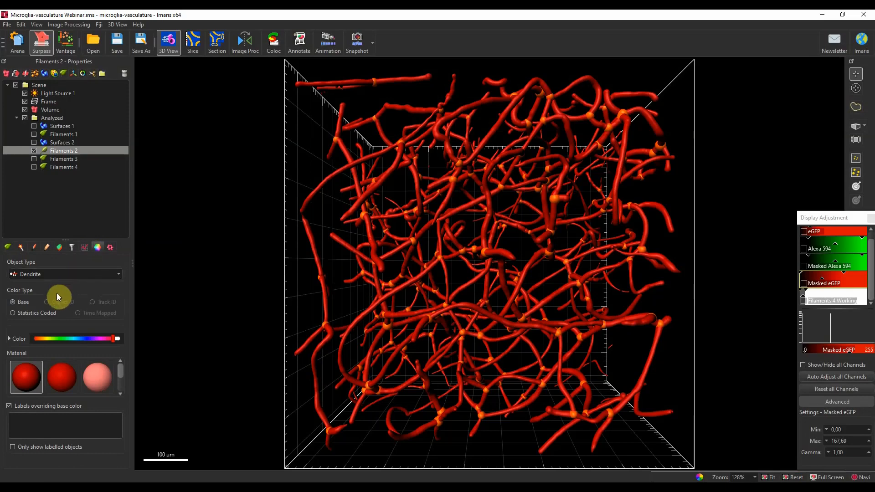
Step: Color the Filaments 2 dendrites by statistics, coded by Dendrite Area
click(48, 313)
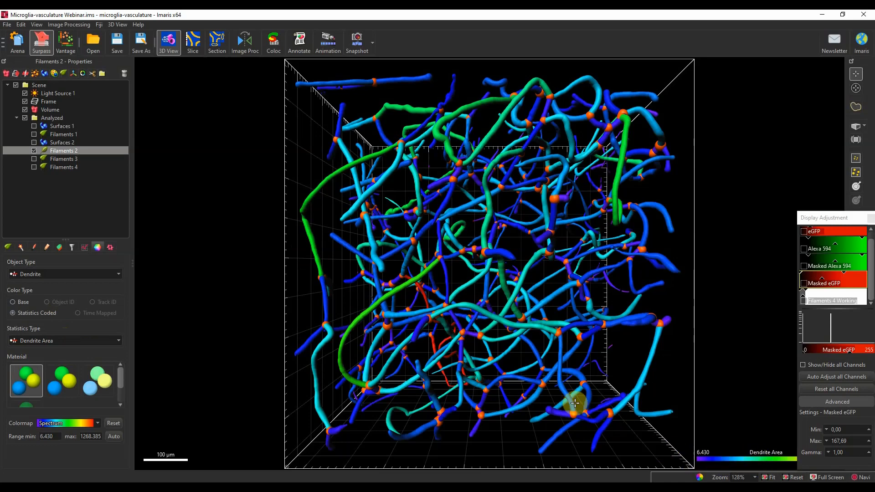
scroll(574, 403, down, 1)
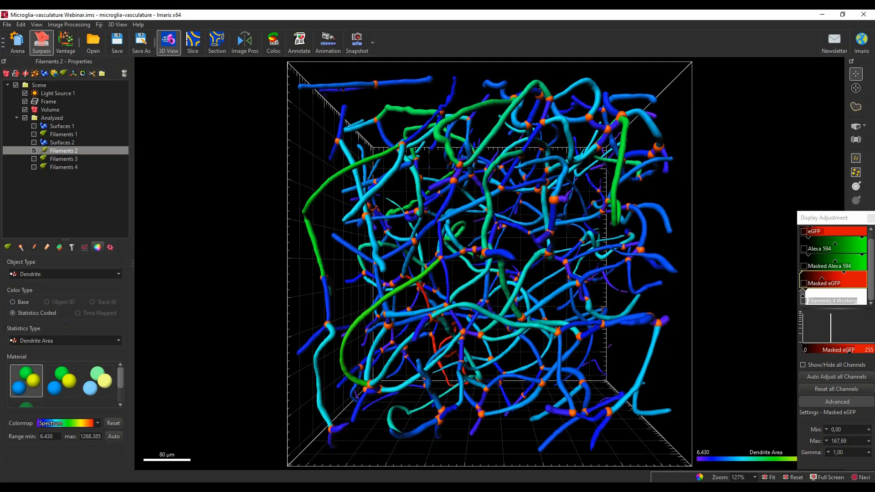
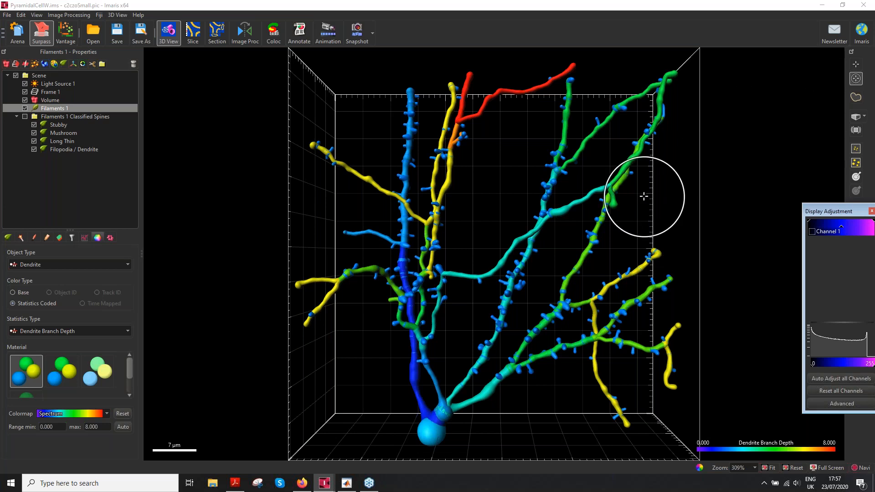
Step: Color-code the pyramidal cell's Filaments 1 dendrites by Dendrite Straightness and inspect the result from another angle
key(Escape)
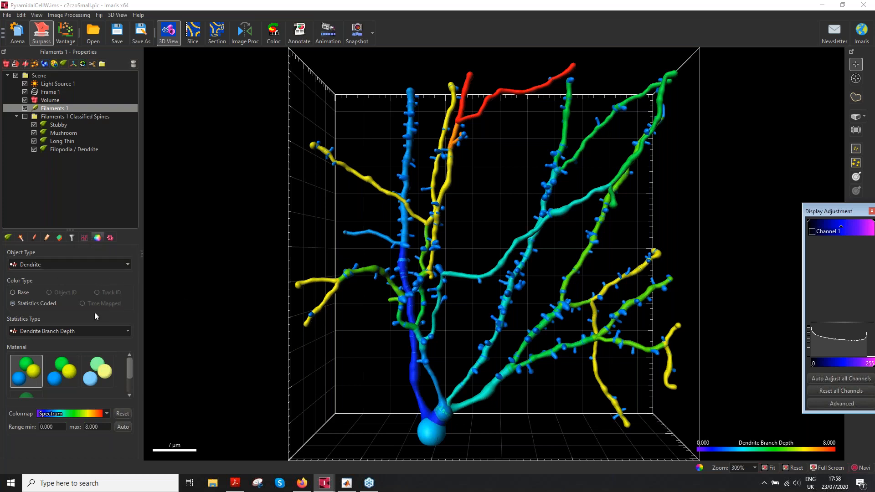
click(98, 336)
scroll(98, 371, down, 2)
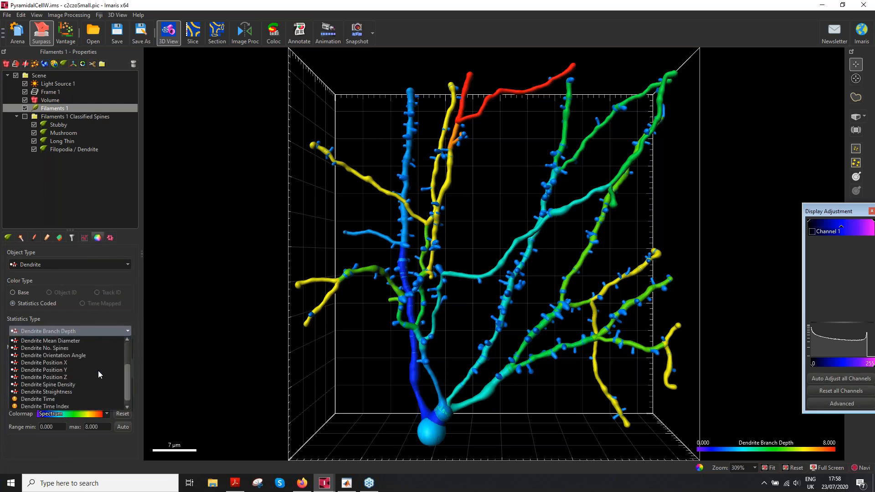
click(62, 392)
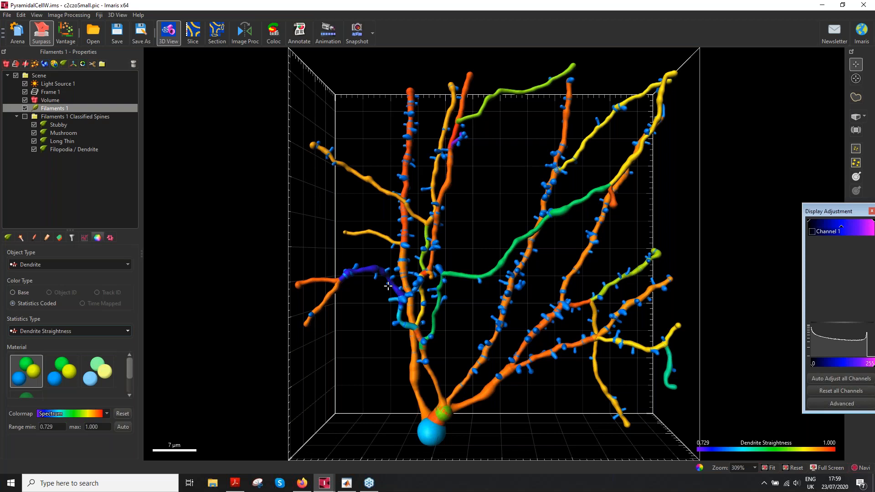
drag(499, 293, 413, 277)
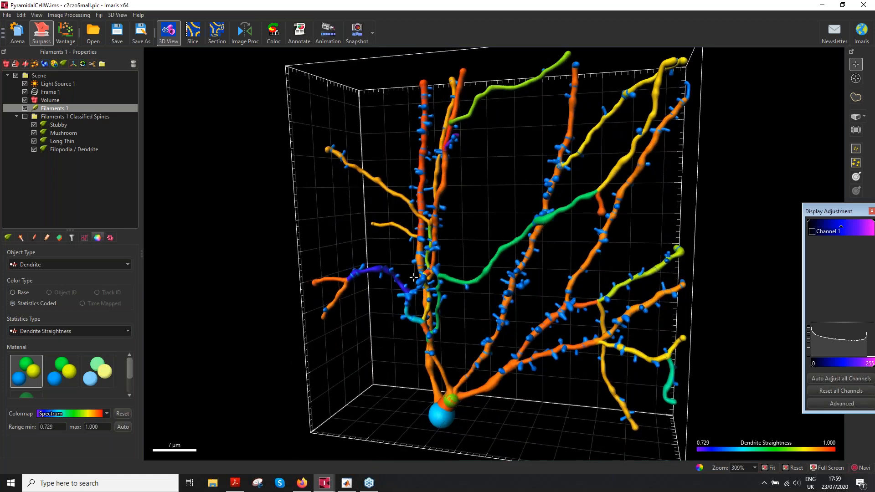